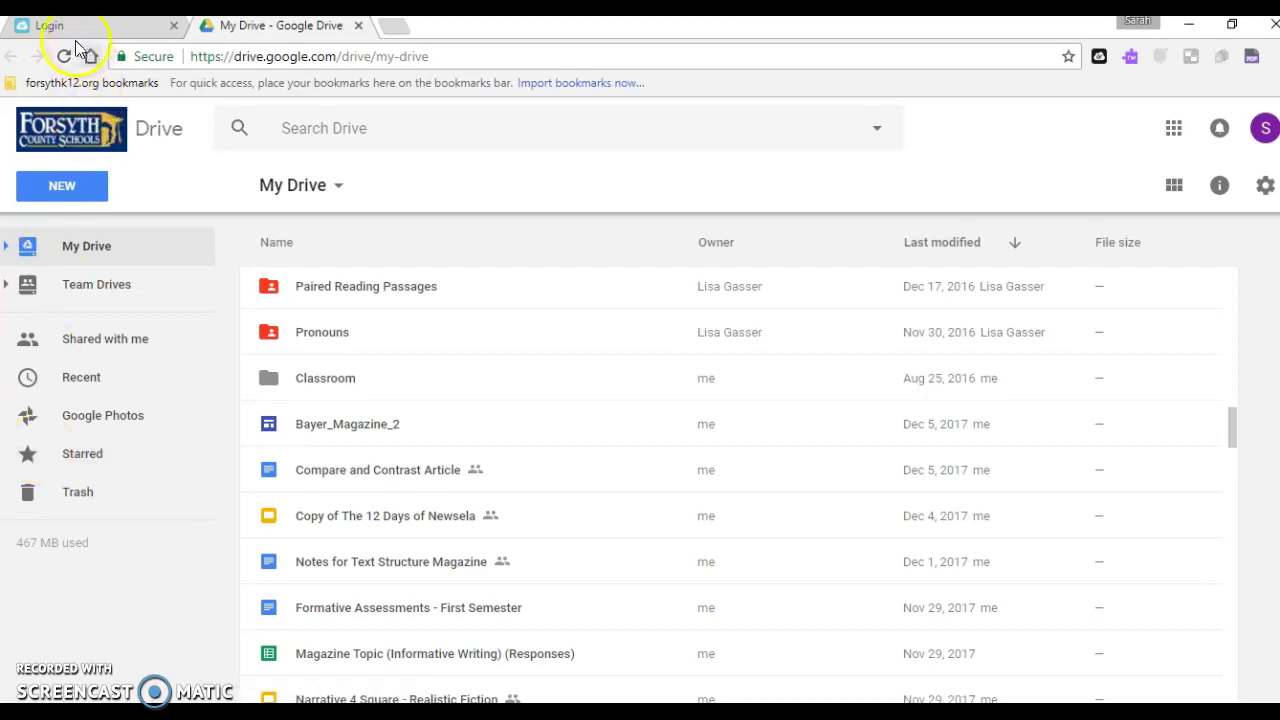
# Create a new blank Google Site from Google Drive's New > More menu
pyautogui.click(50, 195)
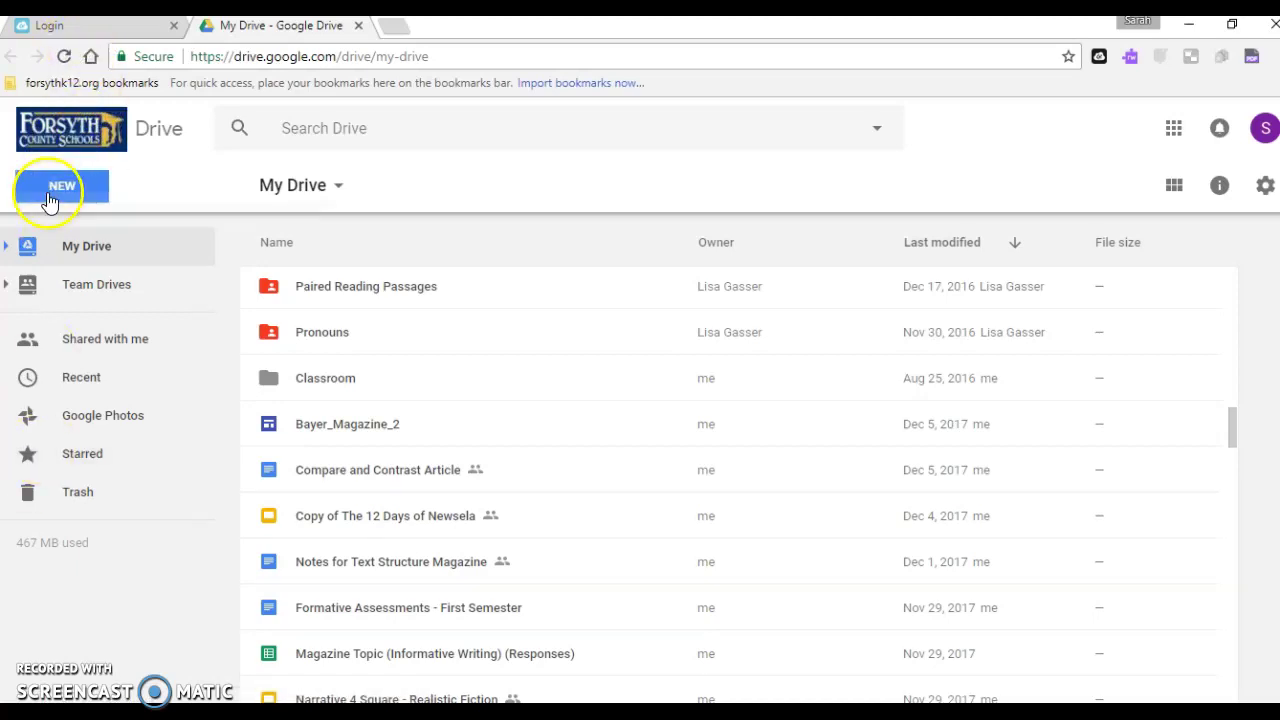
pyautogui.moveTo(88, 446)
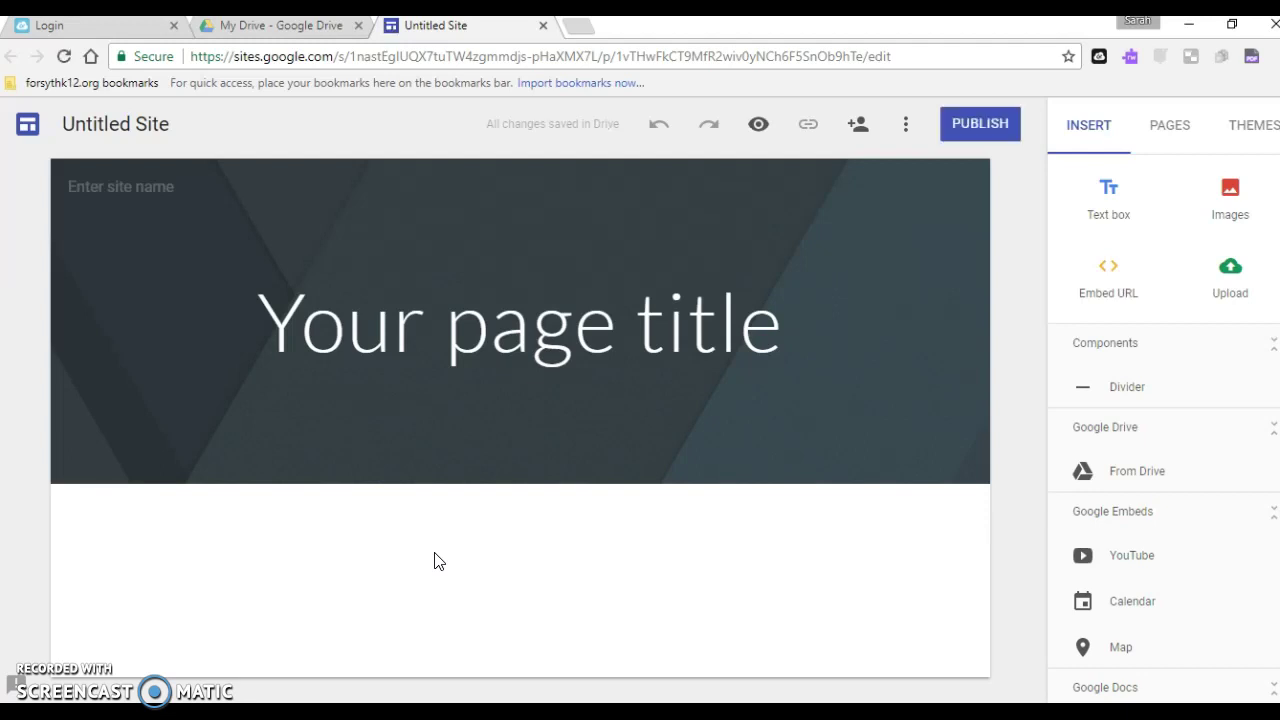
pyautogui.click(768, 298)
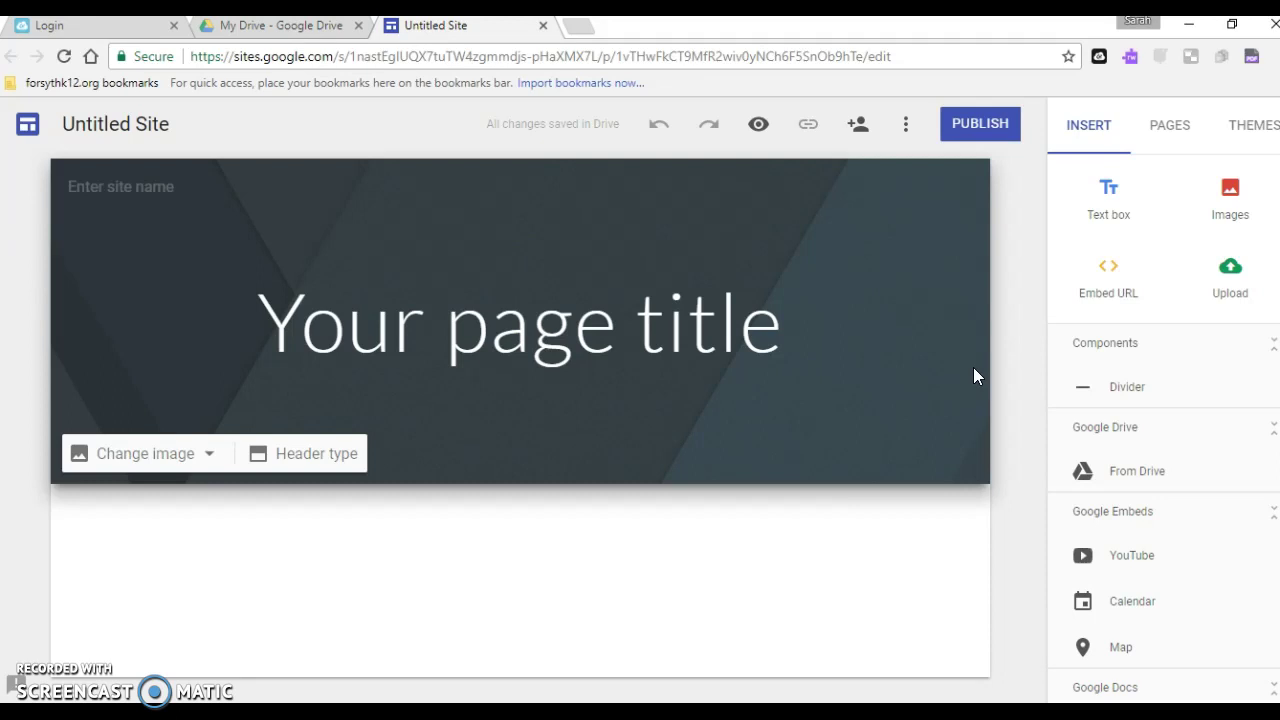
# Rename 'Untitled Site' to 'Bayer_Magazine_3' in the top-left name field
pyautogui.click(110, 133)
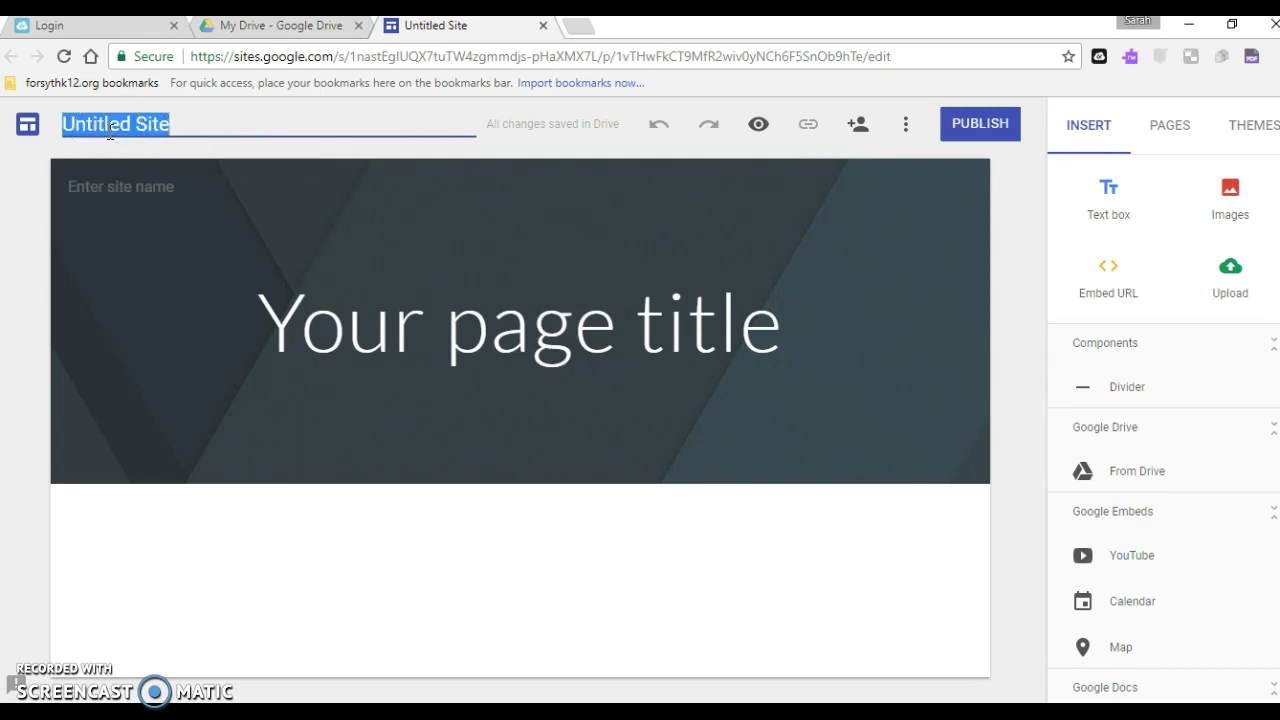
pyautogui.write('Bayer_')
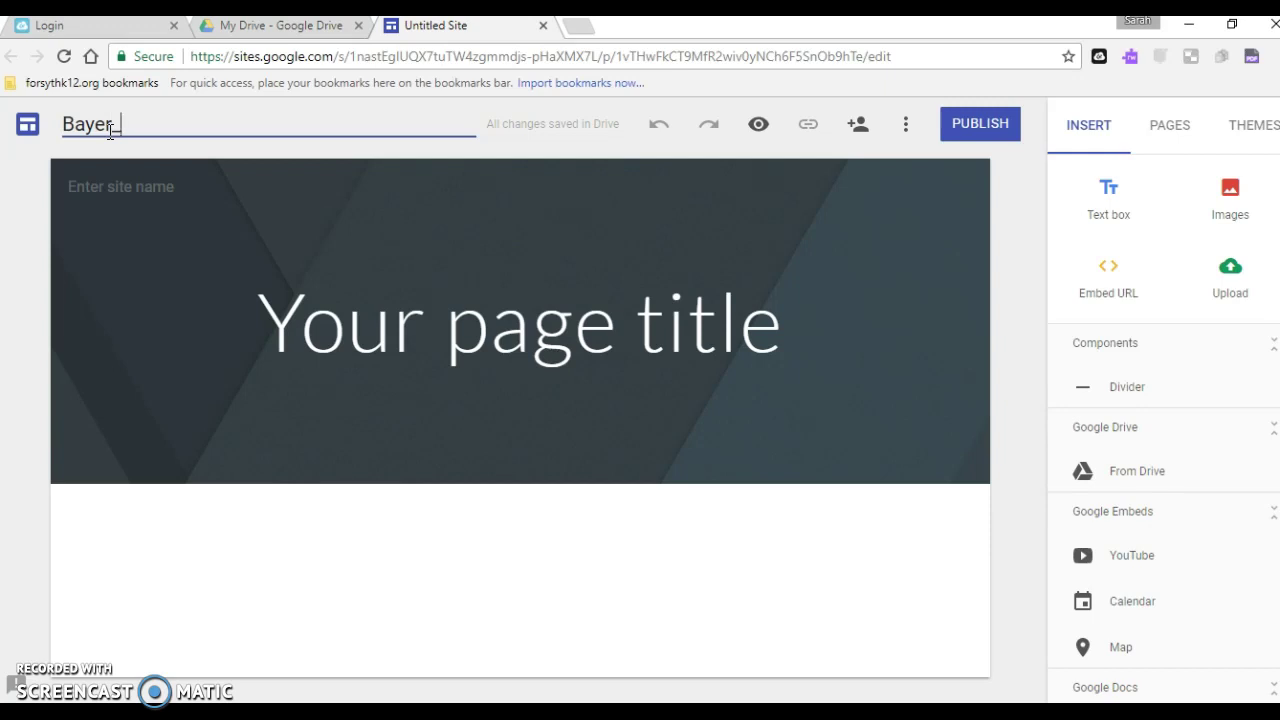
pyautogui.write('Magazine_3')
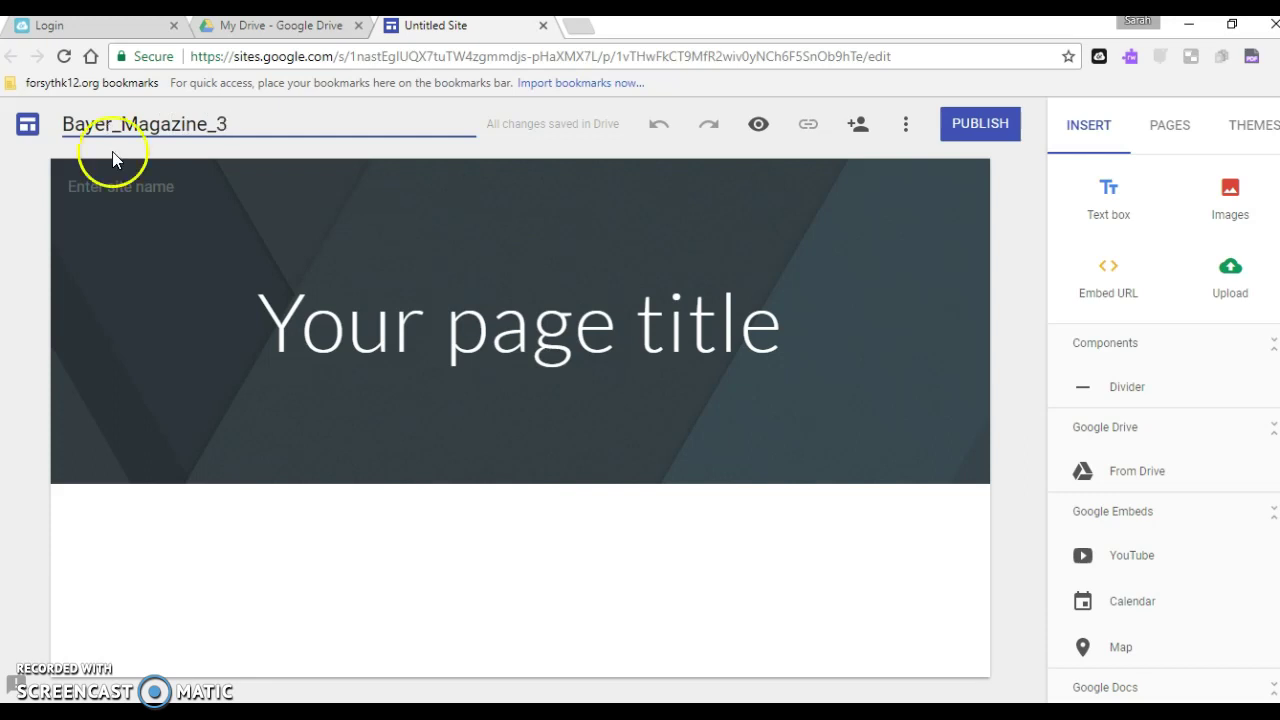
pyautogui.click(148, 304)
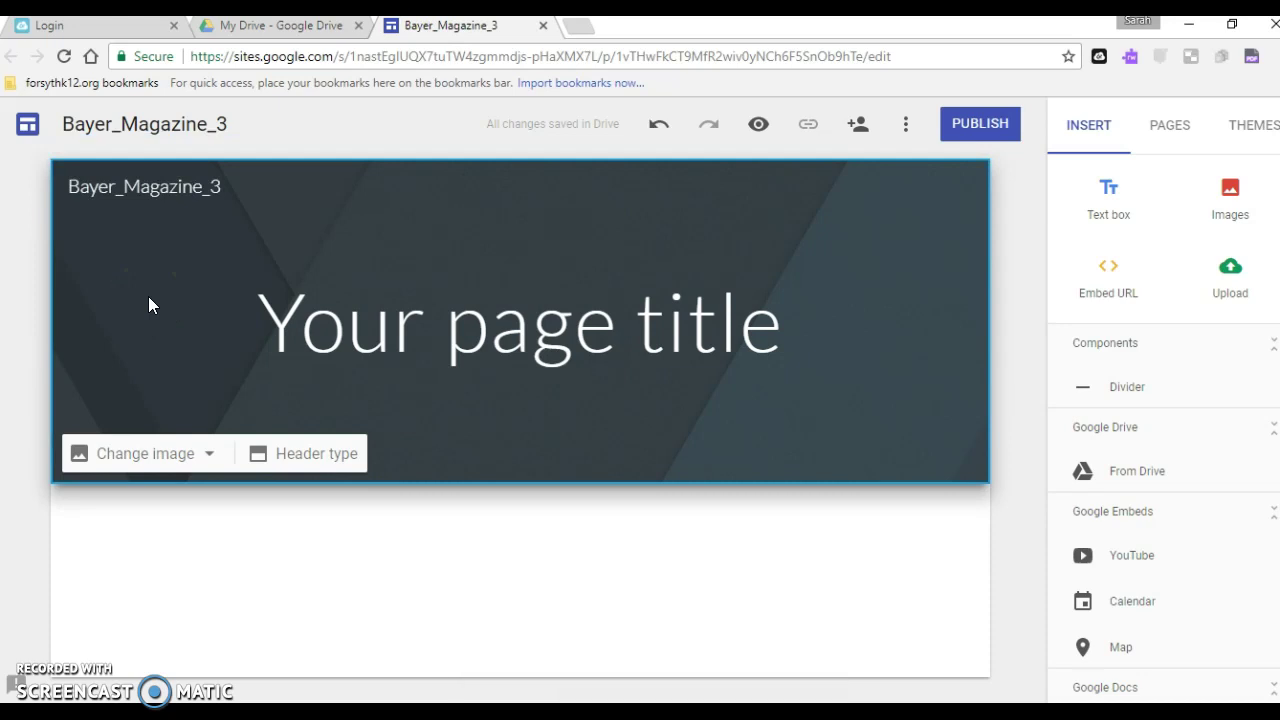
# Change the page title to 'Triathlon Tales' and widen its box so it fits one line
pyautogui.click(472, 329)
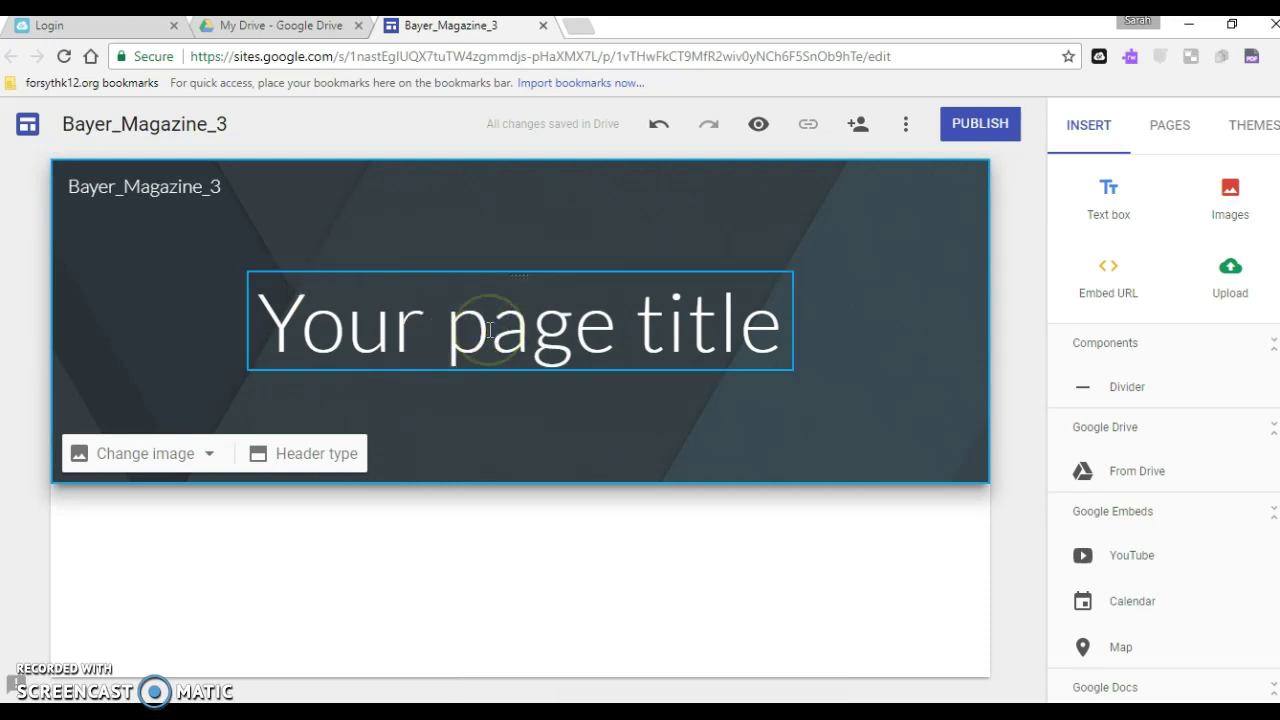
pyautogui.write('Tr')
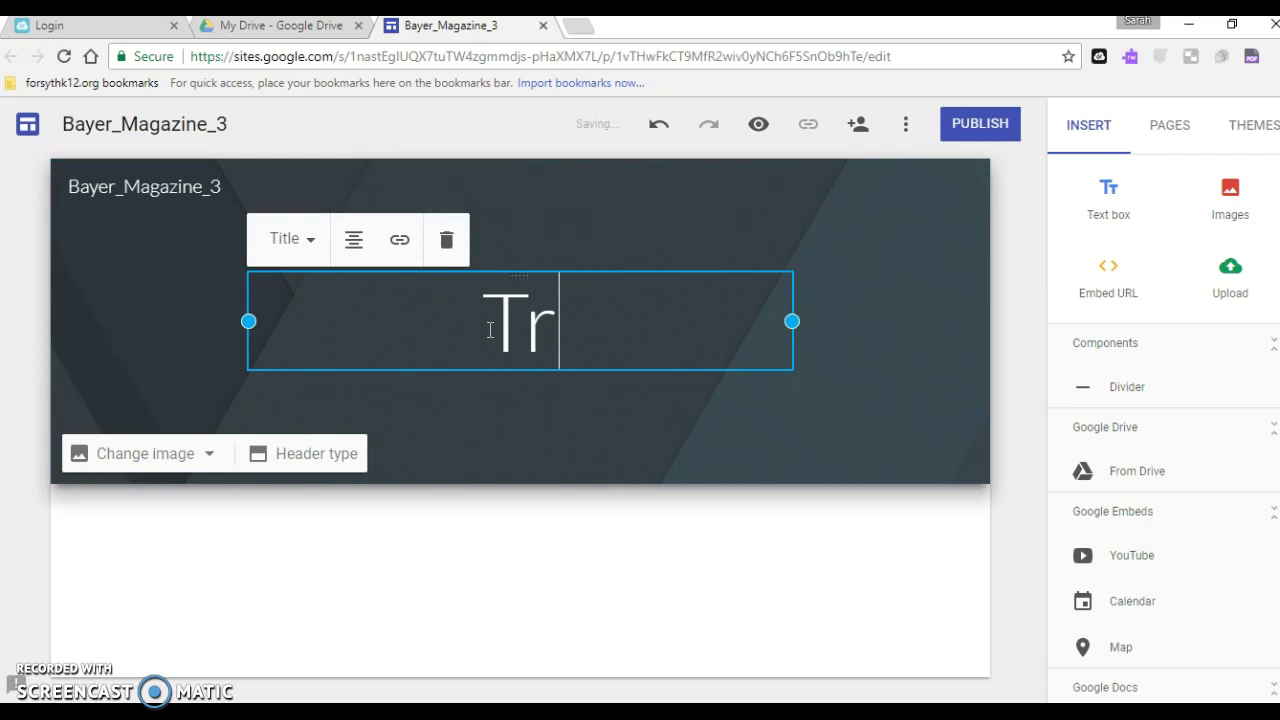
pyautogui.write('iath')
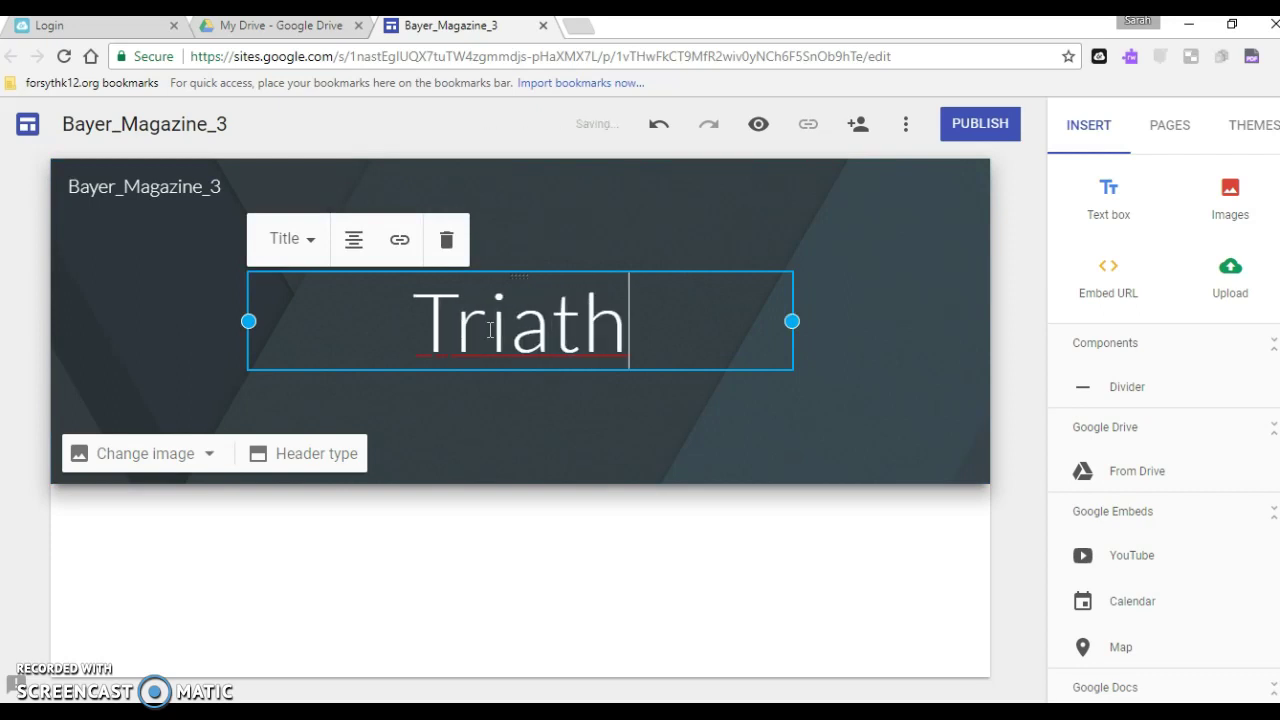
pyautogui.write('lon Tal')
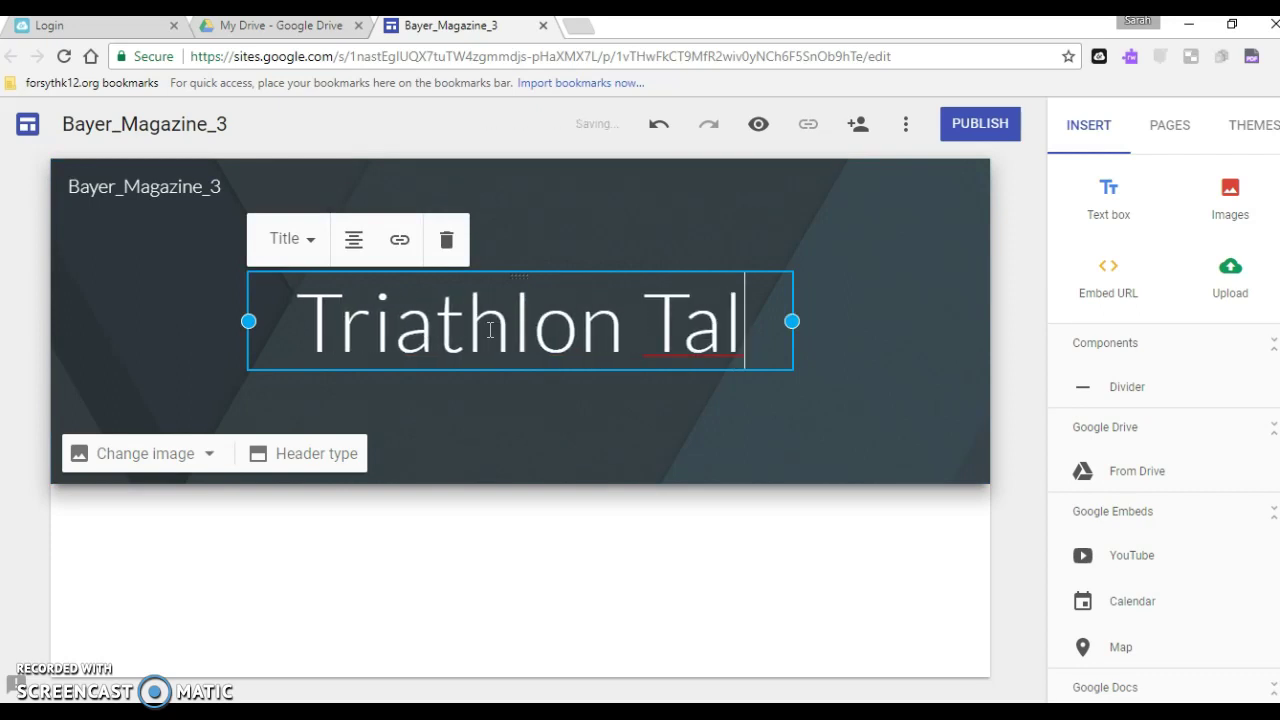
pyautogui.write('es')
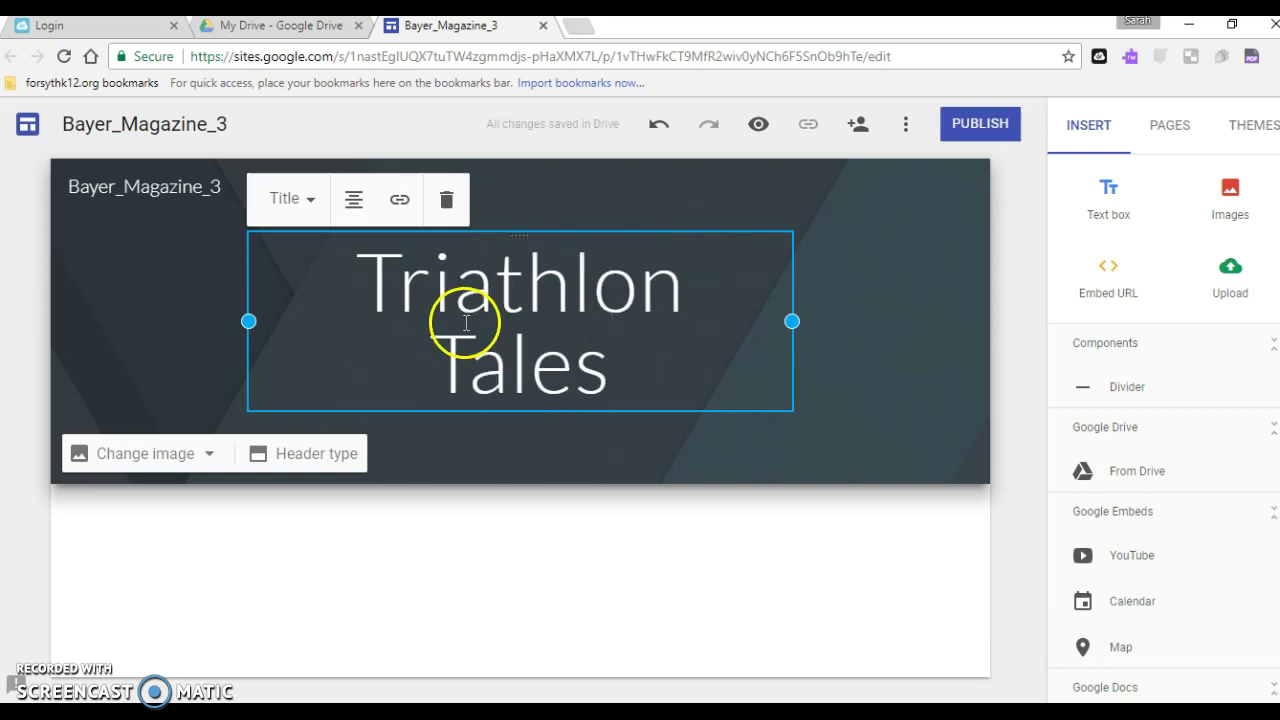
pyautogui.moveTo(792, 323); pyautogui.dragTo(858, 322)
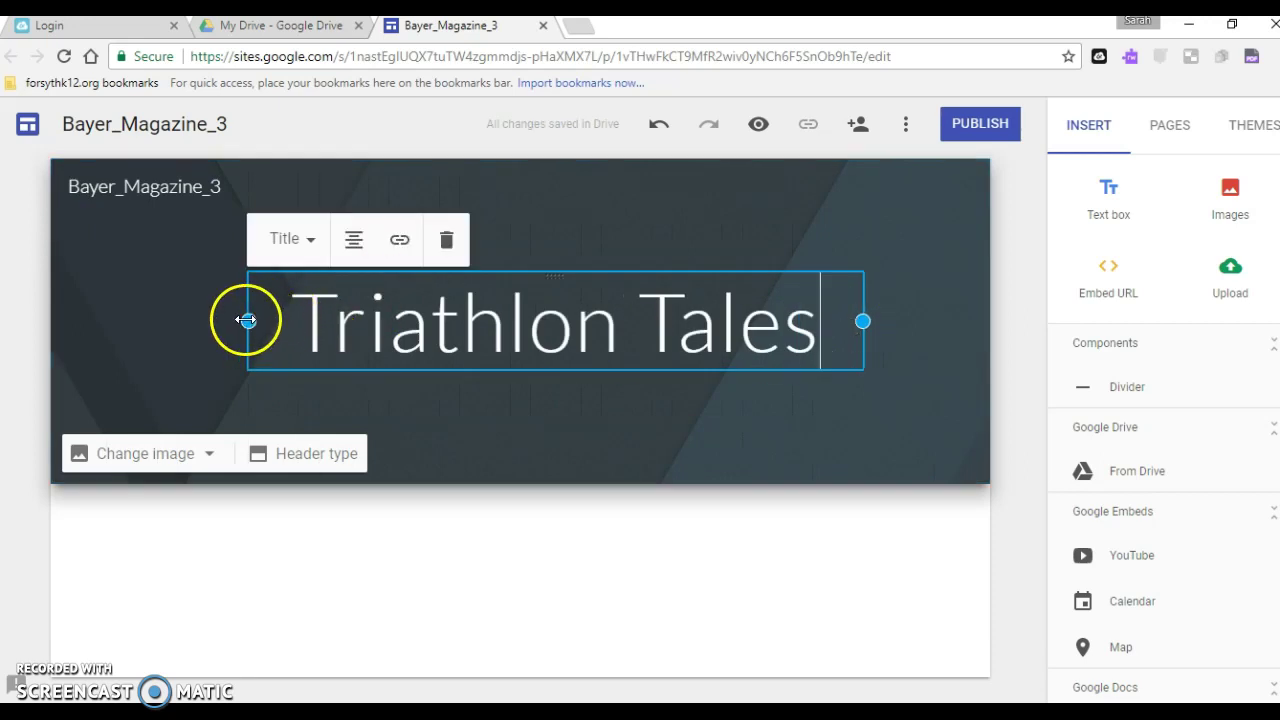
pyautogui.moveTo(247, 321); pyautogui.dragTo(206, 321)
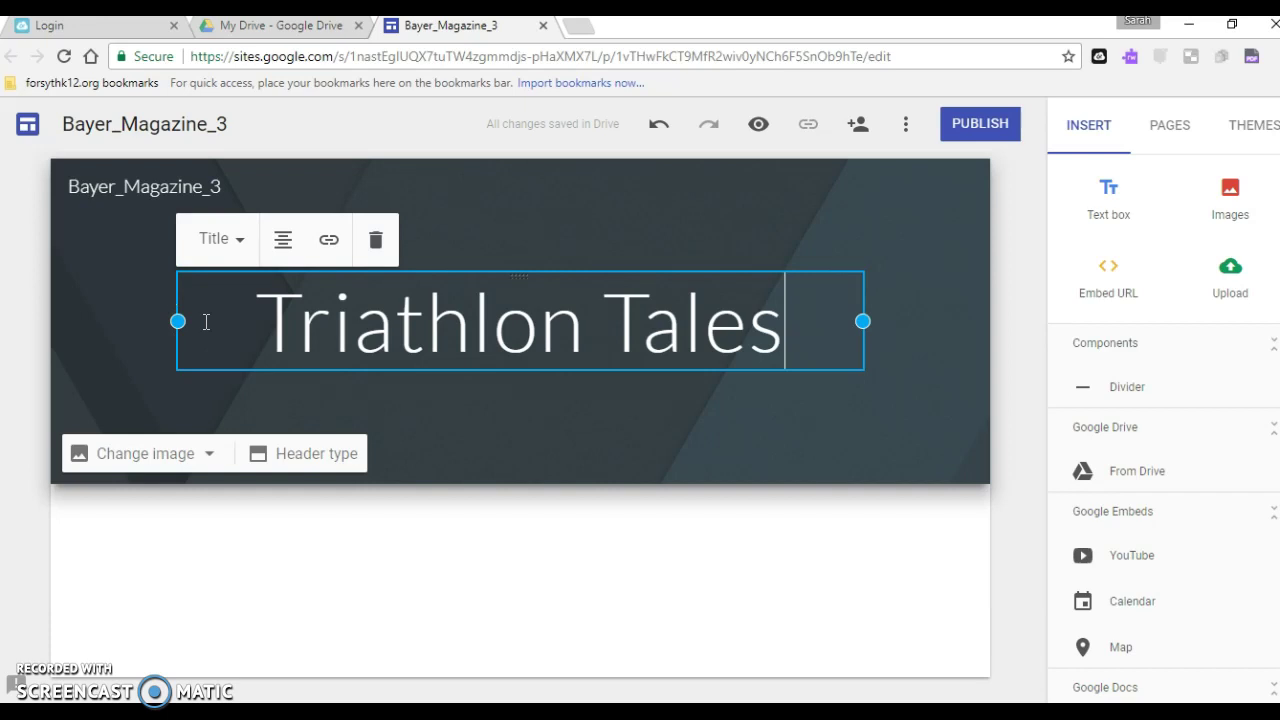
pyautogui.click(752, 587)
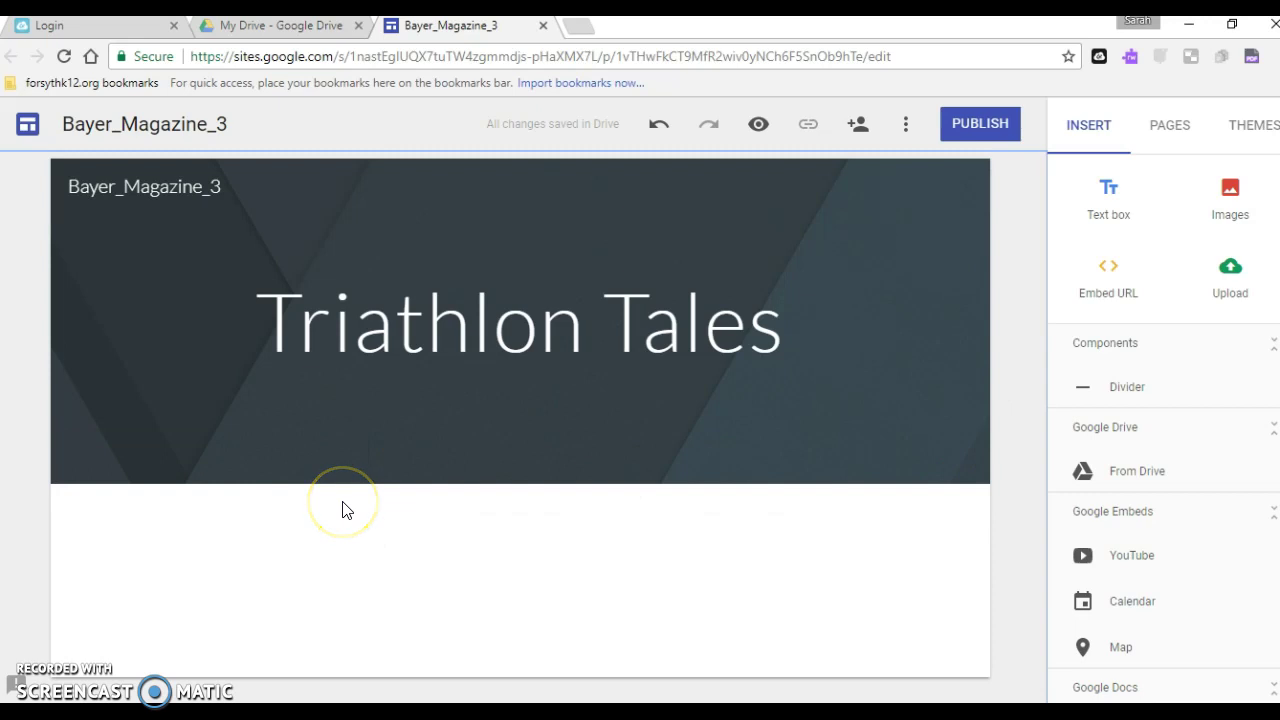
# Bring up the quick-insert wheel in the empty area below the Triathlon Tales header
pyautogui.moveTo(733, 573); pyautogui.dragTo(784, 570)
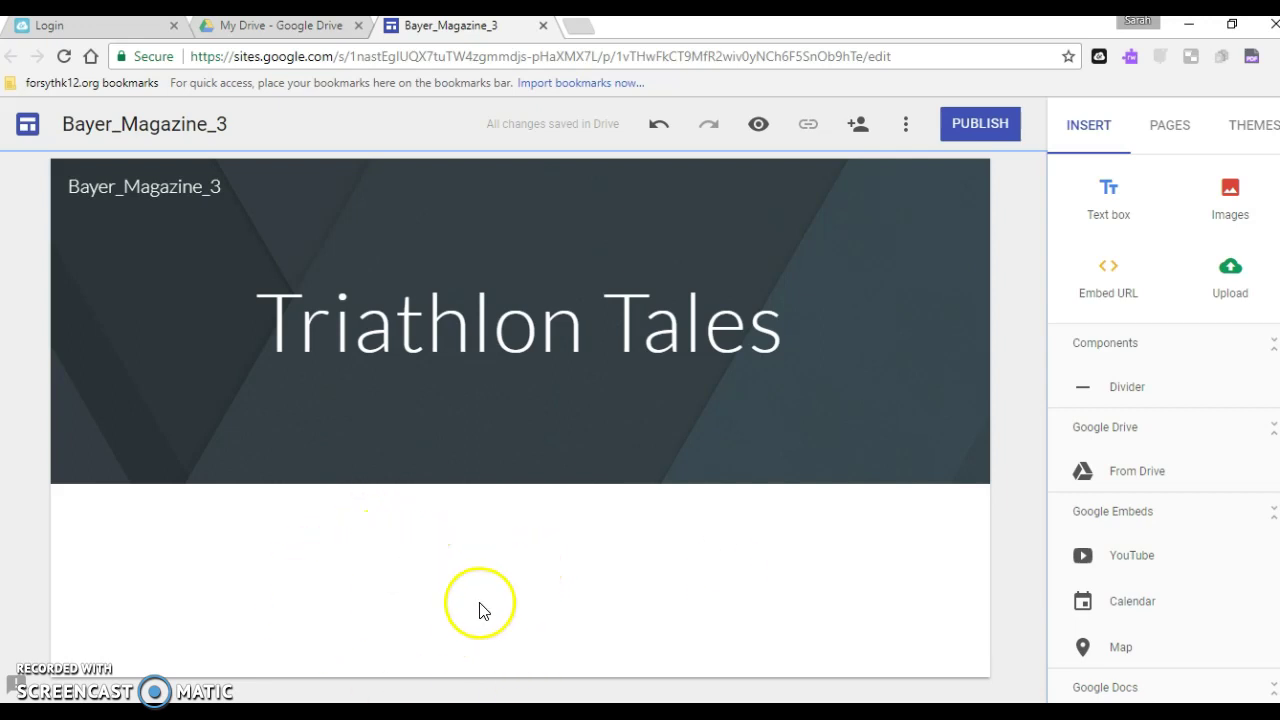
pyautogui.doubleClick(266, 569)
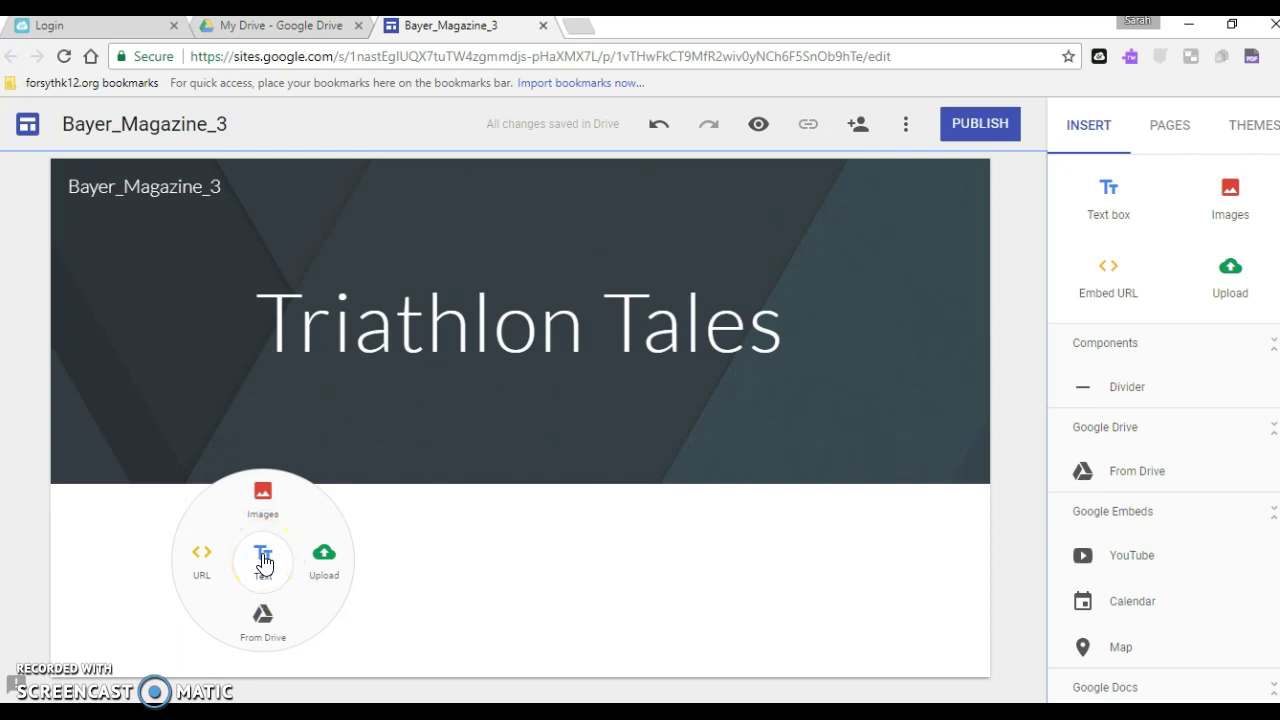
# Add a text box with 'Dear Triathlon Enthusiasts,' and 'Welcome to the first edition of our new magazine!'
pyautogui.click(263, 563)
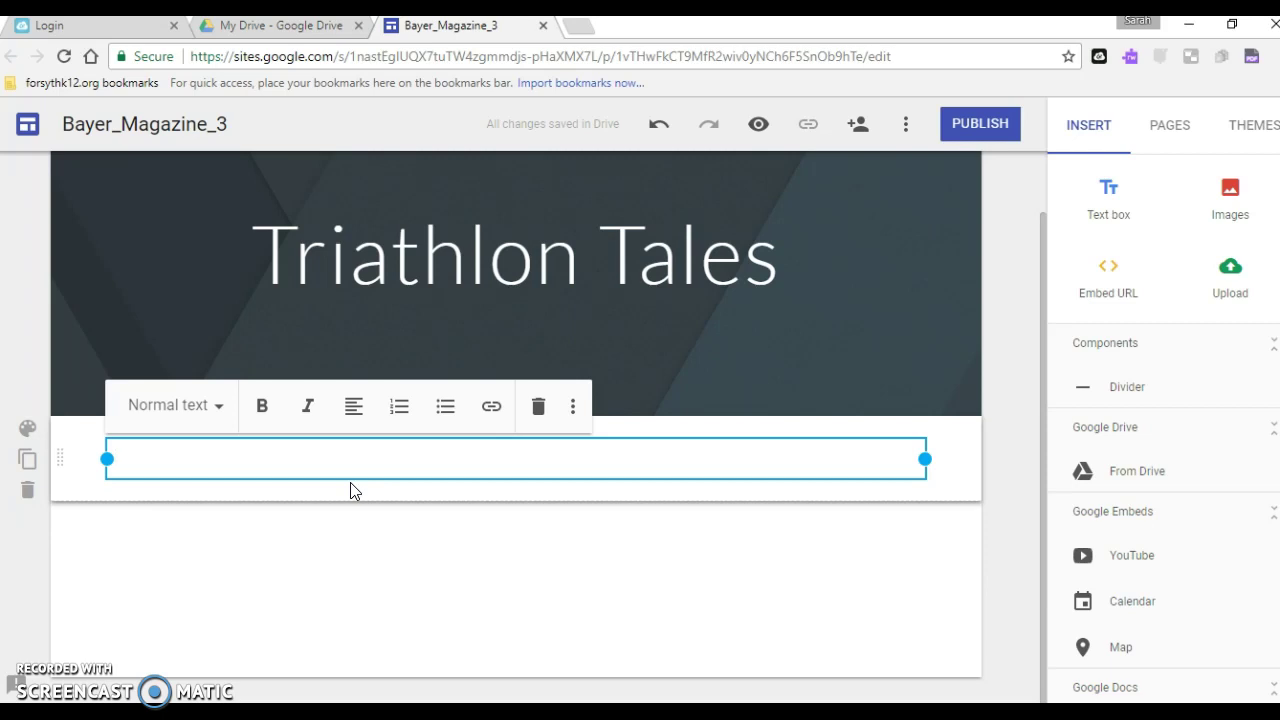
pyautogui.write('R')
pyautogui.press('BackSpace')
pyautogui.write('Dear')
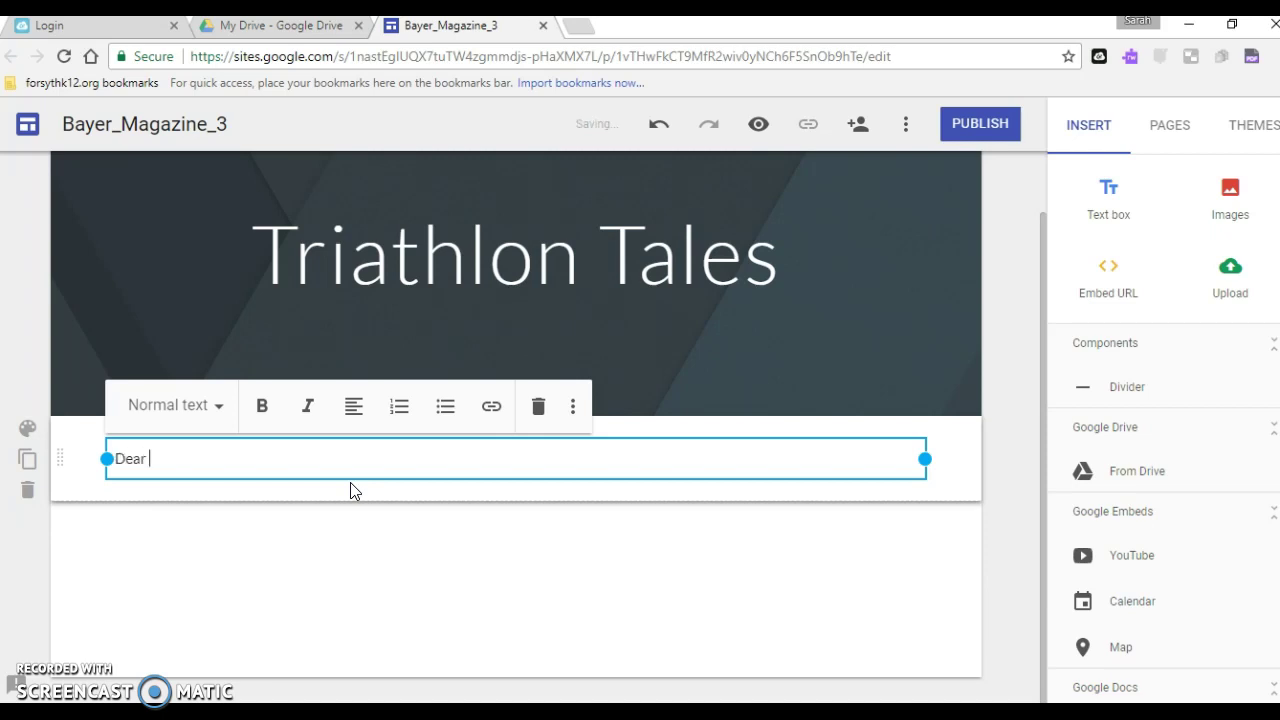
pyautogui.write(' Triathlon Enthusias')
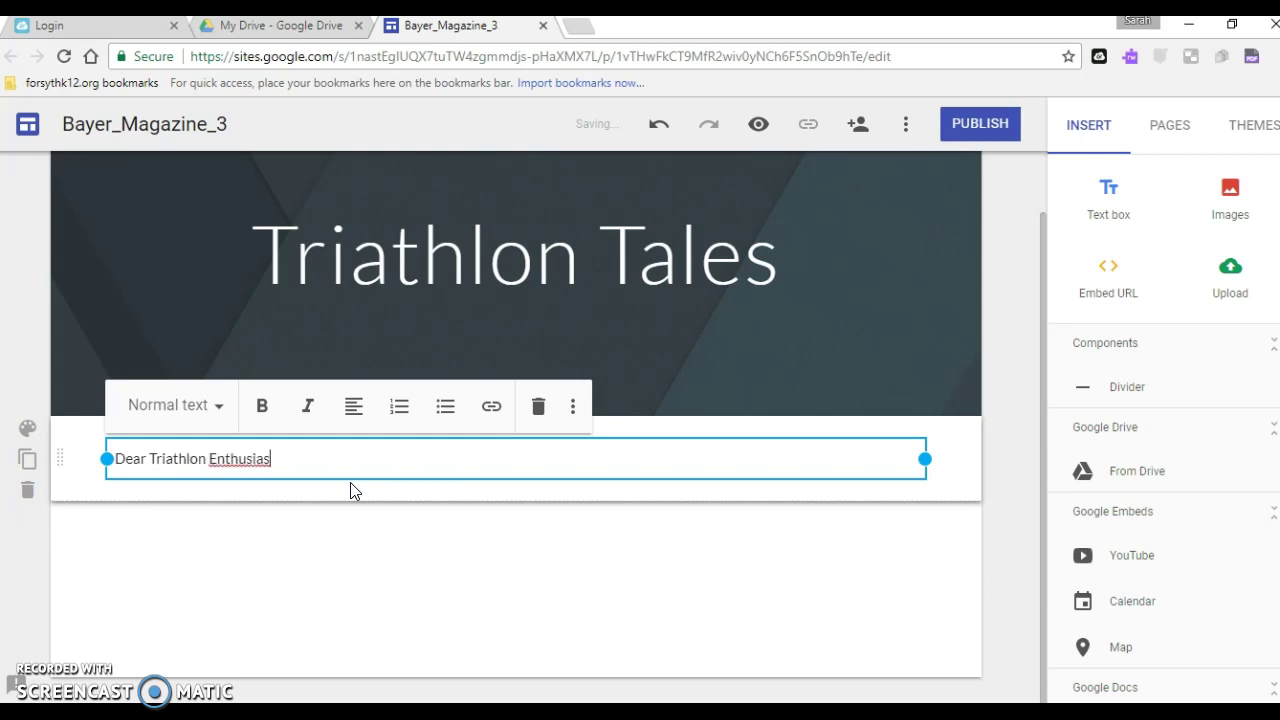
pyautogui.write('ts,')
pyautogui.press('Return')
pyautogui.press('Return')
pyautogui.write('Welcome')
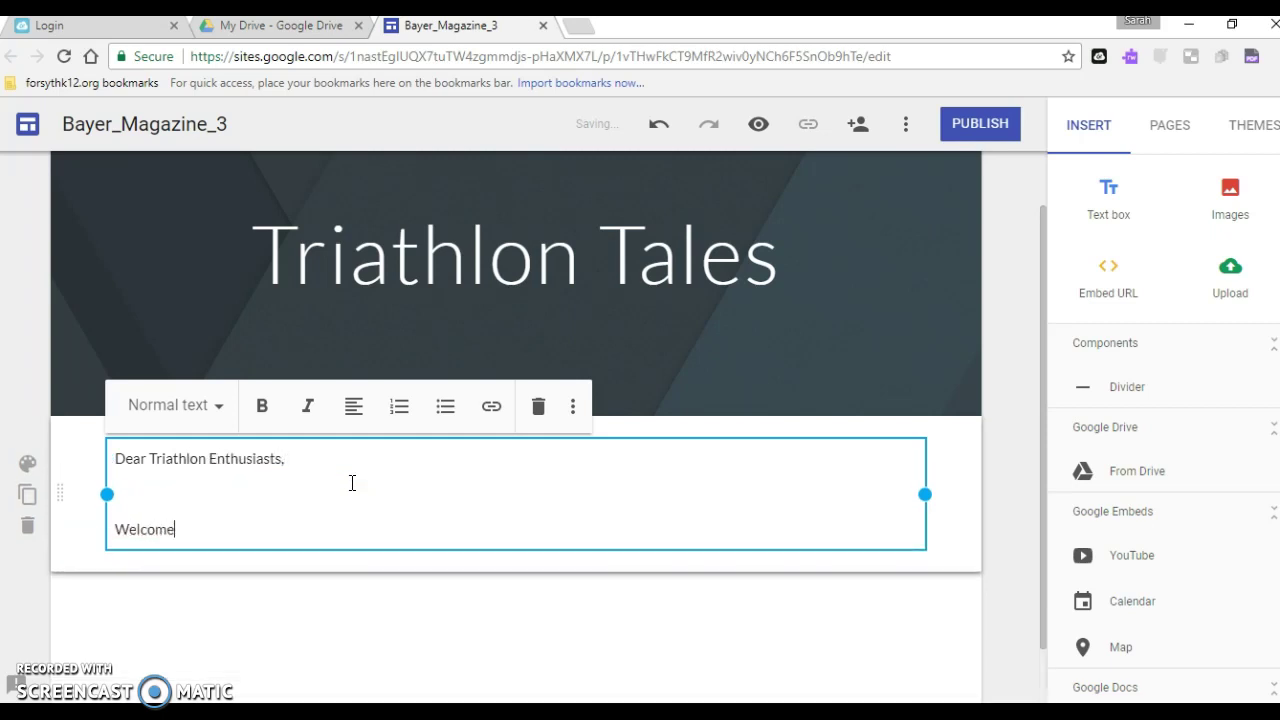
pyautogui.write(' to the first editi')
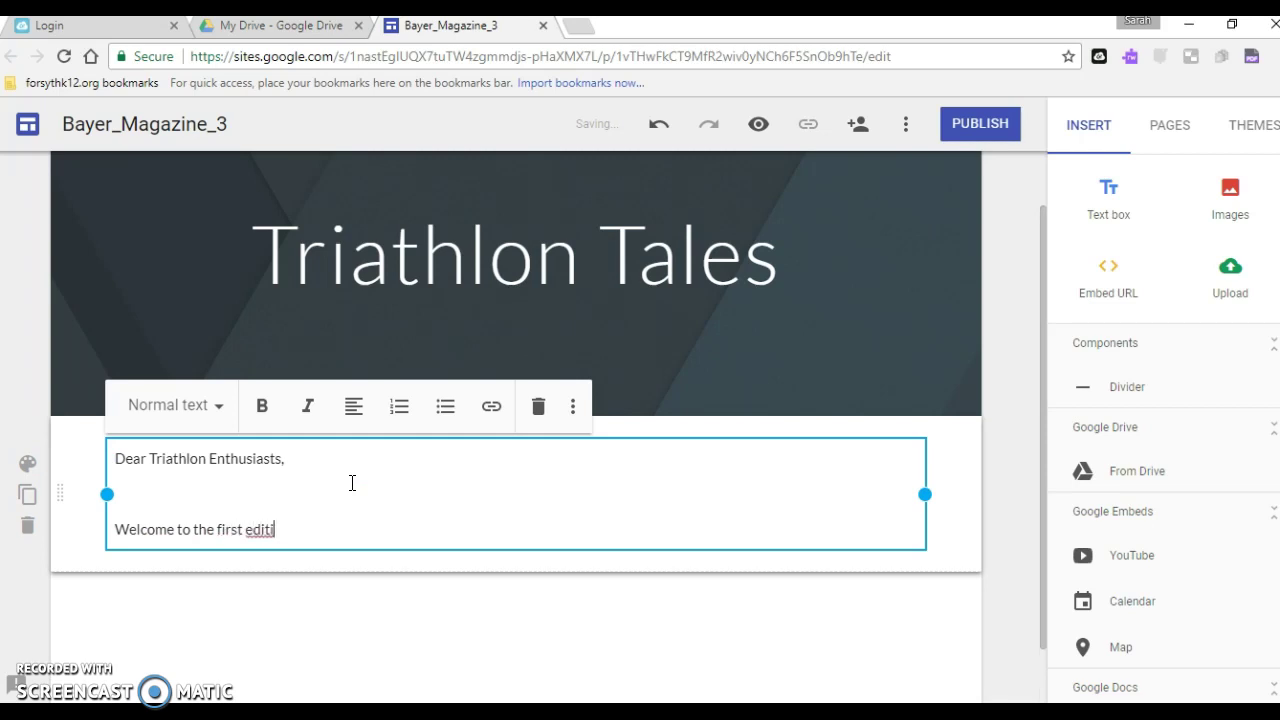
pyautogui.write('on of our new magazi')
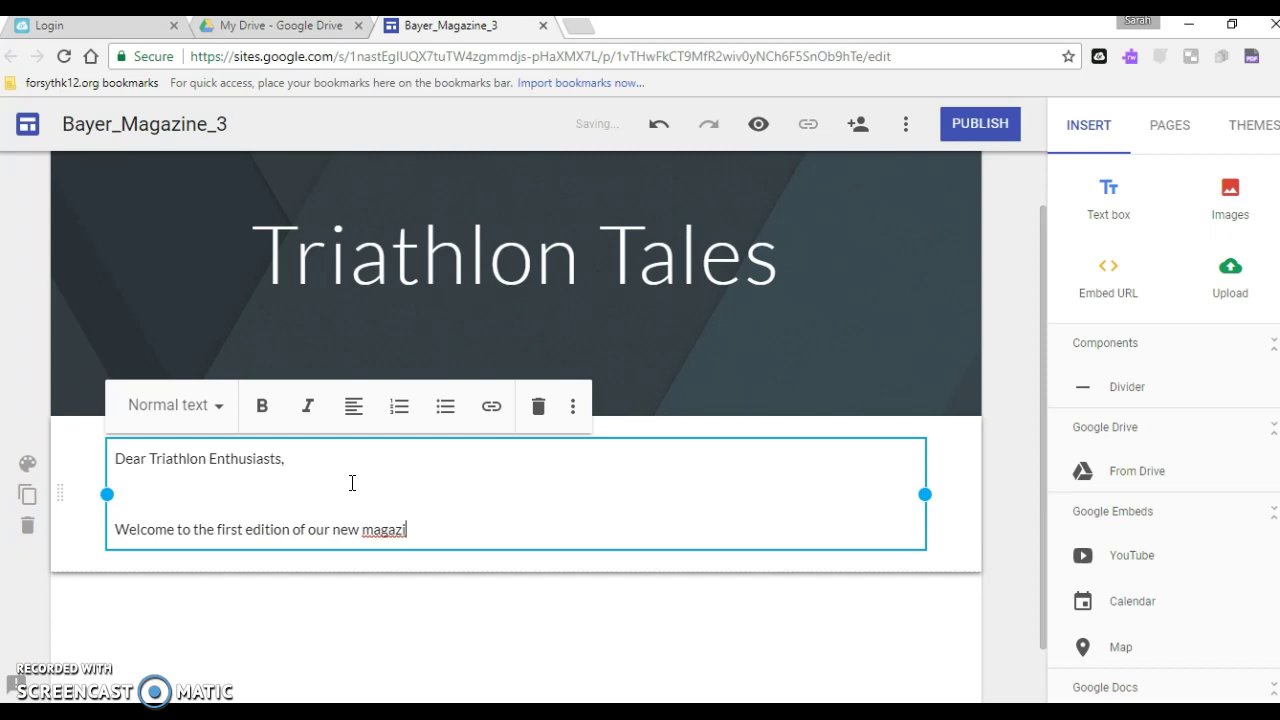
pyautogui.write('ne!')
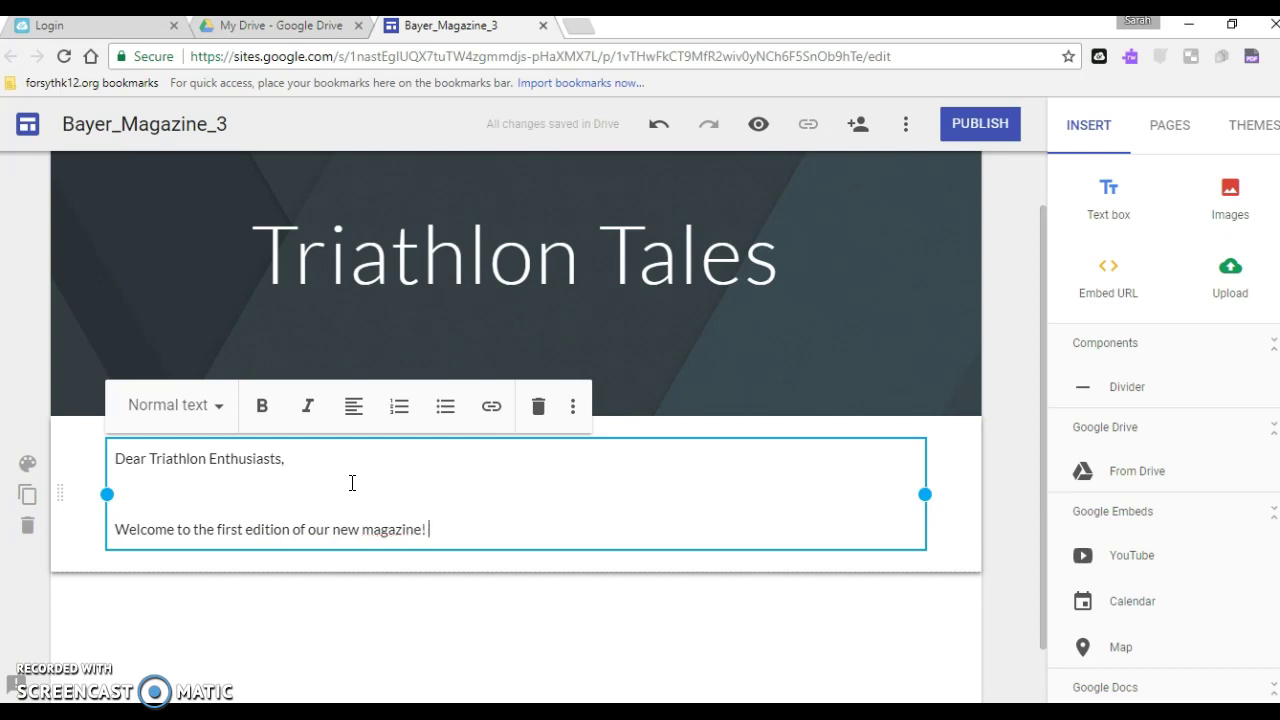
pyautogui.write(' ....................')
# Add dotted placeholder lines, then close with 'Sincerely,' and the Editor-in-Chief's signature
pyautogui.press('Return')
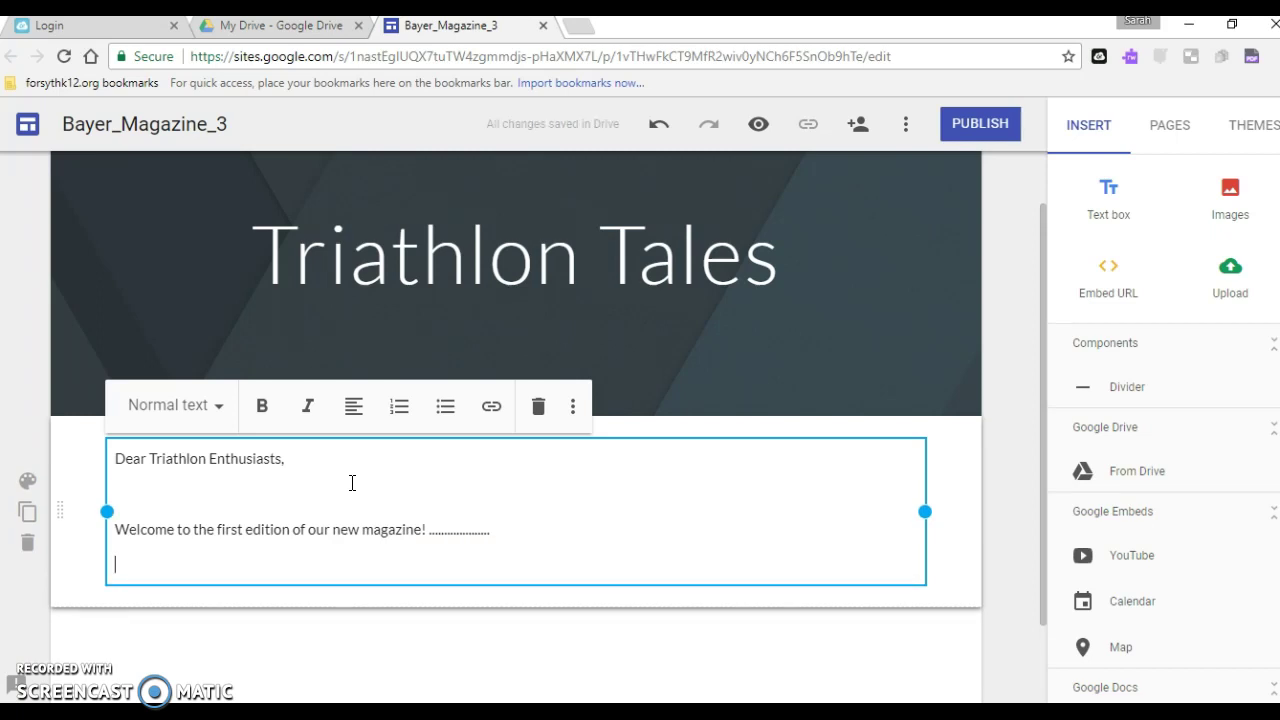
pyautogui.write('........................')
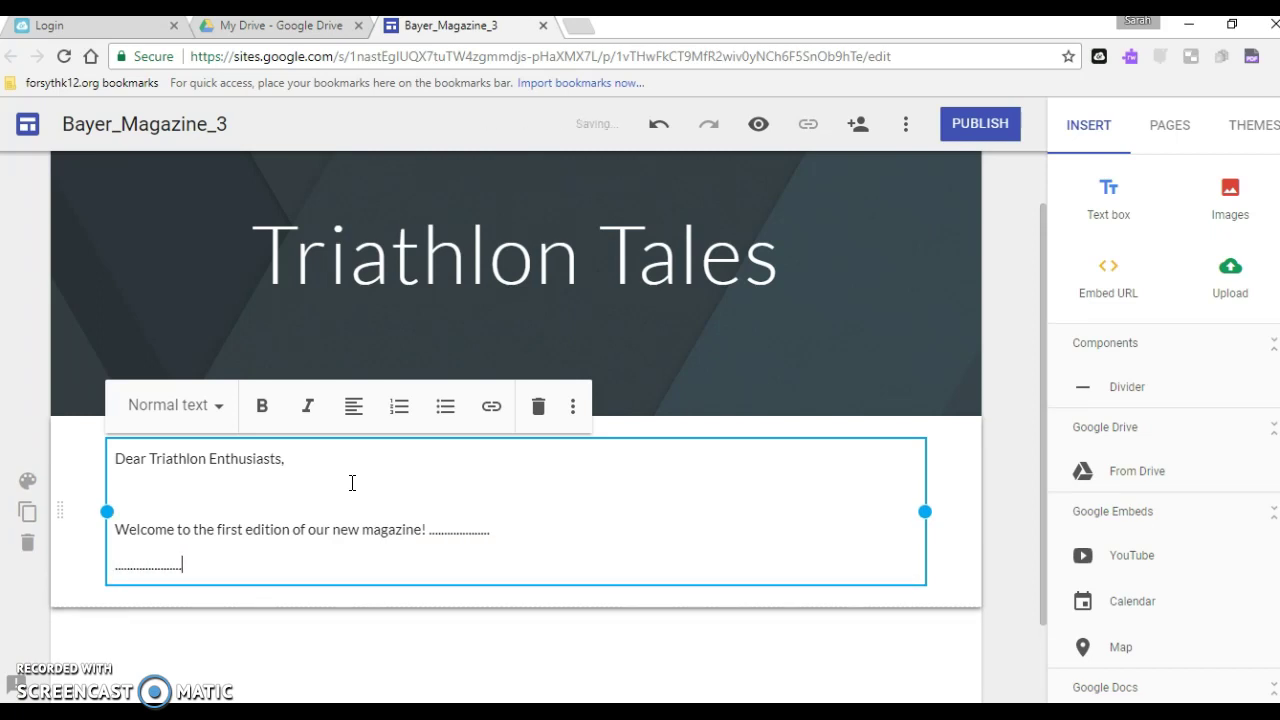
pyautogui.press('Return')
pyautogui.write('...................')
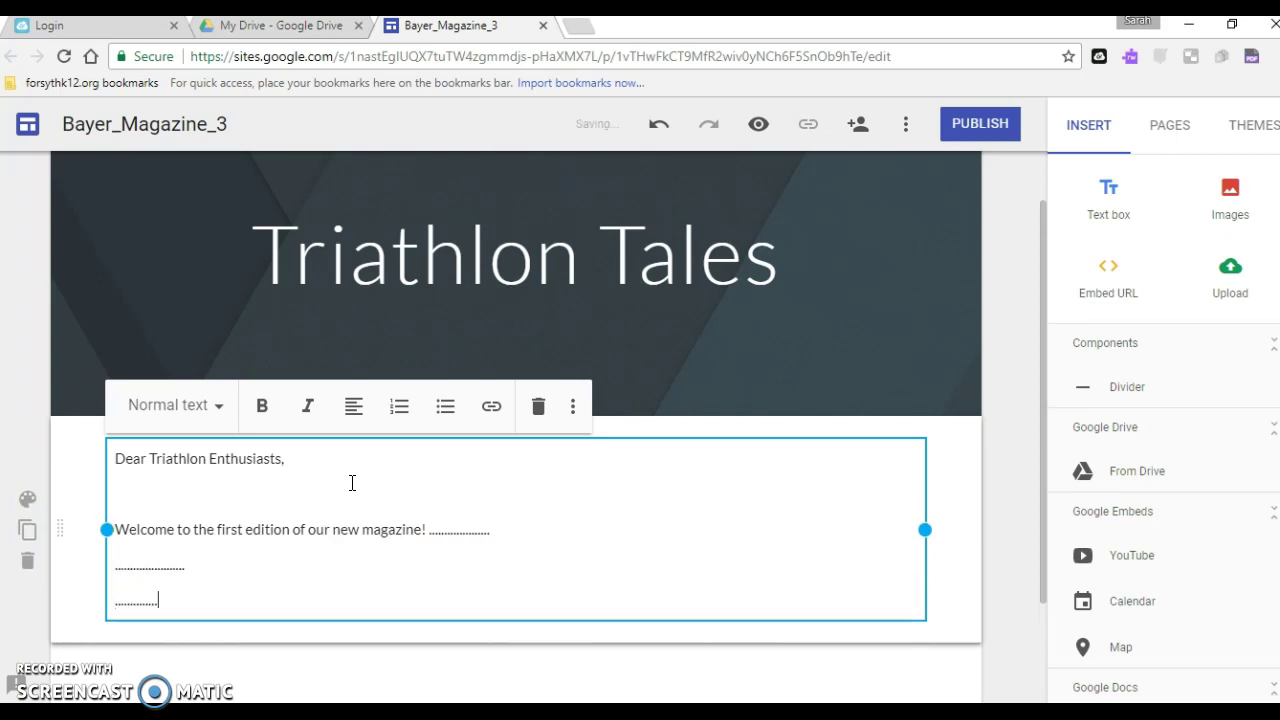
pyautogui.press('Return')
pyautogui.press('Return')
pyautogui.write('S')
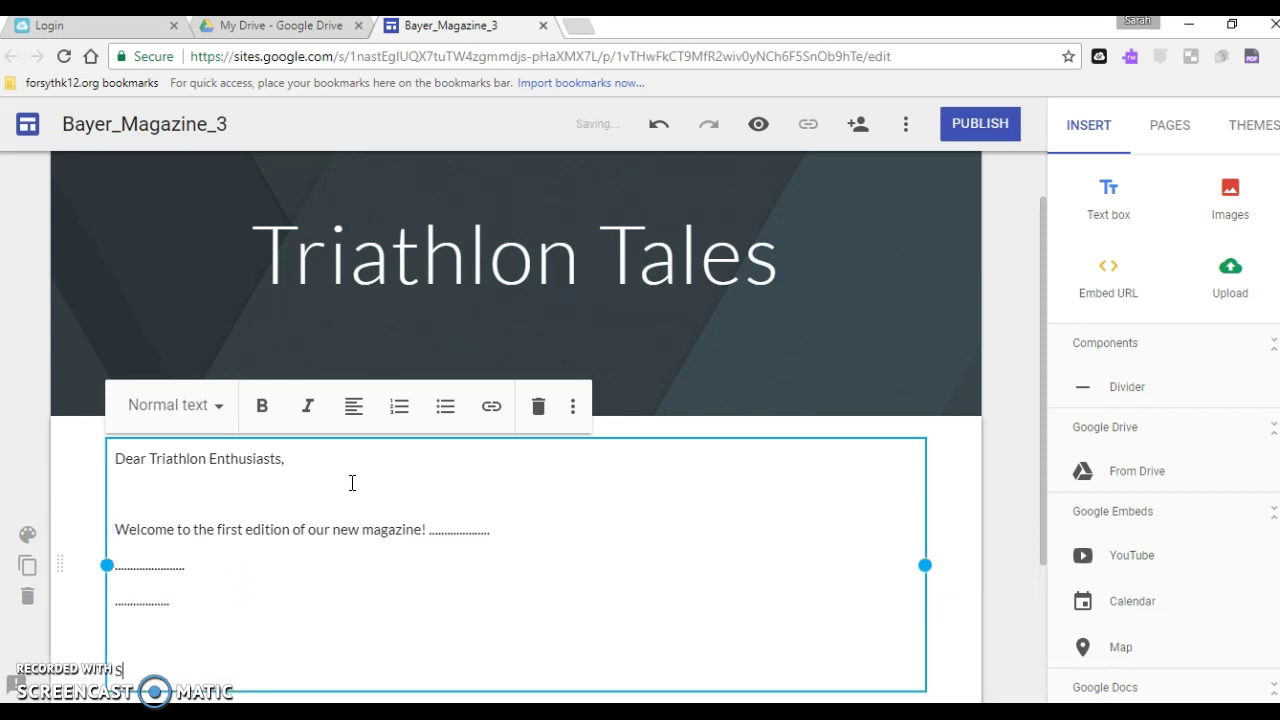
pyautogui.write('incerely,')
pyautogui.press('Return')
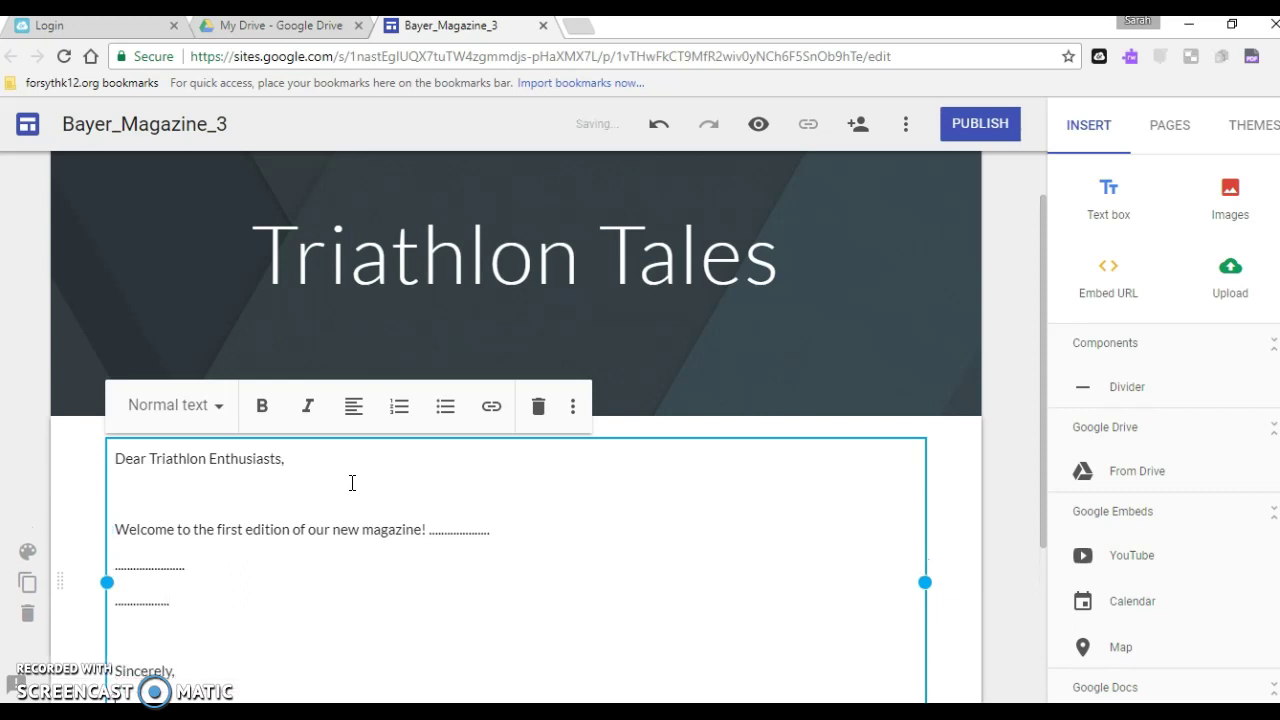
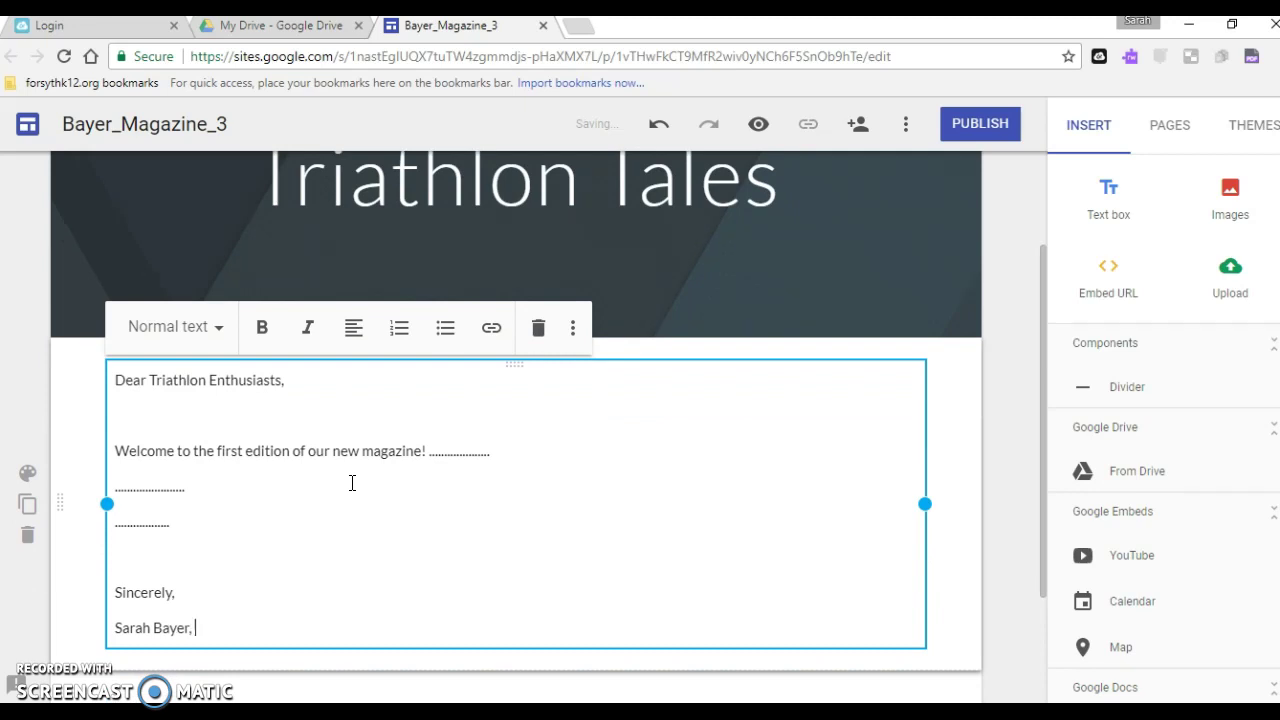
pyautogui.write('Editor-in-Chief')
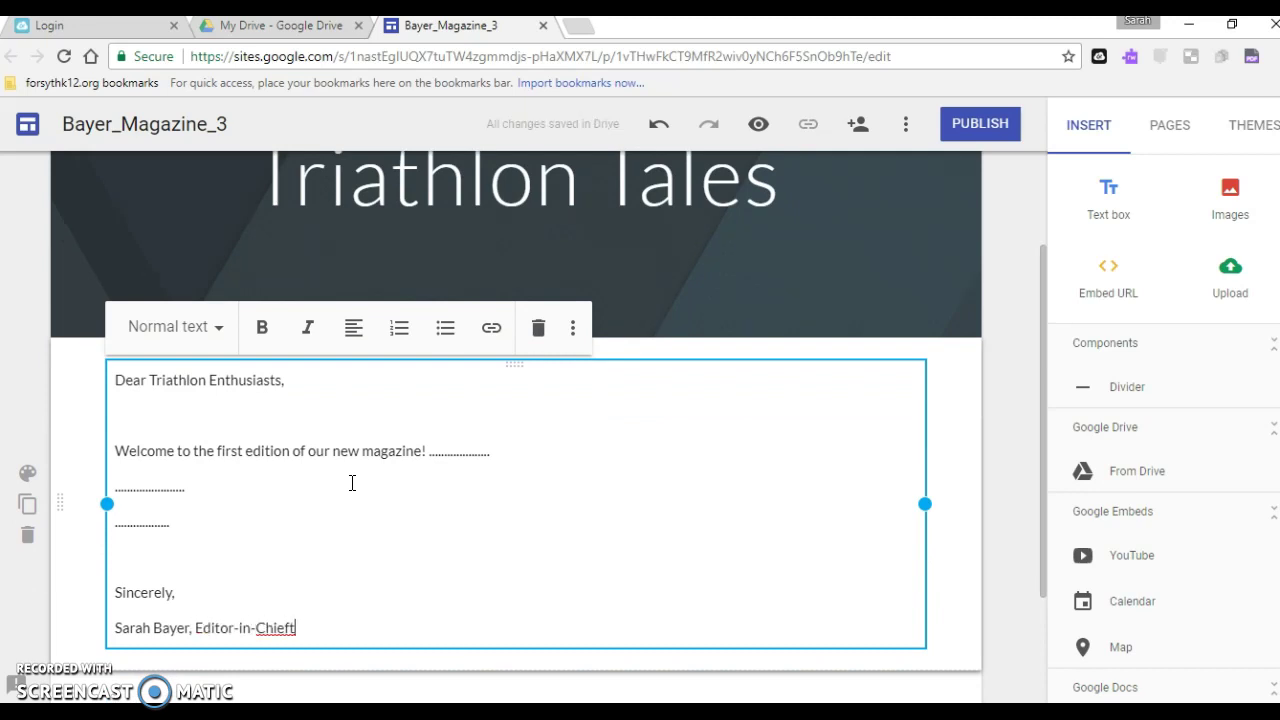
pyautogui.click(630, 493)
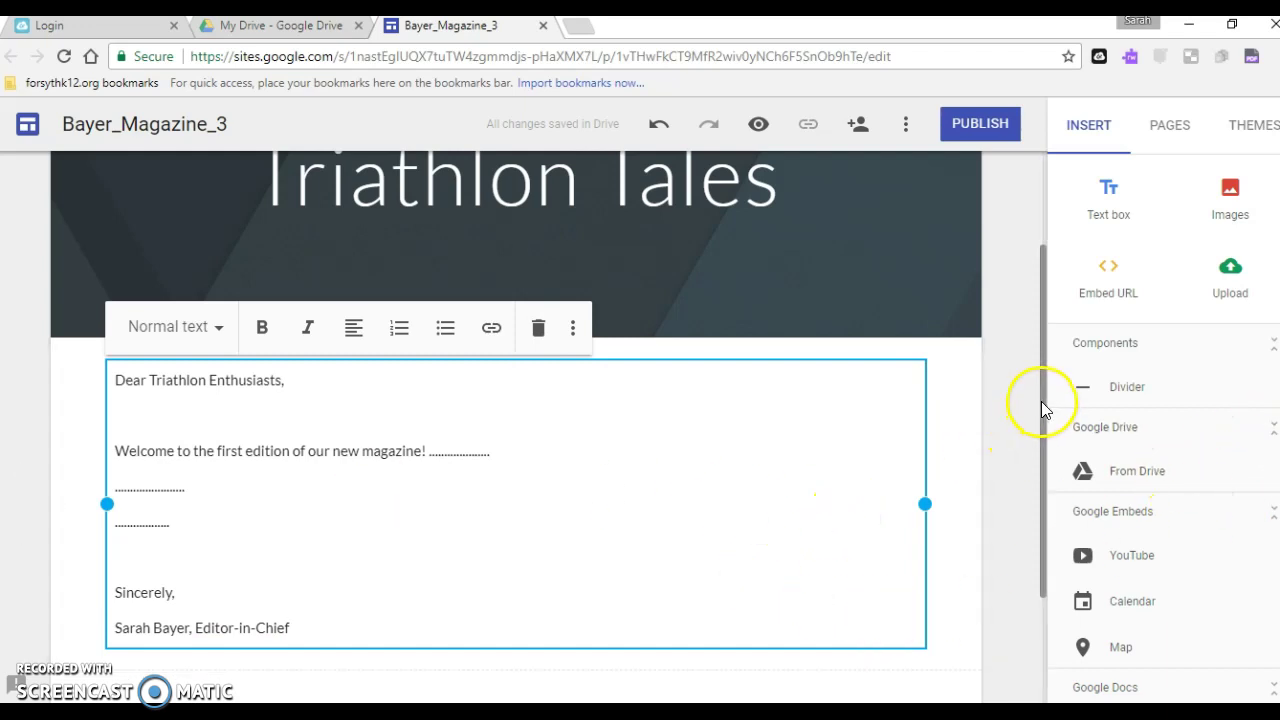
# Add a new text box below the letter starting with 'Table of Contents'
pyautogui.moveTo(1041, 400); pyautogui.dragTo(1040, 548)
pyautogui.click(474, 622)
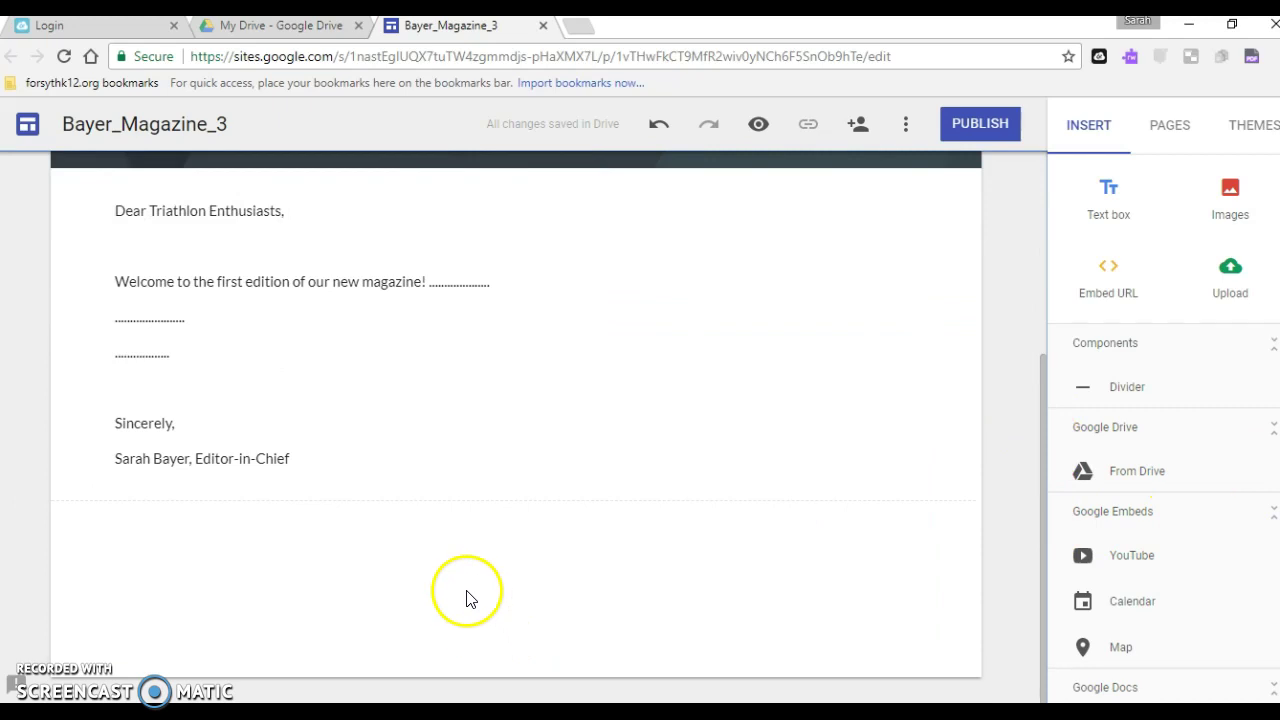
pyautogui.click(264, 582)
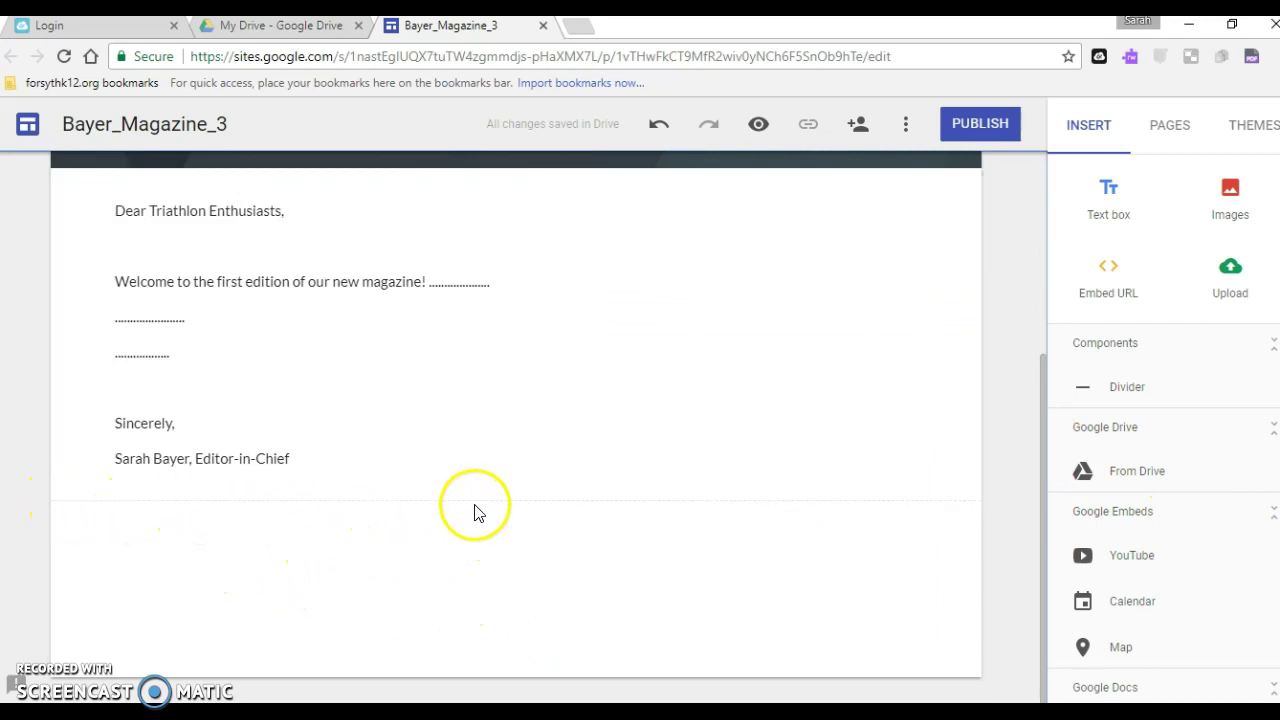
pyautogui.moveTo(421, 505)
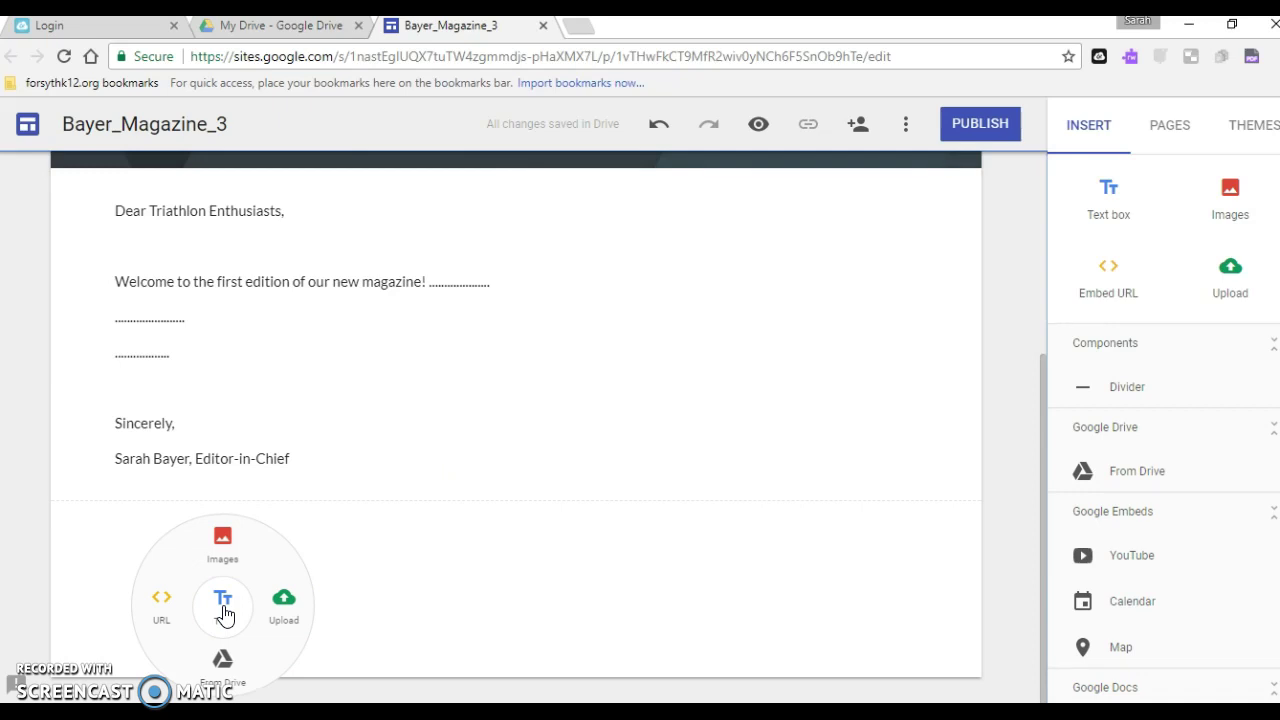
pyautogui.click(224, 612)
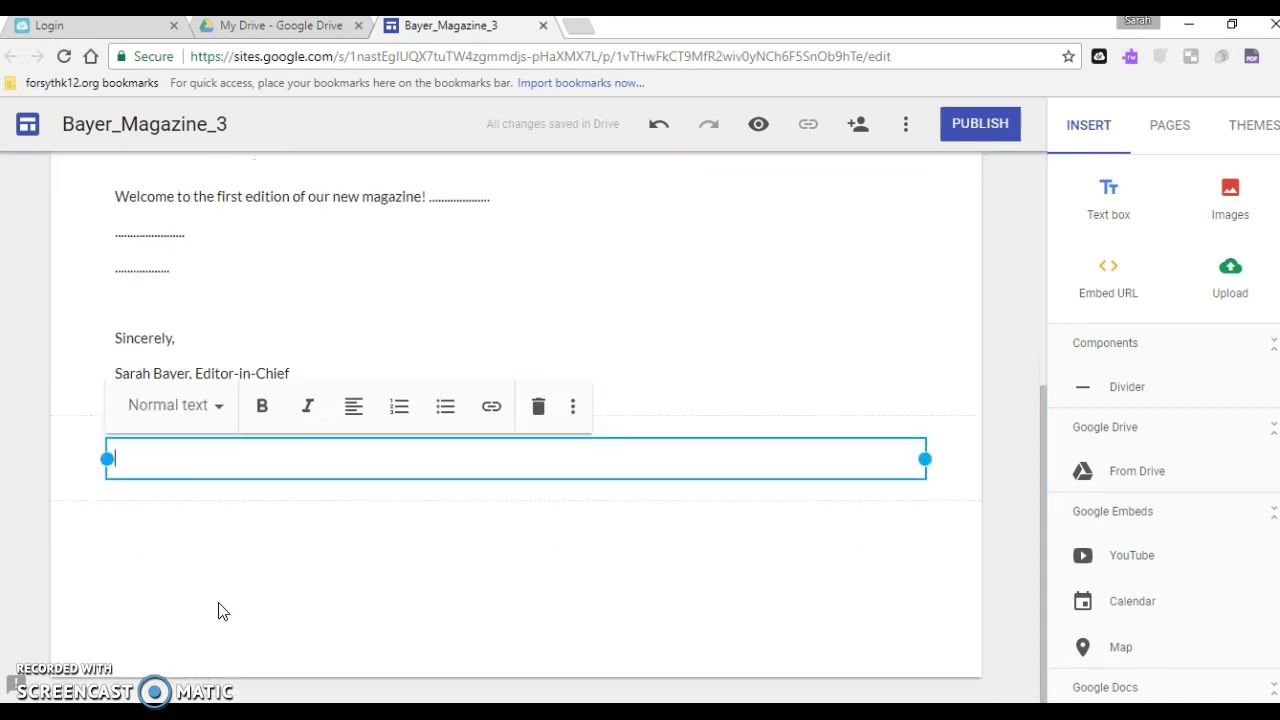
pyautogui.write('Compare')
pyautogui.press('BackSpace')
pyautogui.press('BackSpace')
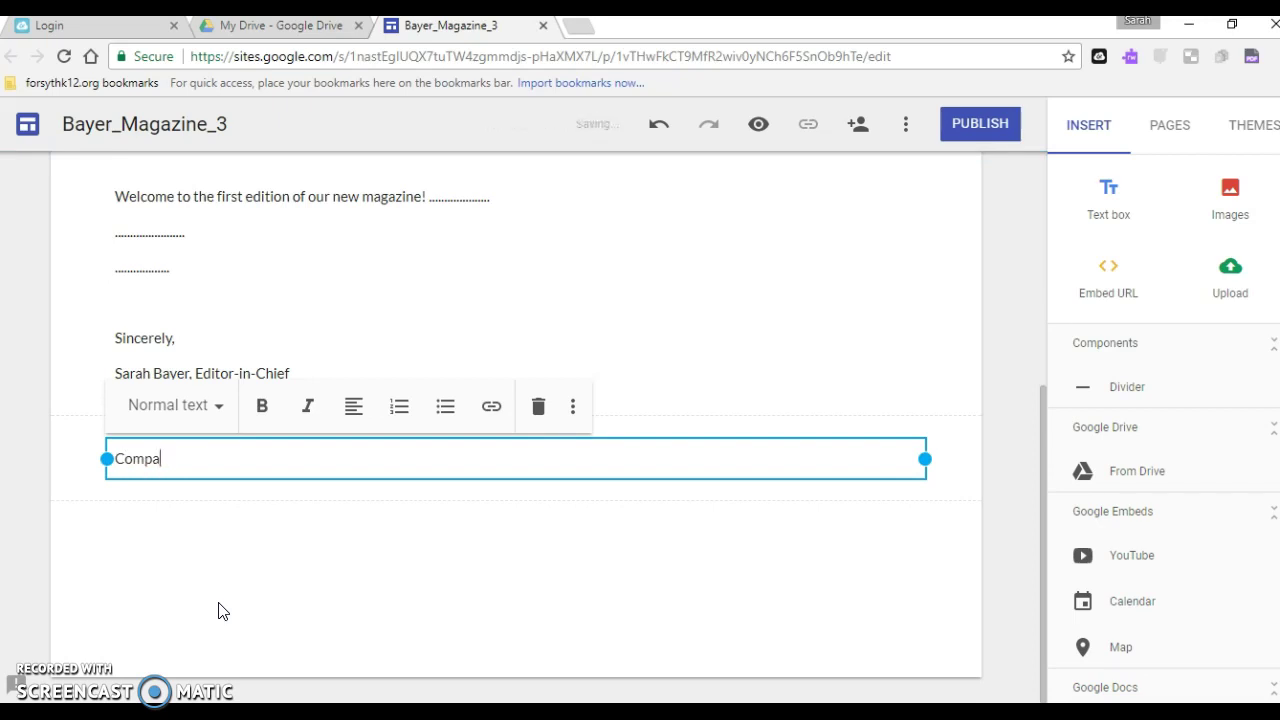
pyautogui.press('BackSpace')
pyautogui.press('BackSpace')
pyautogui.press('BackSpace')
pyautogui.press('BackSpace')
pyautogui.press('BackSpace')
pyautogui.write('Table of Contents')
pyautogui.press('Return')
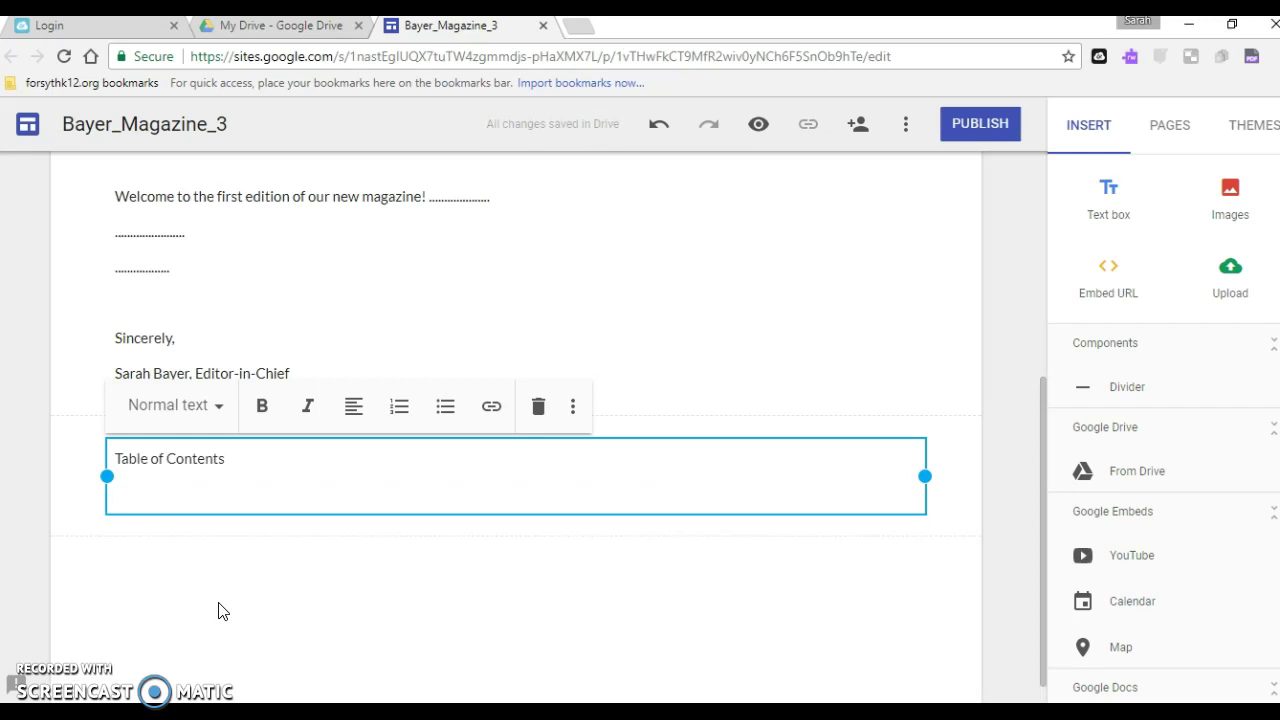
# List Compare and Contrast, Description, Chronological/Sequence, Cause and Effect, and Problem and Solution beneath it
pyautogui.write('Compare an')
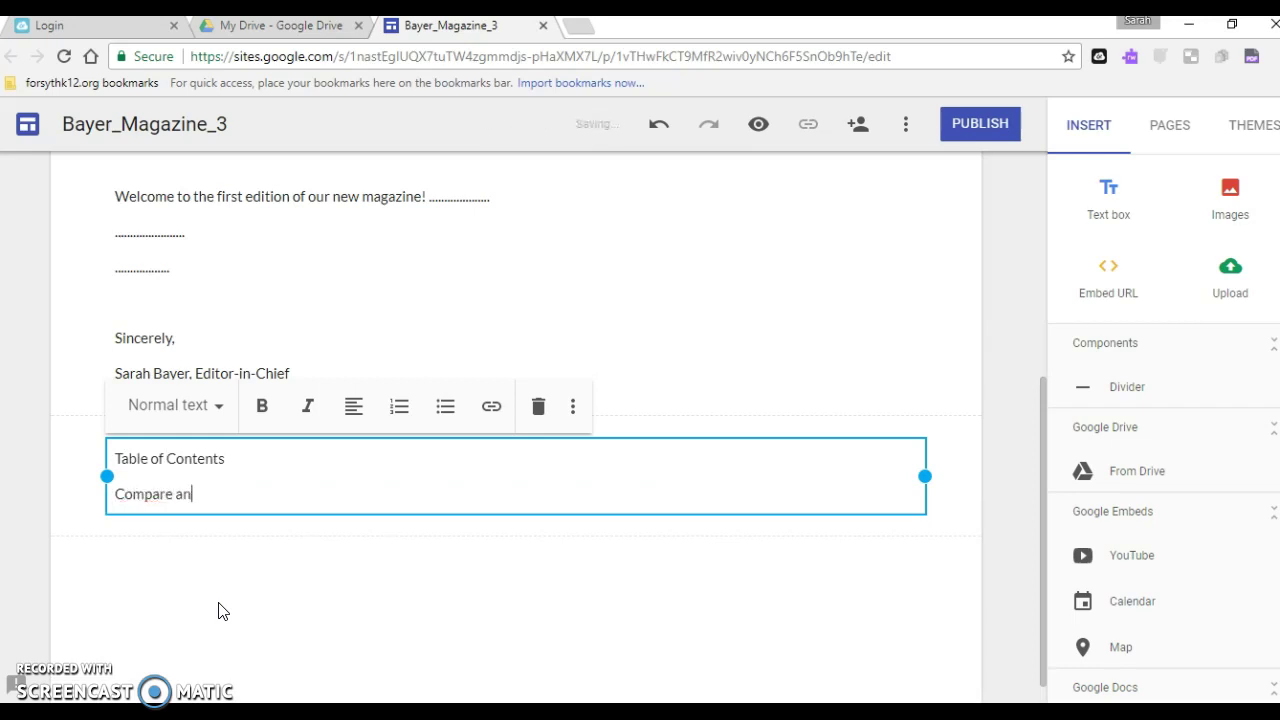
pyautogui.write('d Contrast')
pyautogui.press('Return')
pyautogui.write('Descr')
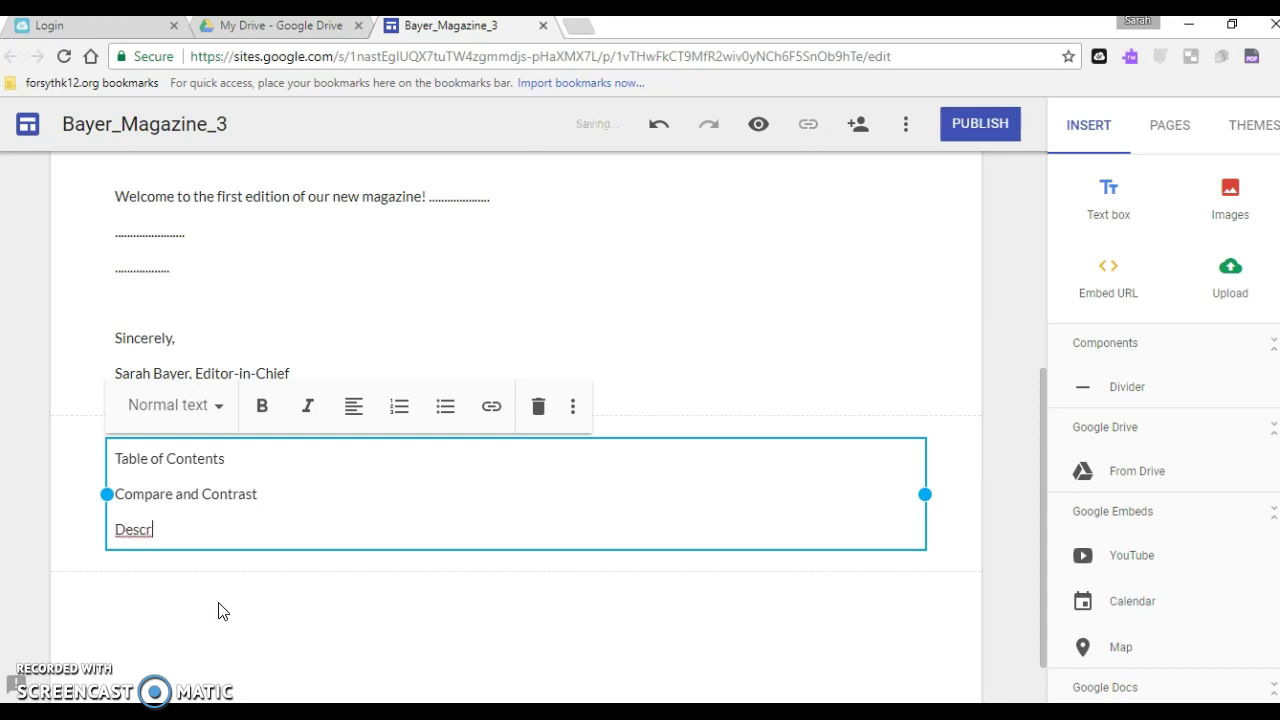
pyautogui.write('iption')
pyautogui.press('Return')
pyautogui.write('Chro')
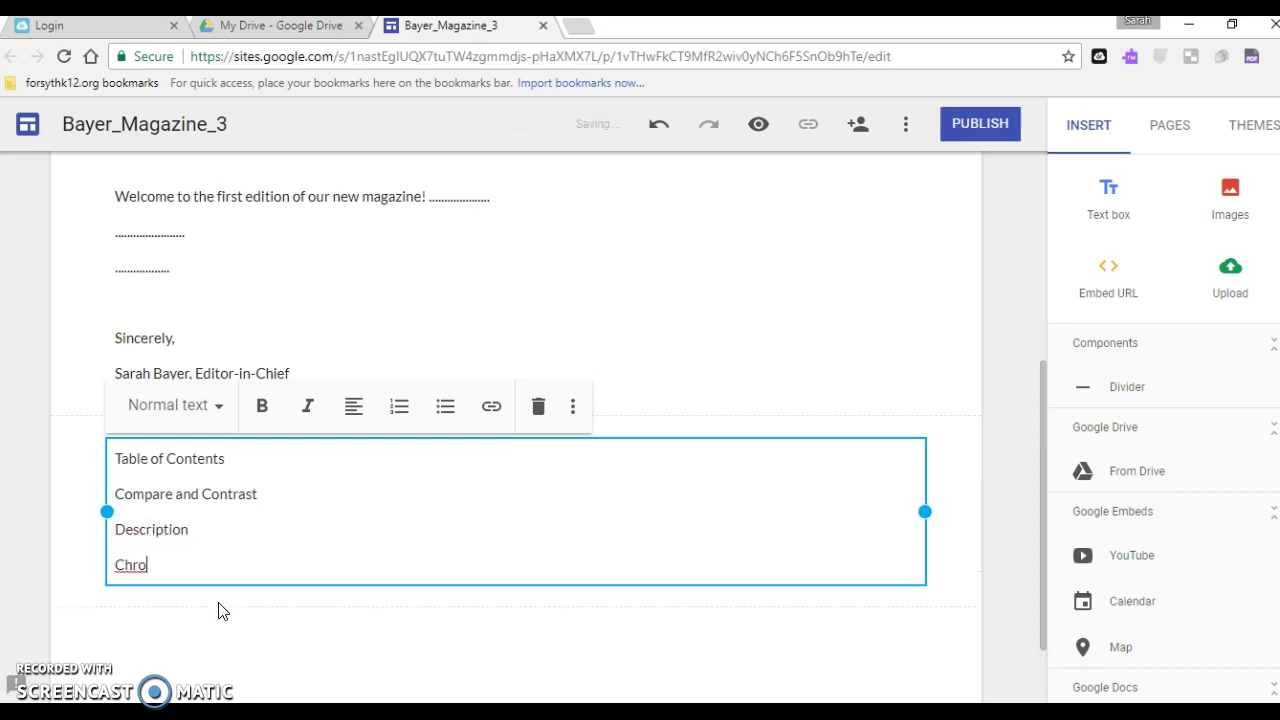
pyautogui.write('nological/Sequen')
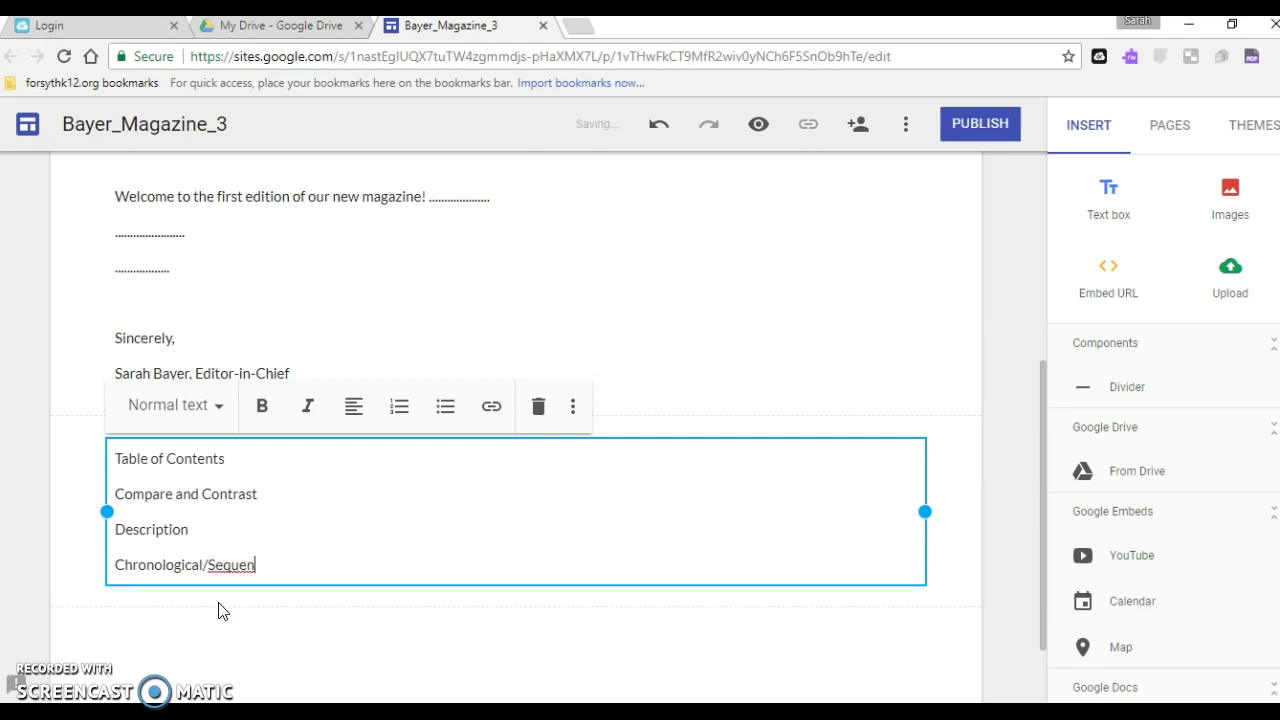
pyautogui.write('ce')
pyautogui.press('Return')
pyautogui.write('C')
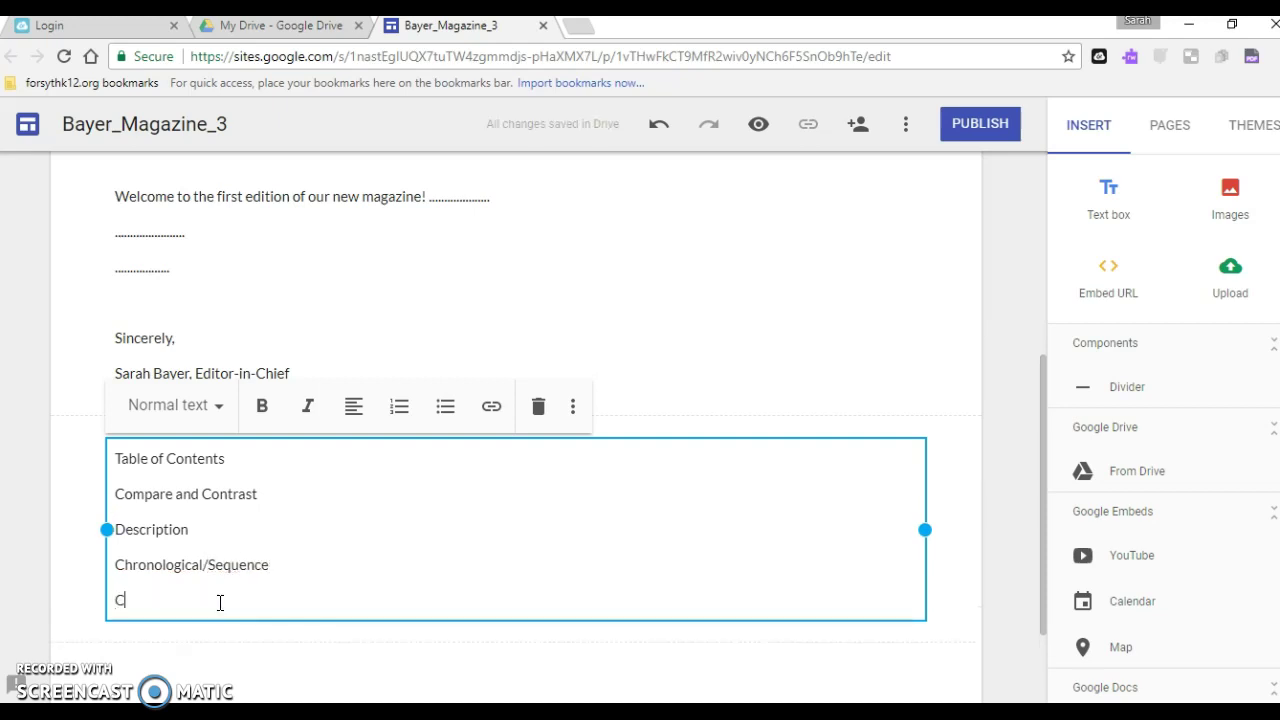
pyautogui.write('ause and Effect')
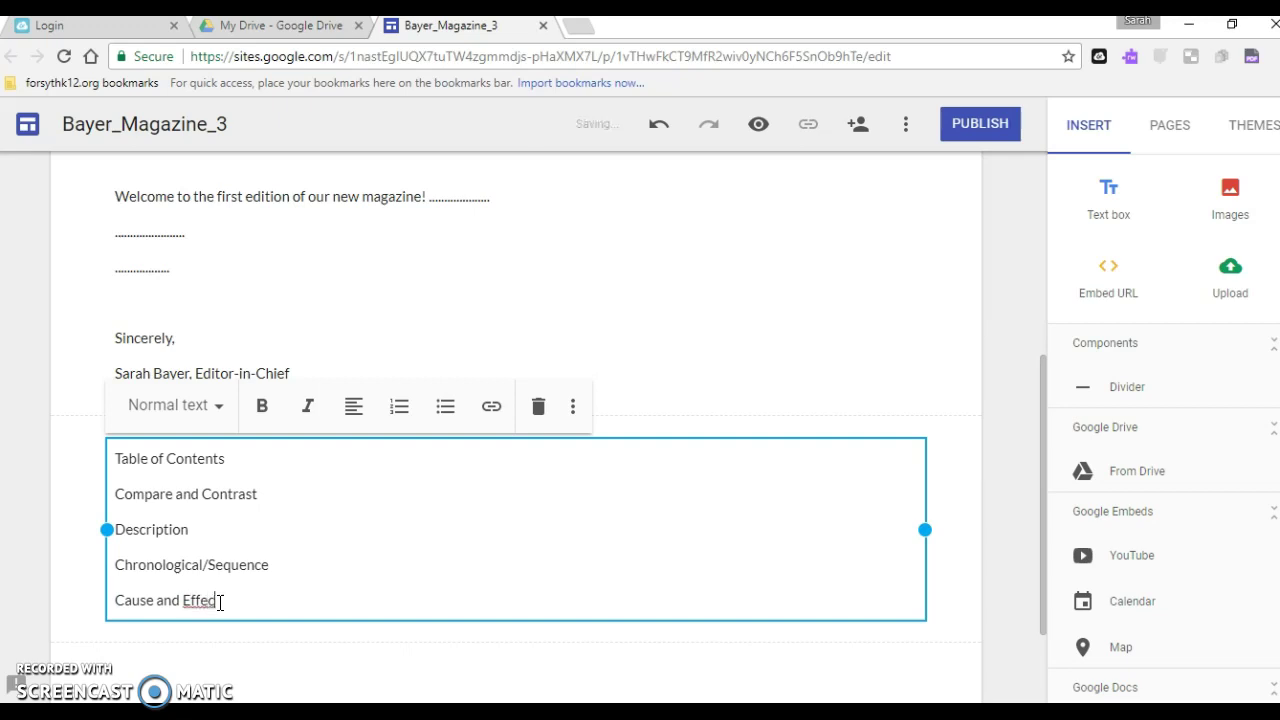
pyautogui.press('Return')
pyautogui.write('Problem a')
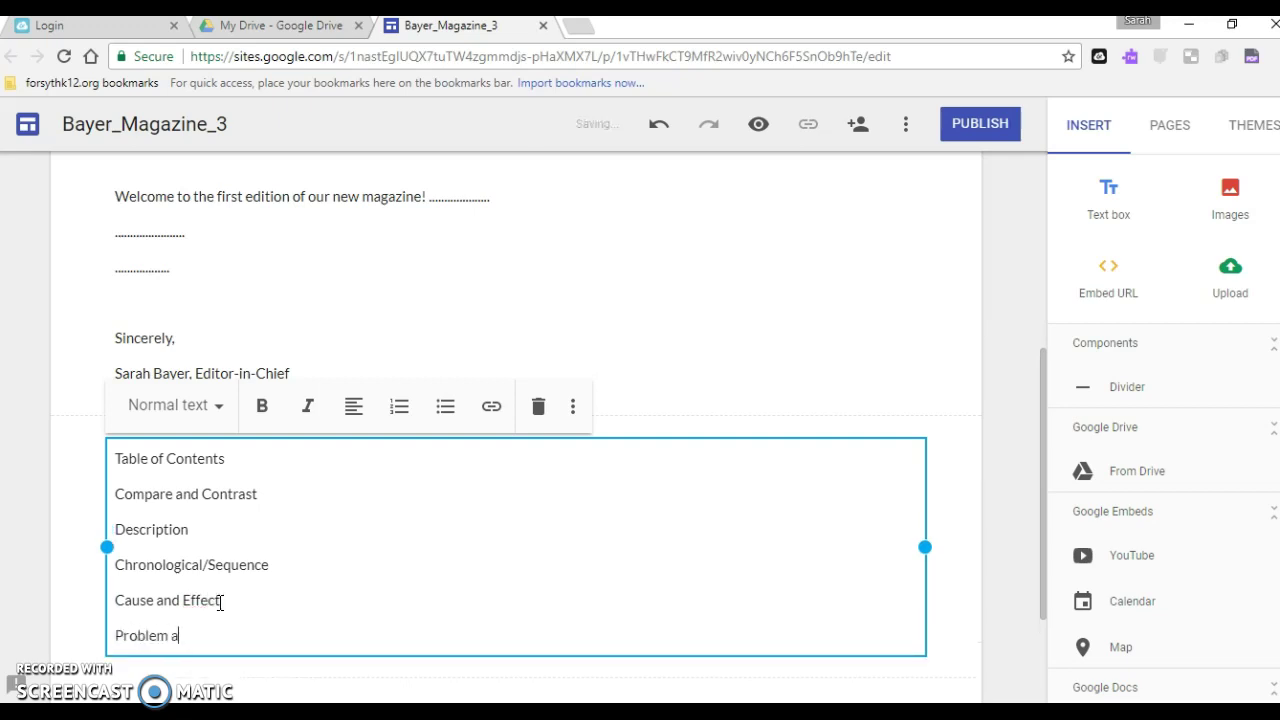
pyautogui.write('nd Solution')
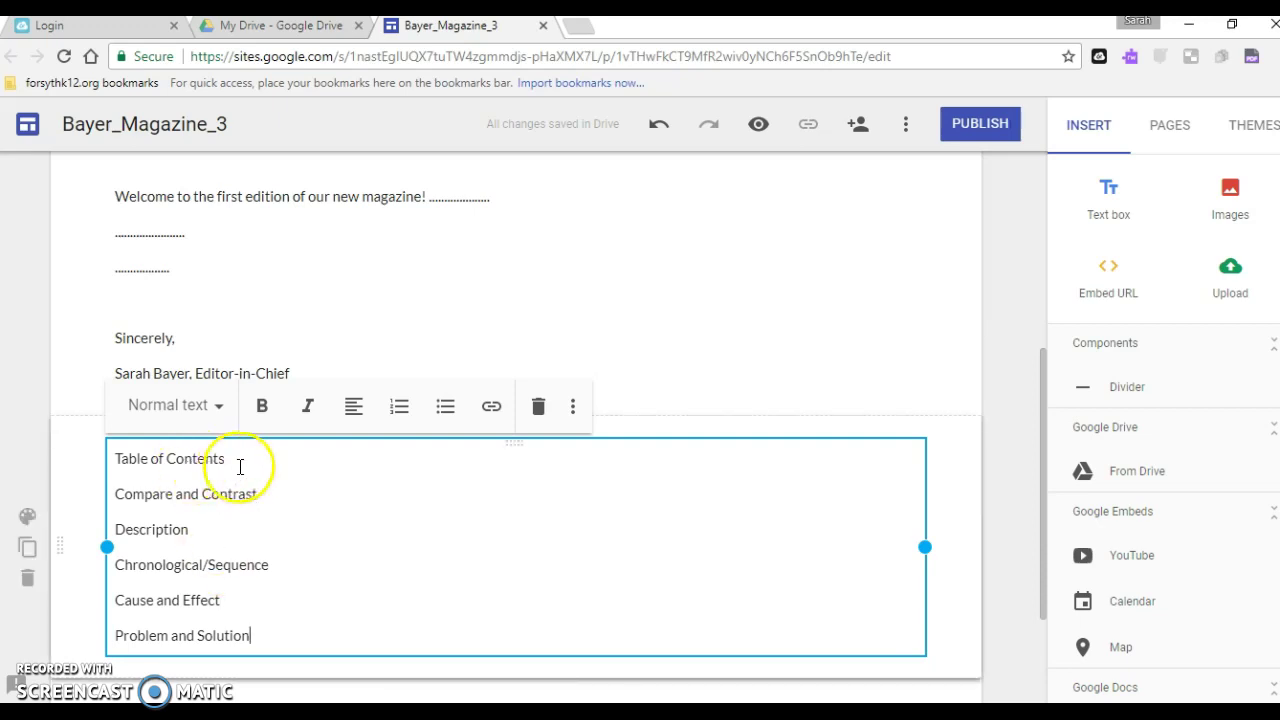
# Center the 'Table of Contents' line and apply the Heading style to it
pyautogui.moveTo(240, 460); pyautogui.dragTo(106, 459)
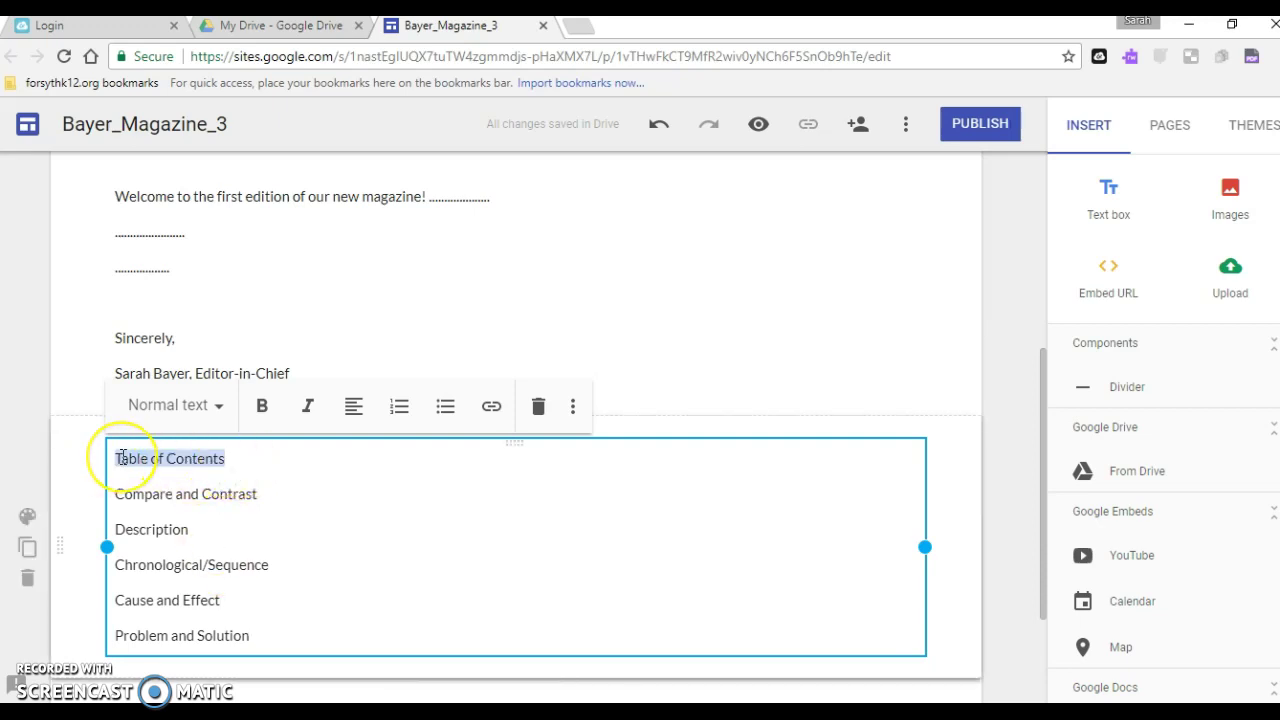
pyautogui.click(357, 408)
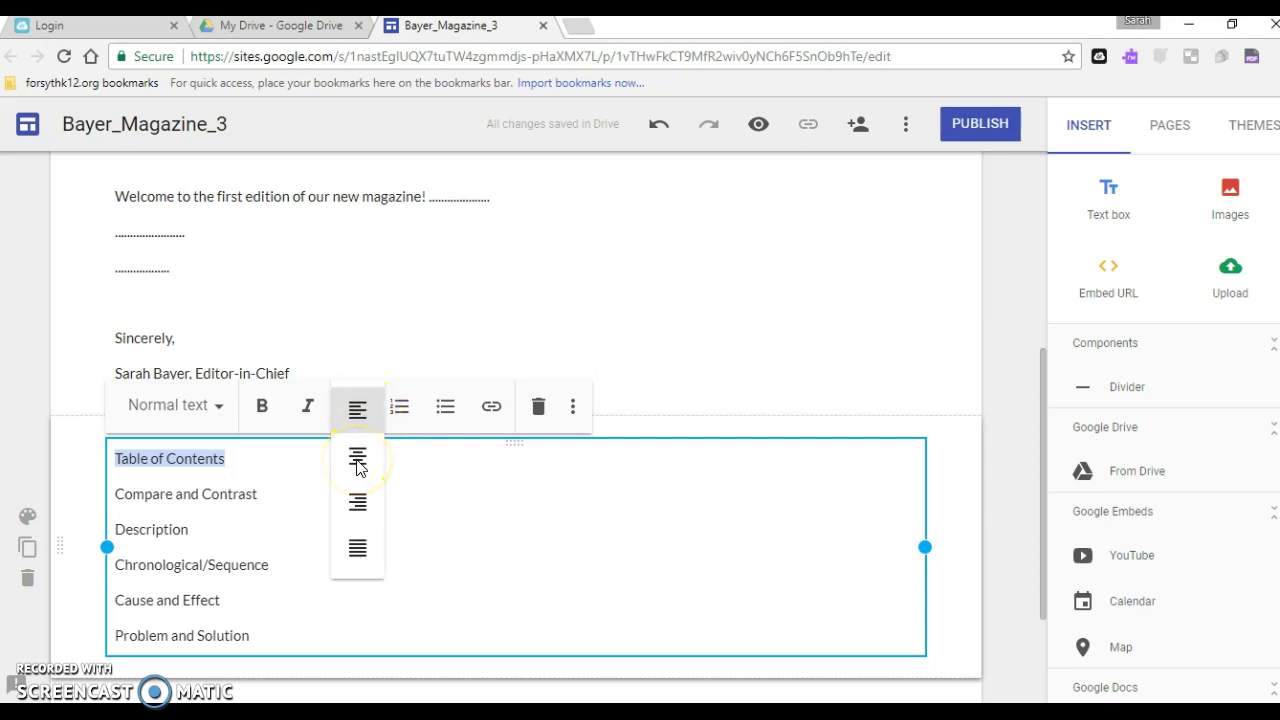
pyautogui.click(358, 462)
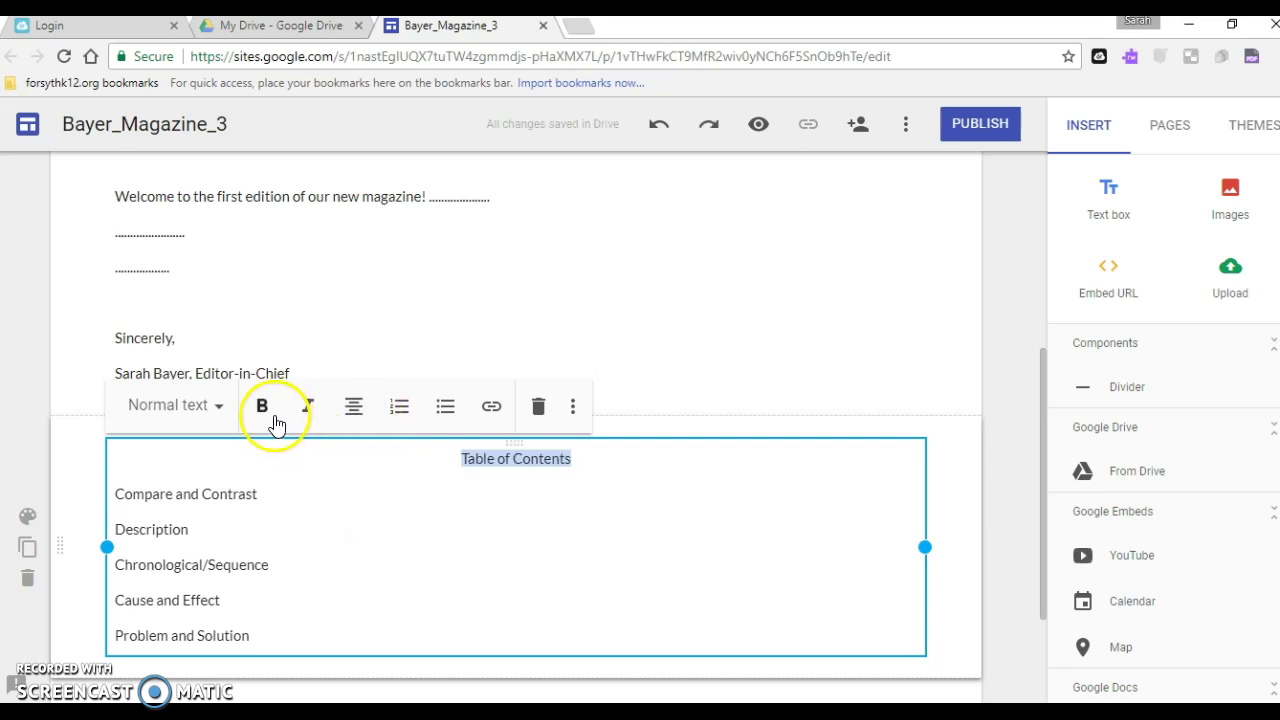
pyautogui.click(213, 414)
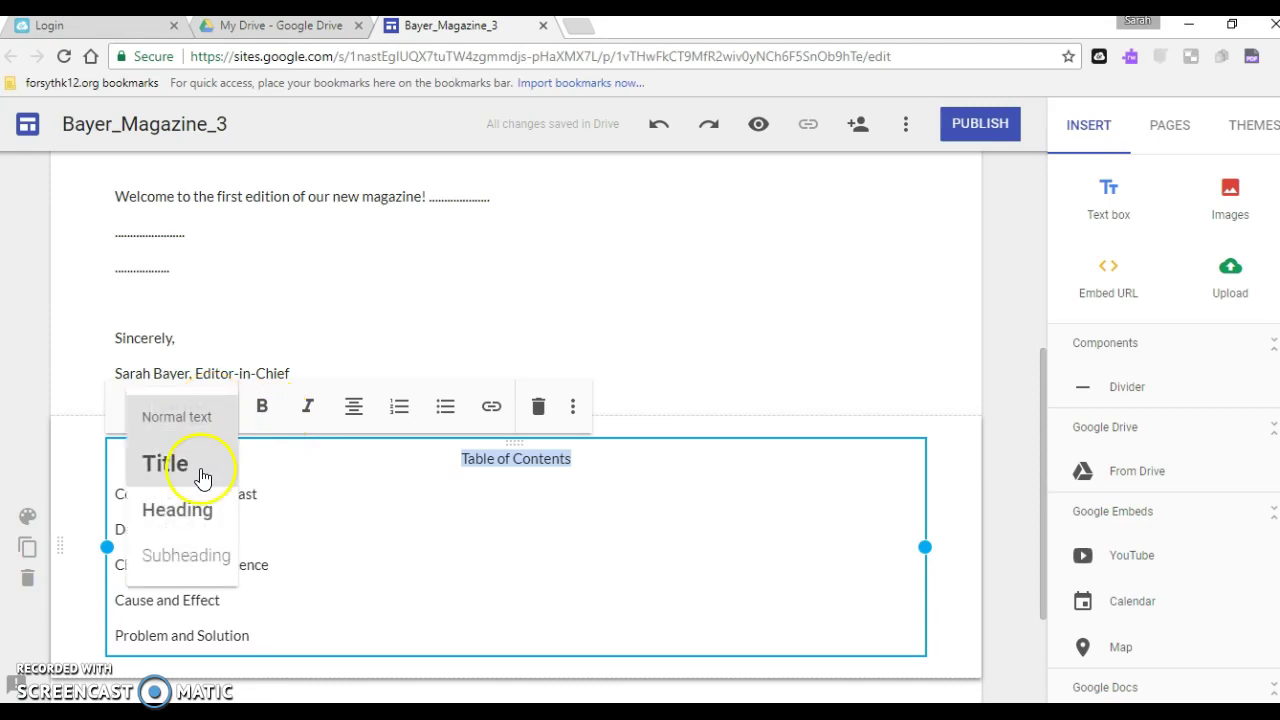
pyautogui.click(190, 520)
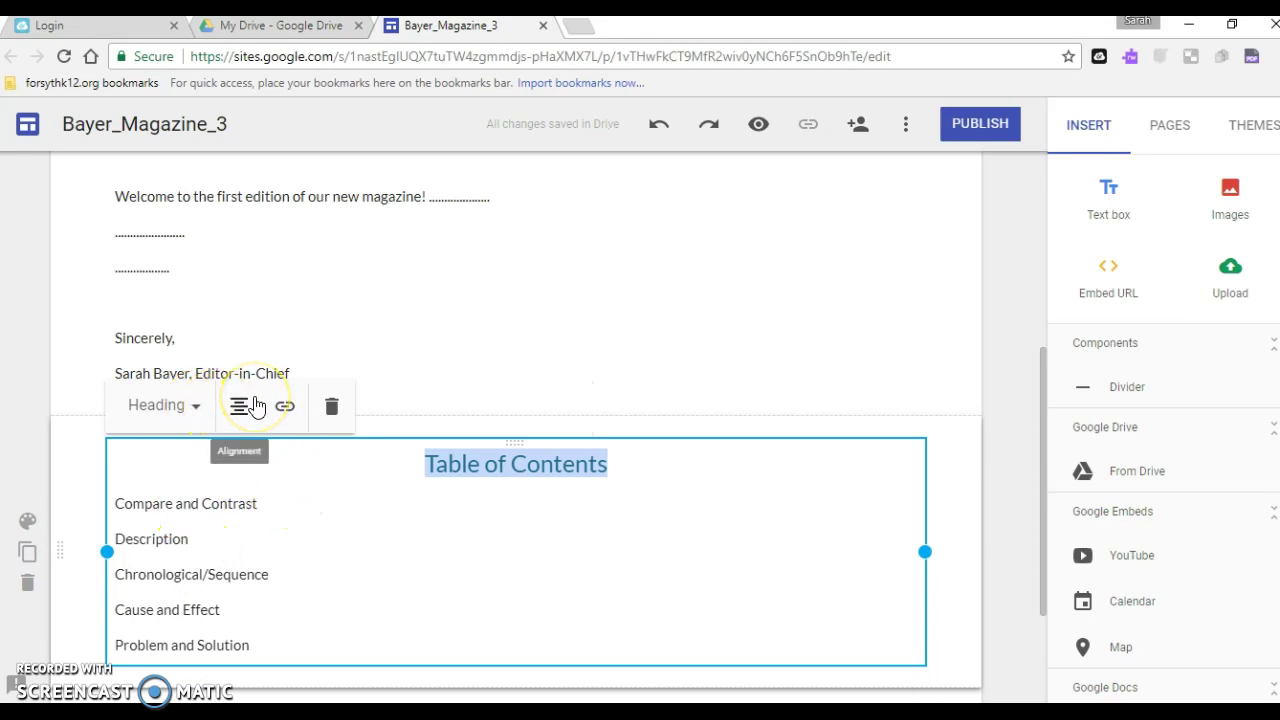
pyautogui.click(196, 420)
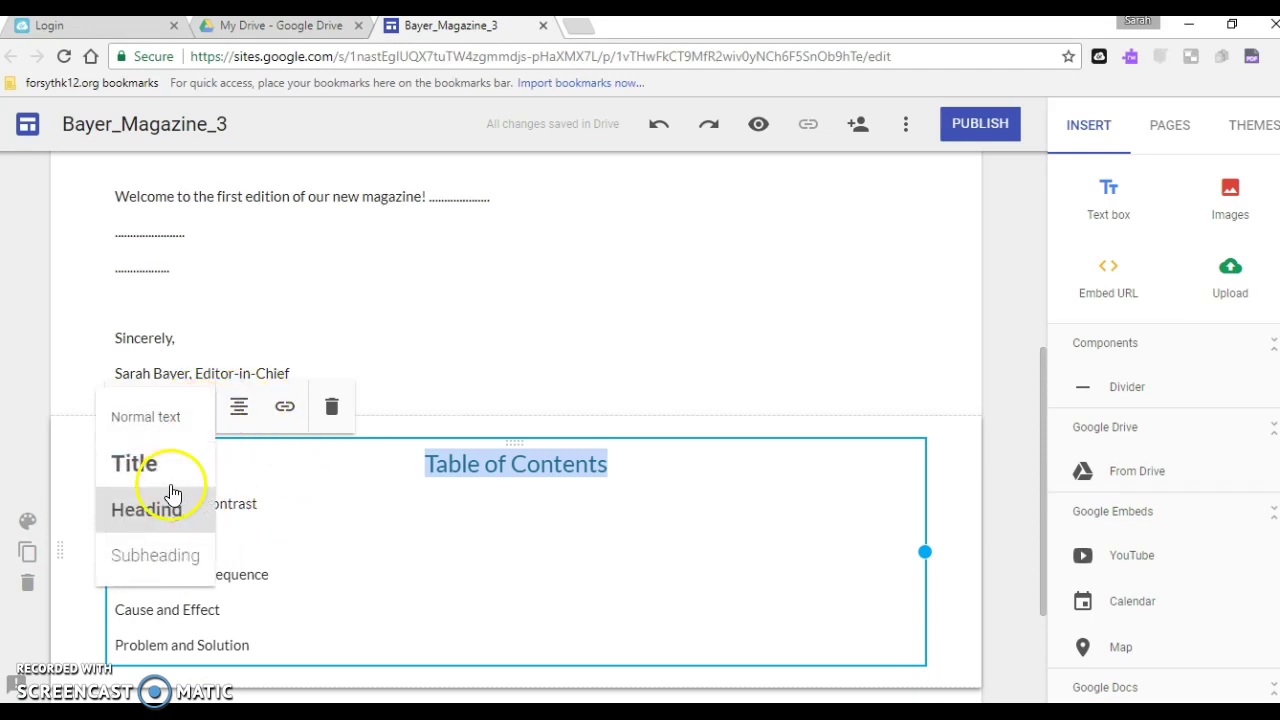
pyautogui.click(556, 514)
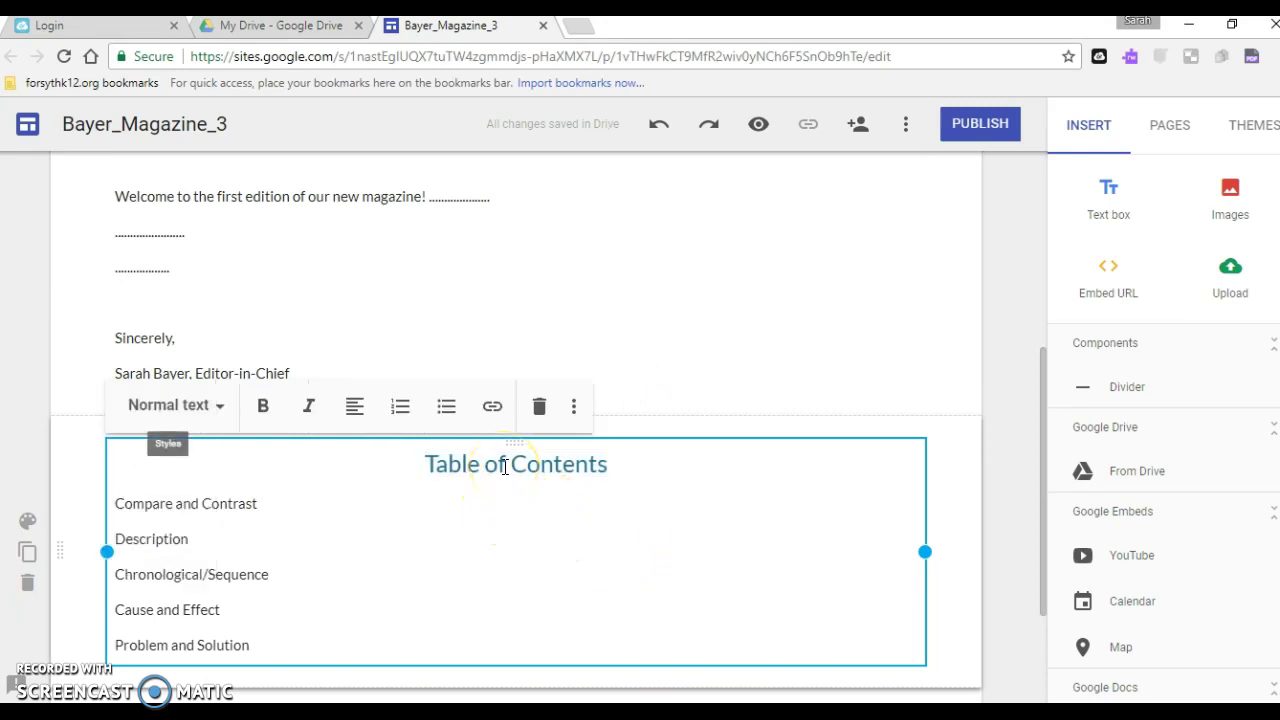
pyautogui.click(278, 508)
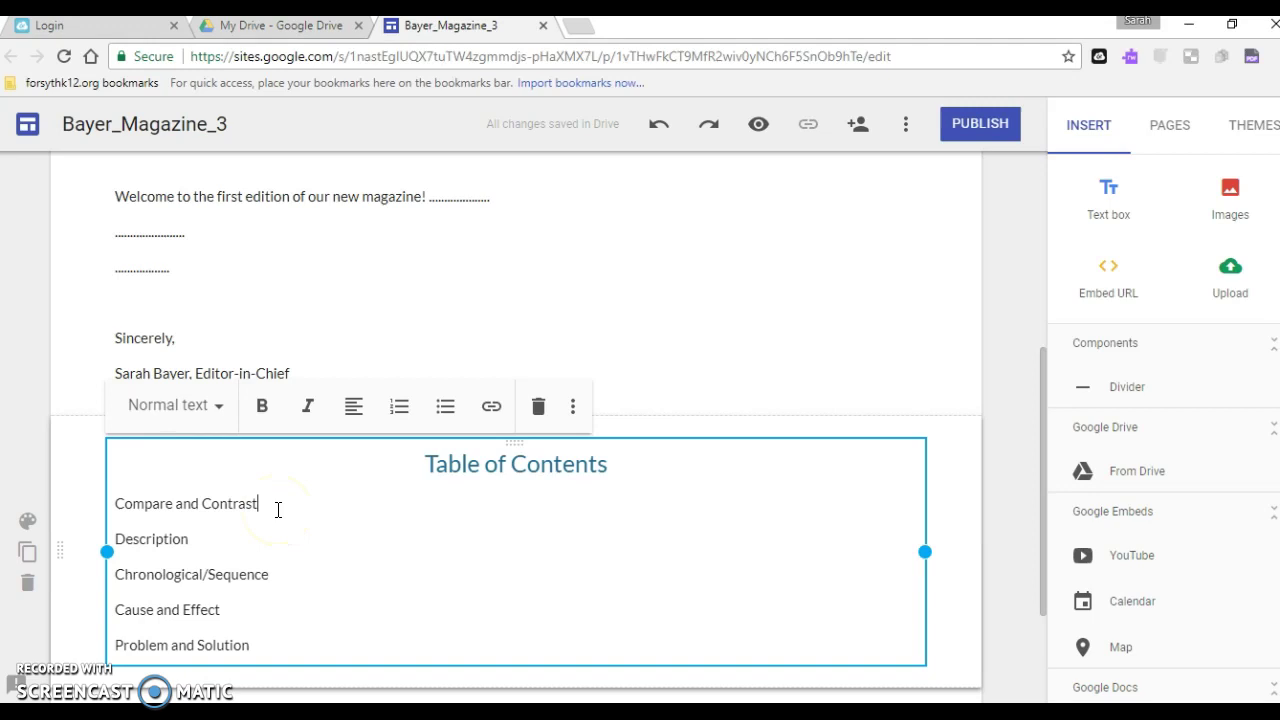
# Add dot leaders to 'Sprint Triathlon Training vs. Ironman Training' and 'Gear Set-up', plus dots after Chronological/Sequence
pyautogui.write('........................')
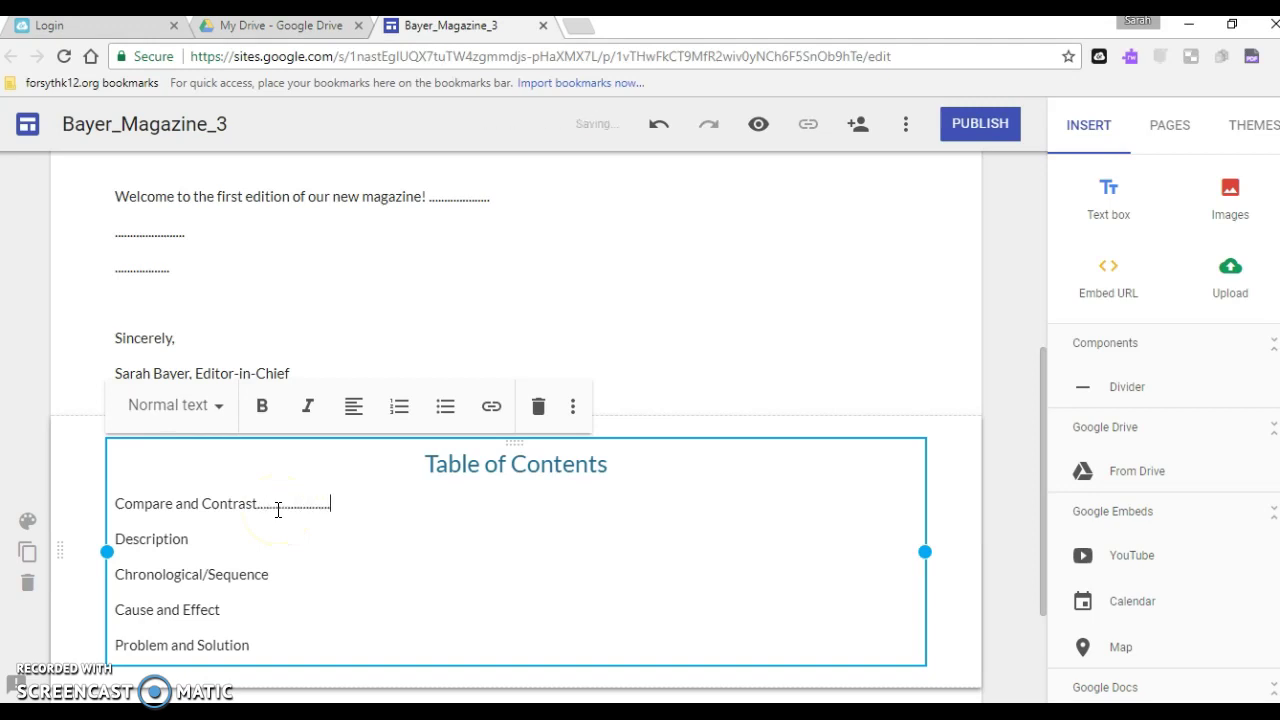
pyautogui.write('....................................................................................')
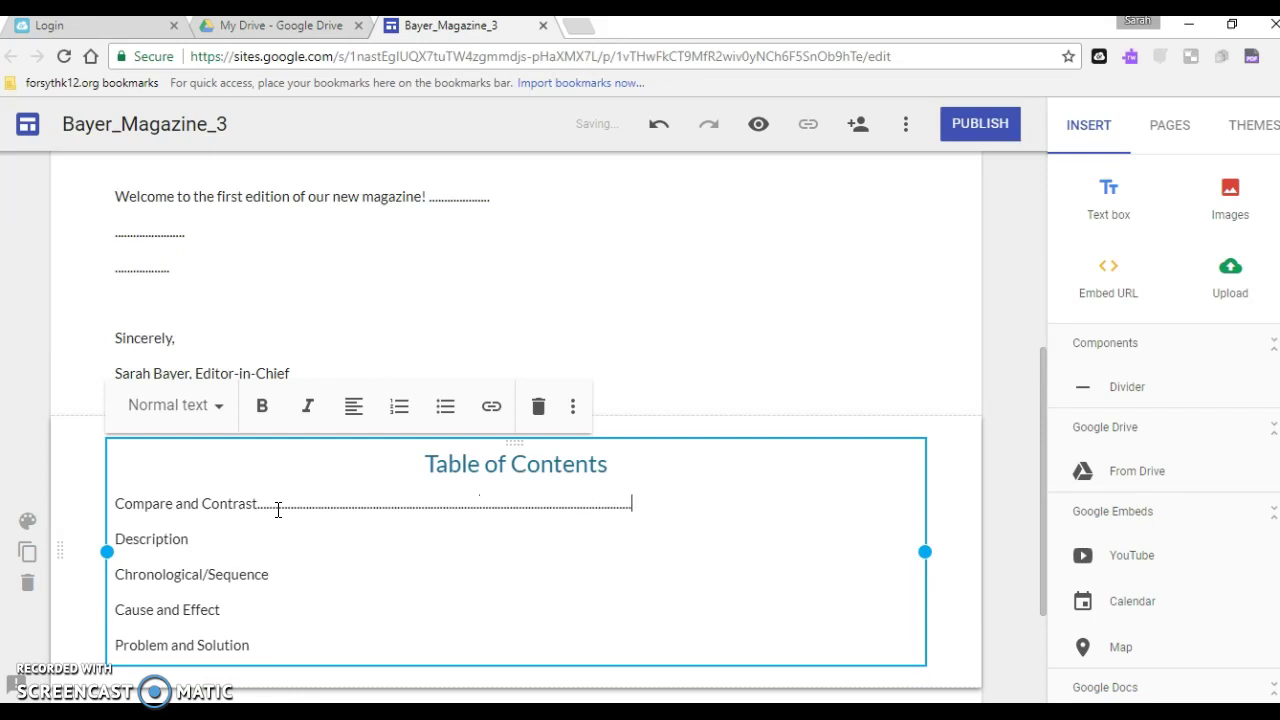
pyautogui.write('Sprint Triathlo')
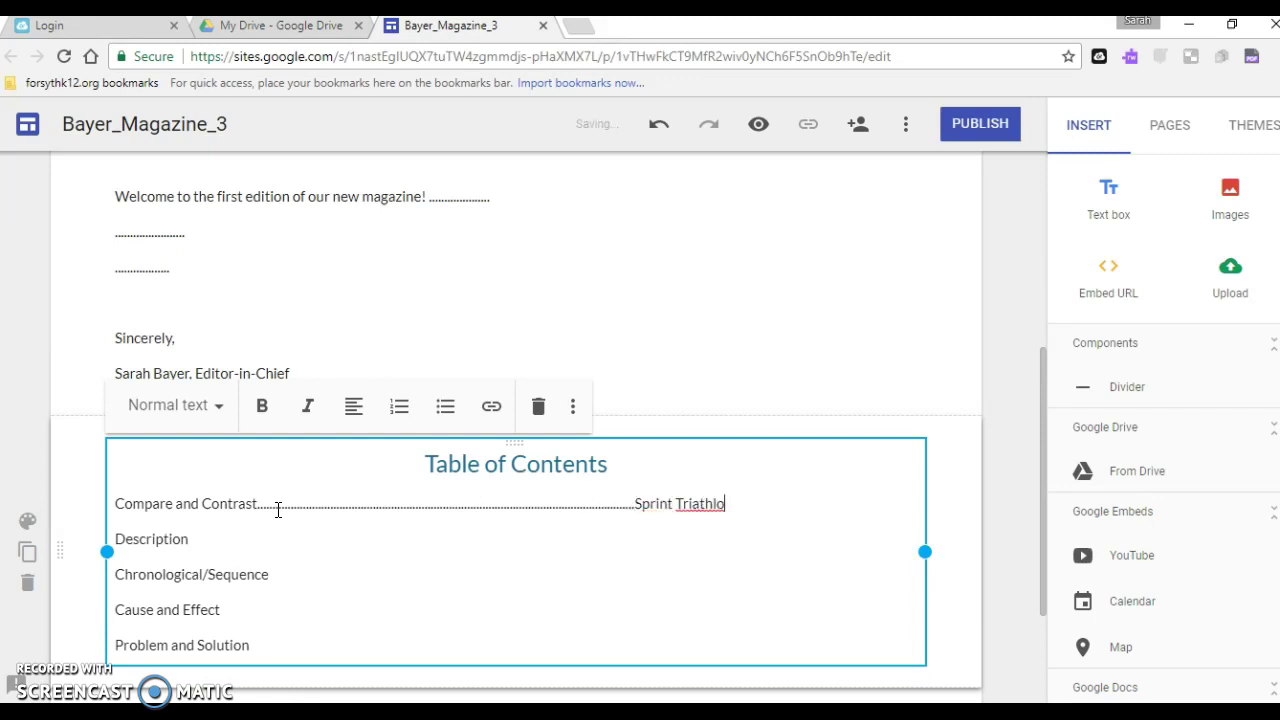
pyautogui.write('n Training vs. ')
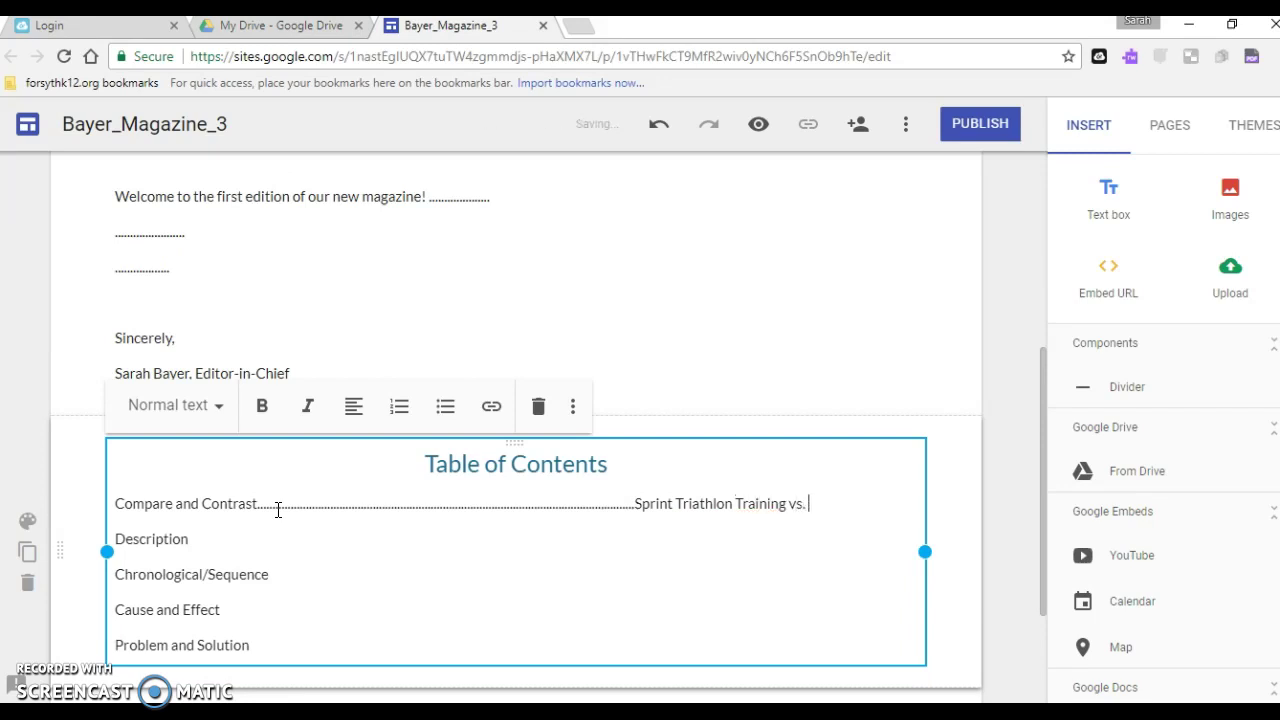
pyautogui.write('Ironman Traini')
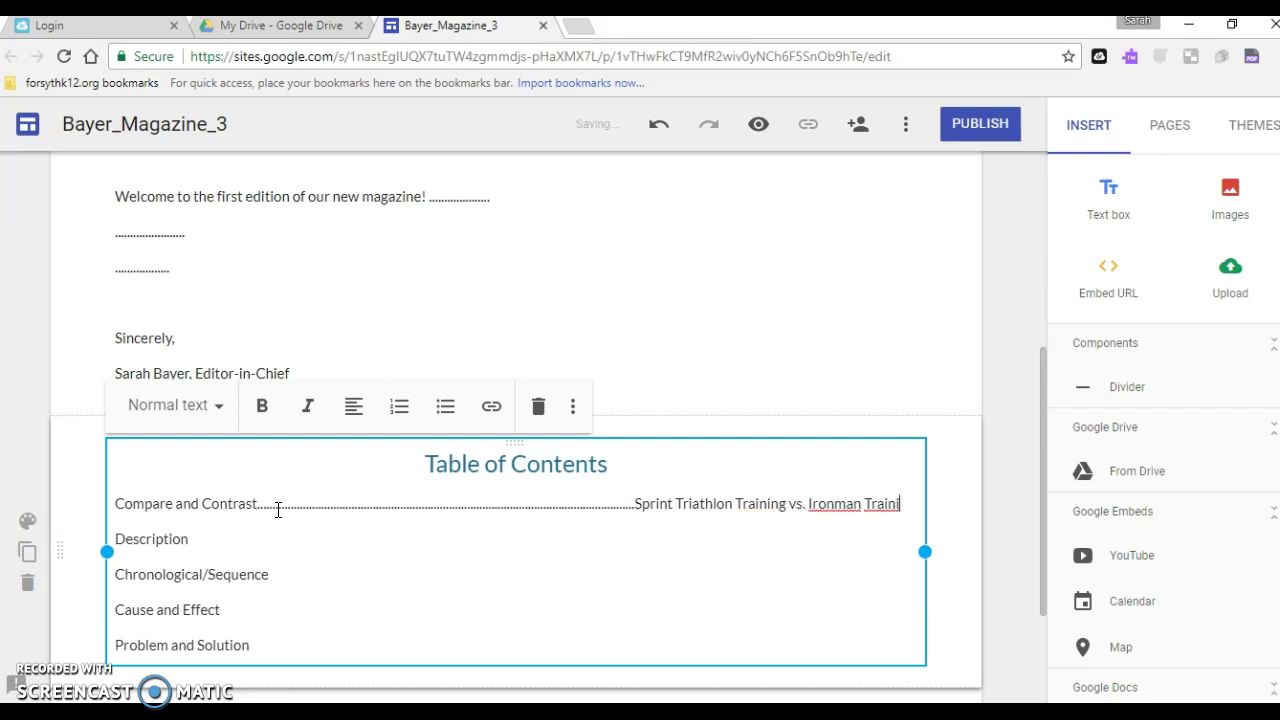
pyautogui.write('ng')
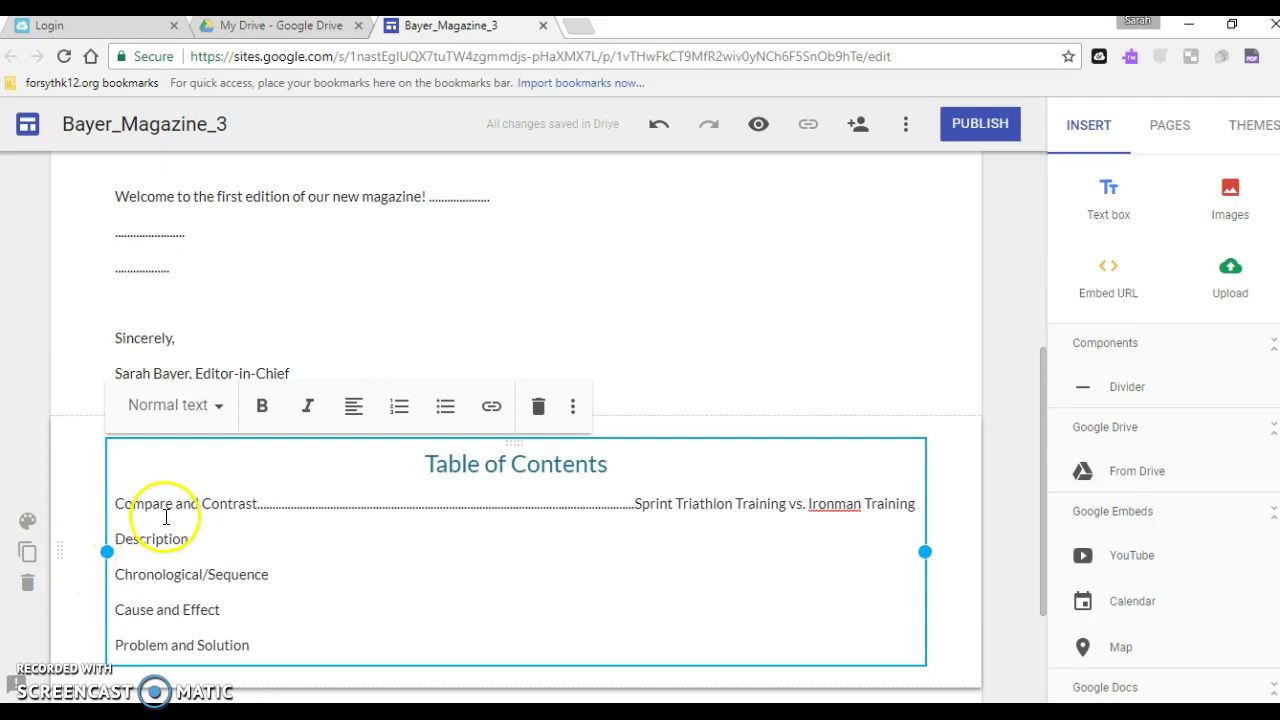
pyautogui.click(203, 541)
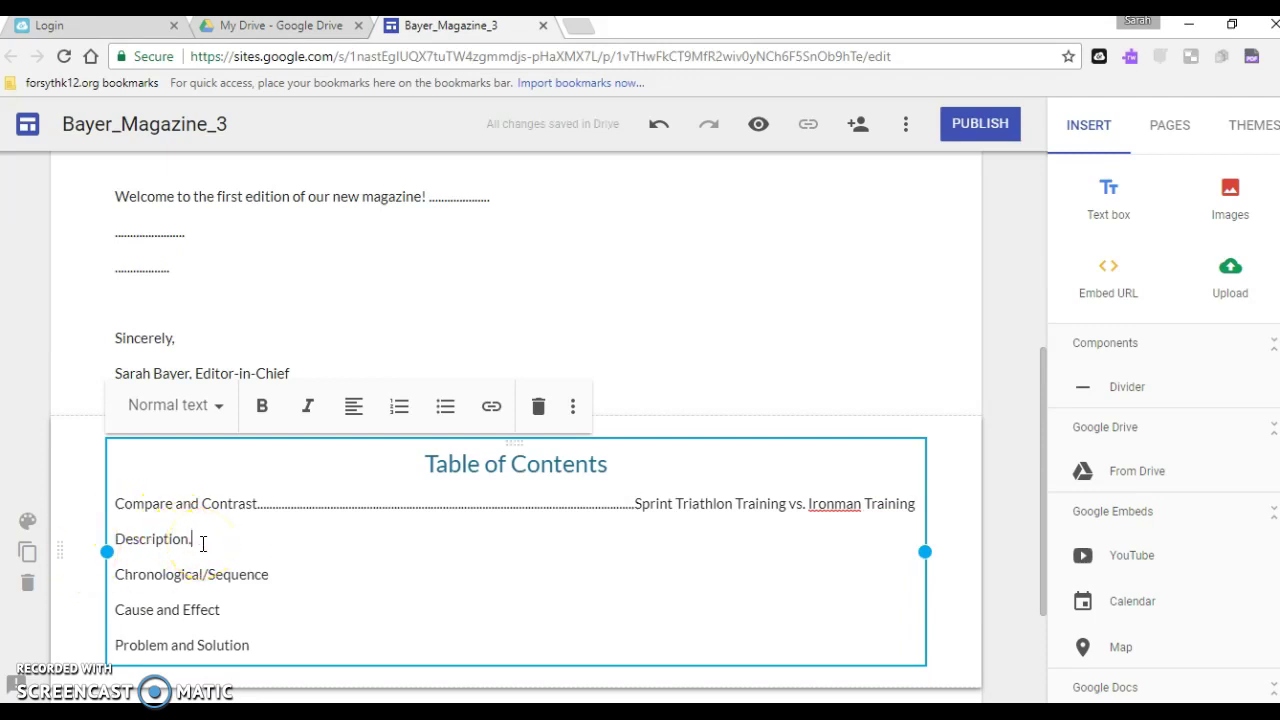
pyautogui.write('........')
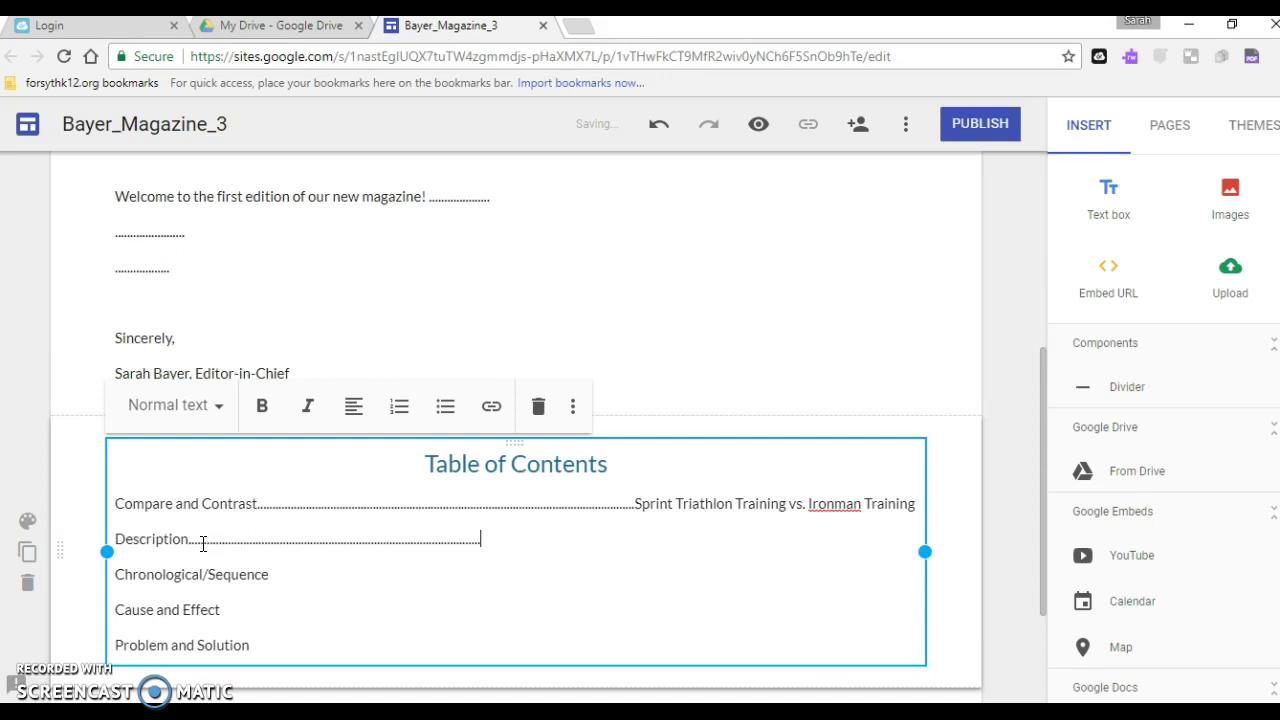
pyautogui.write('....................................................................................G')
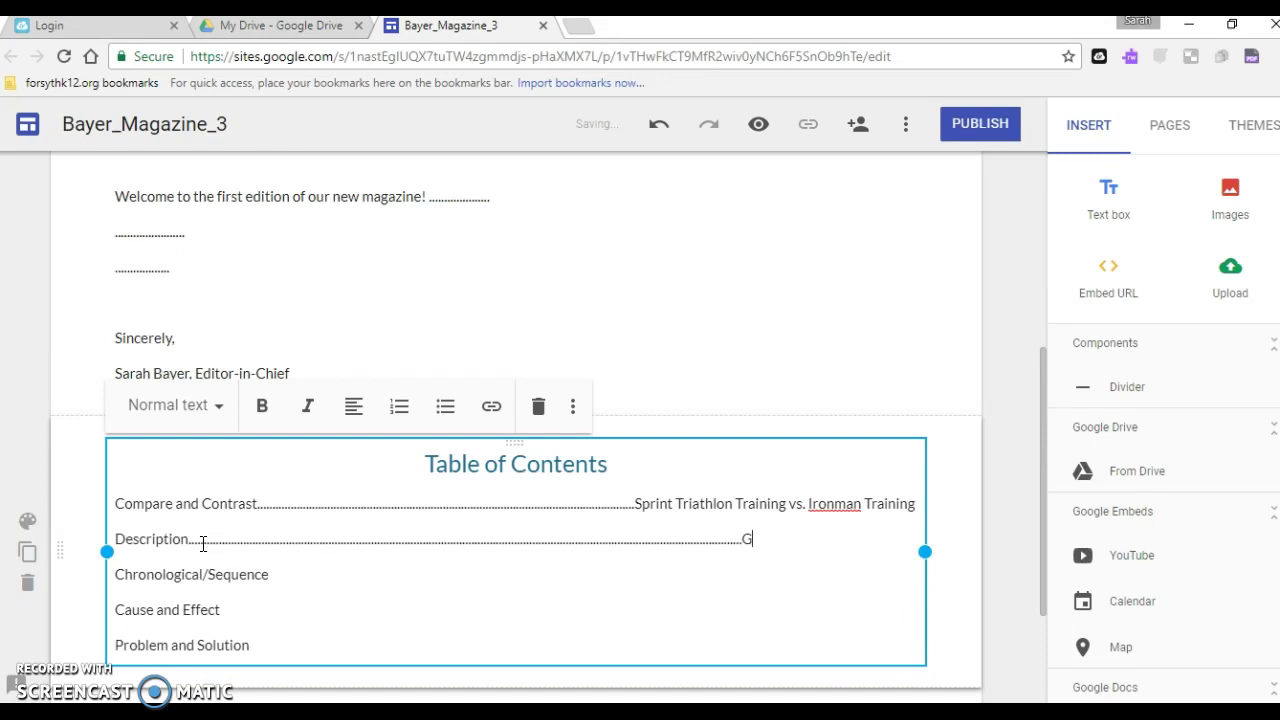
pyautogui.write('ear Set-up')
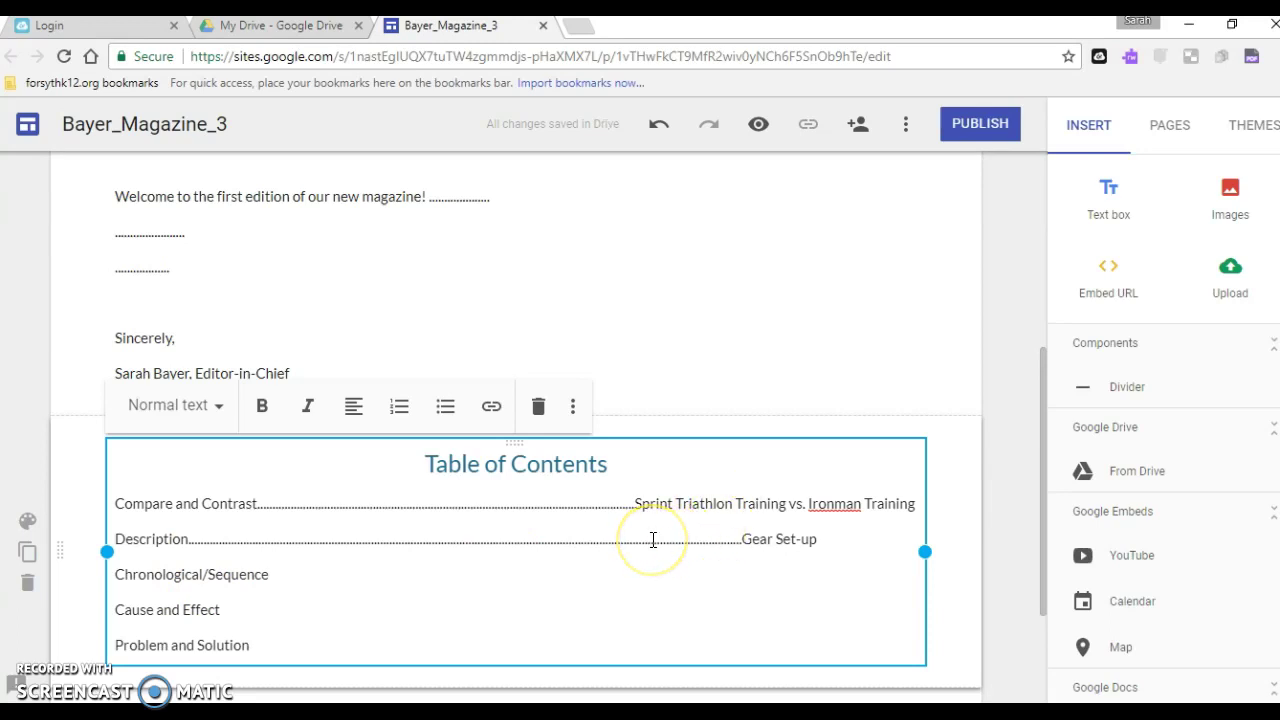
pyautogui.write('............')
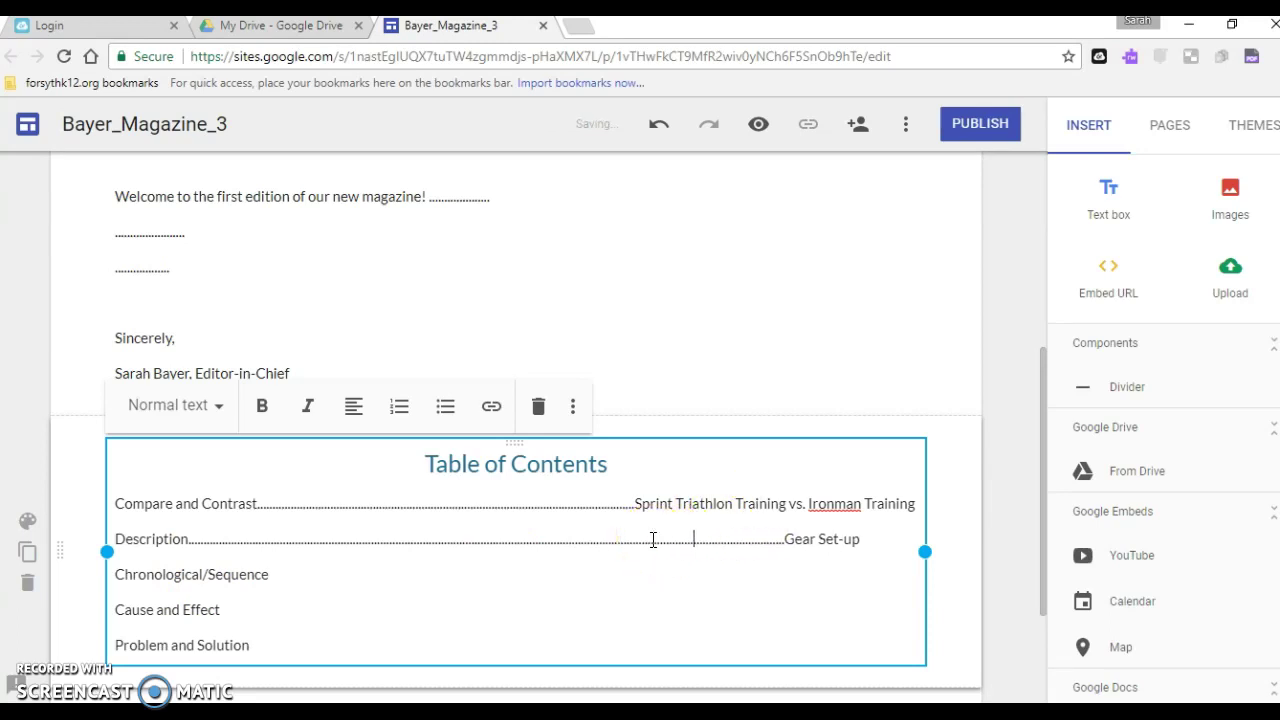
pyautogui.write('.........')
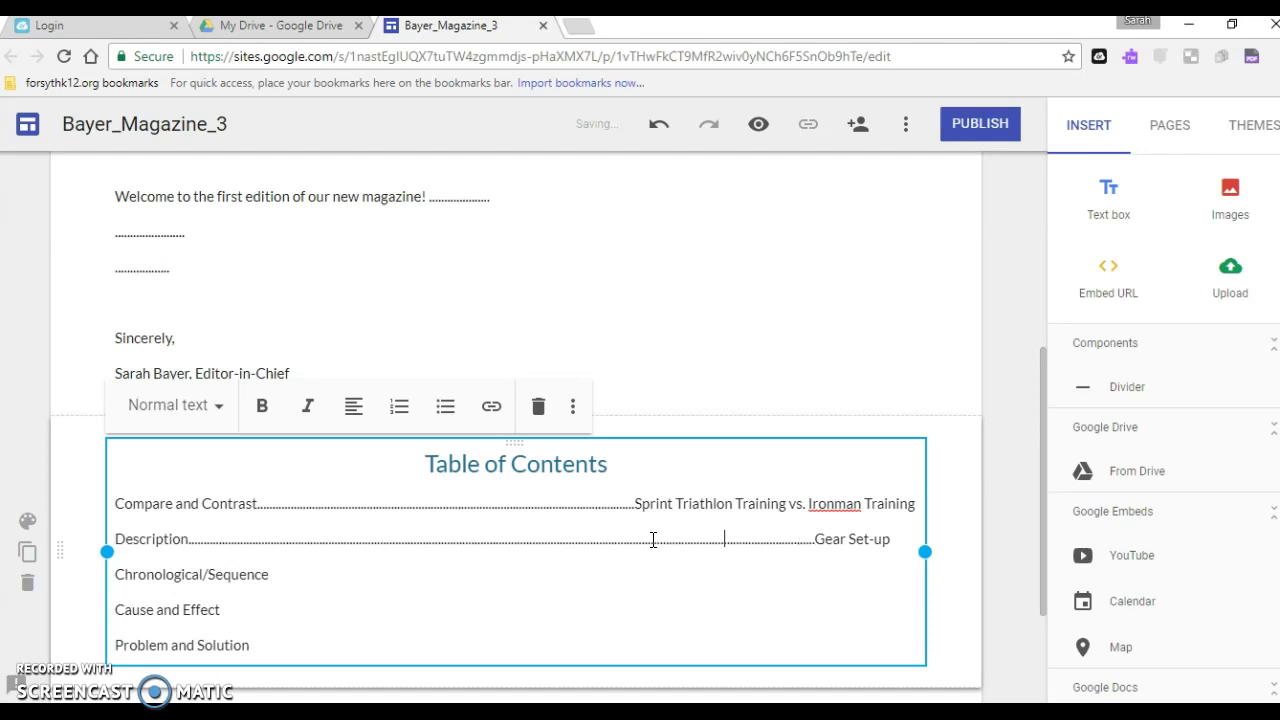
pyautogui.write('..............')
pyautogui.click(366, 586)
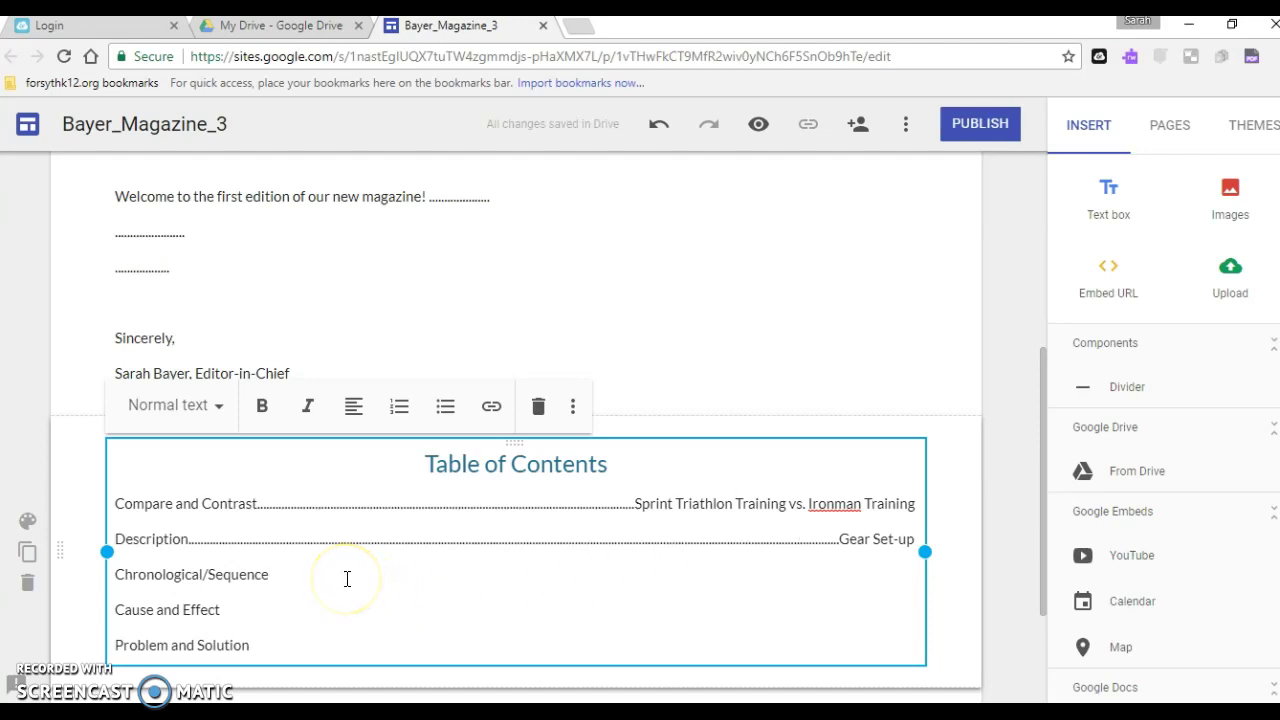
pyautogui.write('.......................................................')
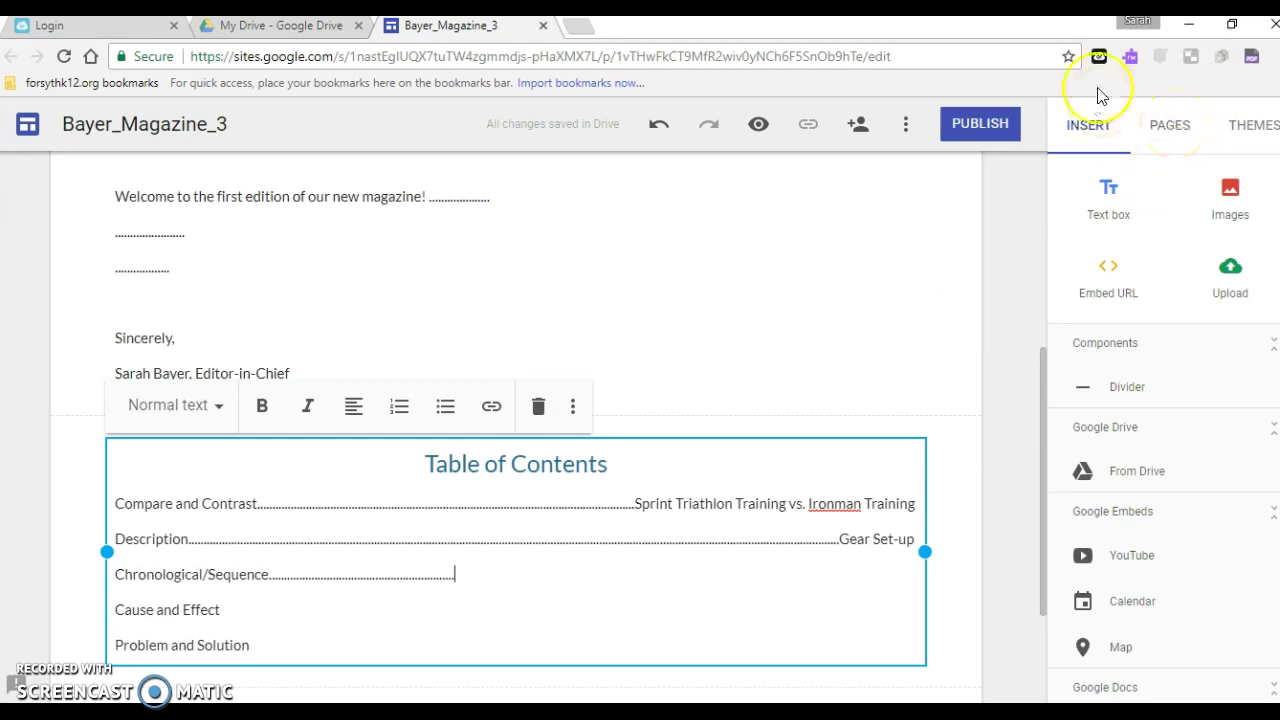
# Add Training and Gear Set-up pages from the Pages panel
pyautogui.click(1174, 138)
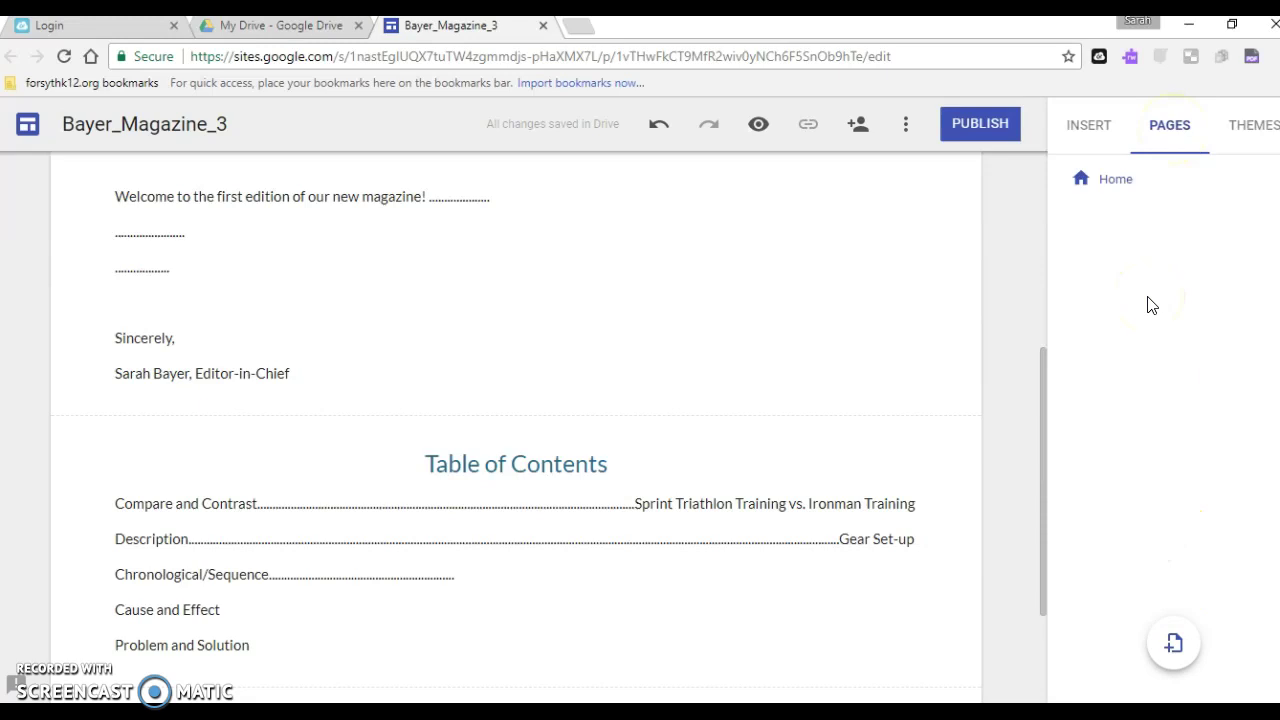
pyautogui.click(1172, 650)
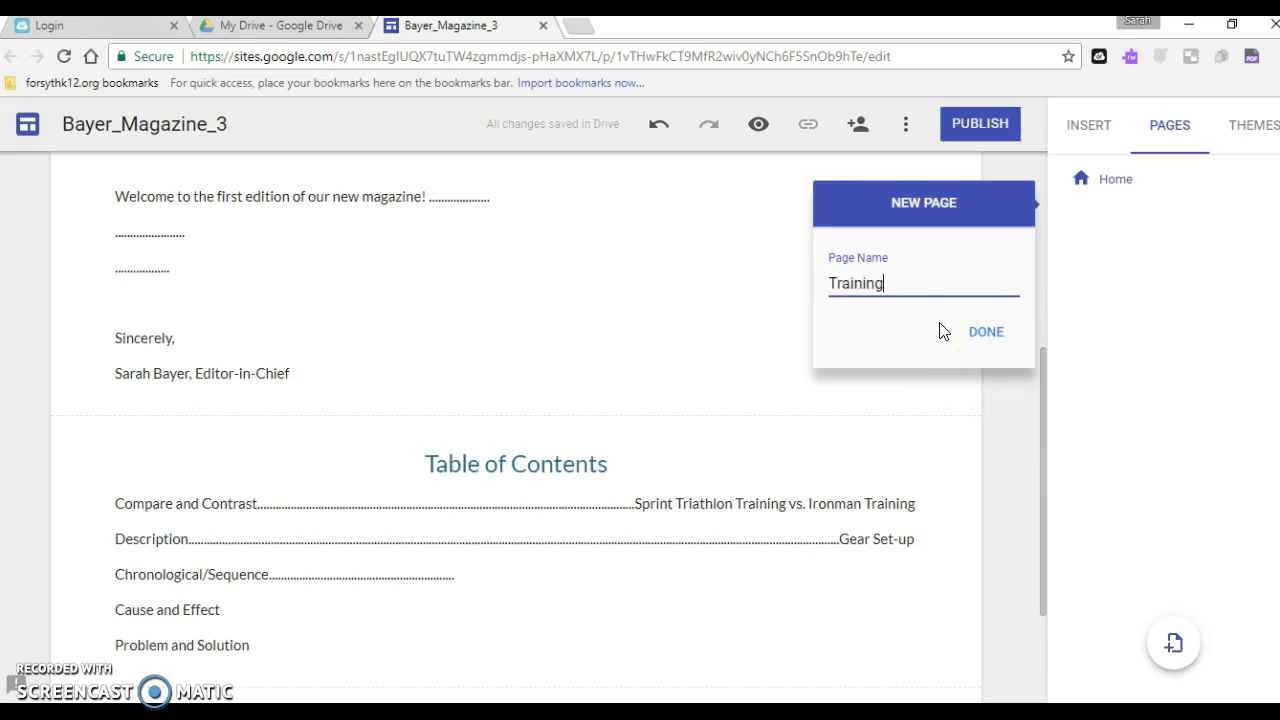
pyautogui.moveTo(720, 478)
pyautogui.mouseDown()
pyautogui.moveTo(686, 512)
pyautogui.moveTo(629, 508)
pyautogui.moveTo(737, 500)
pyautogui.mouseUp()
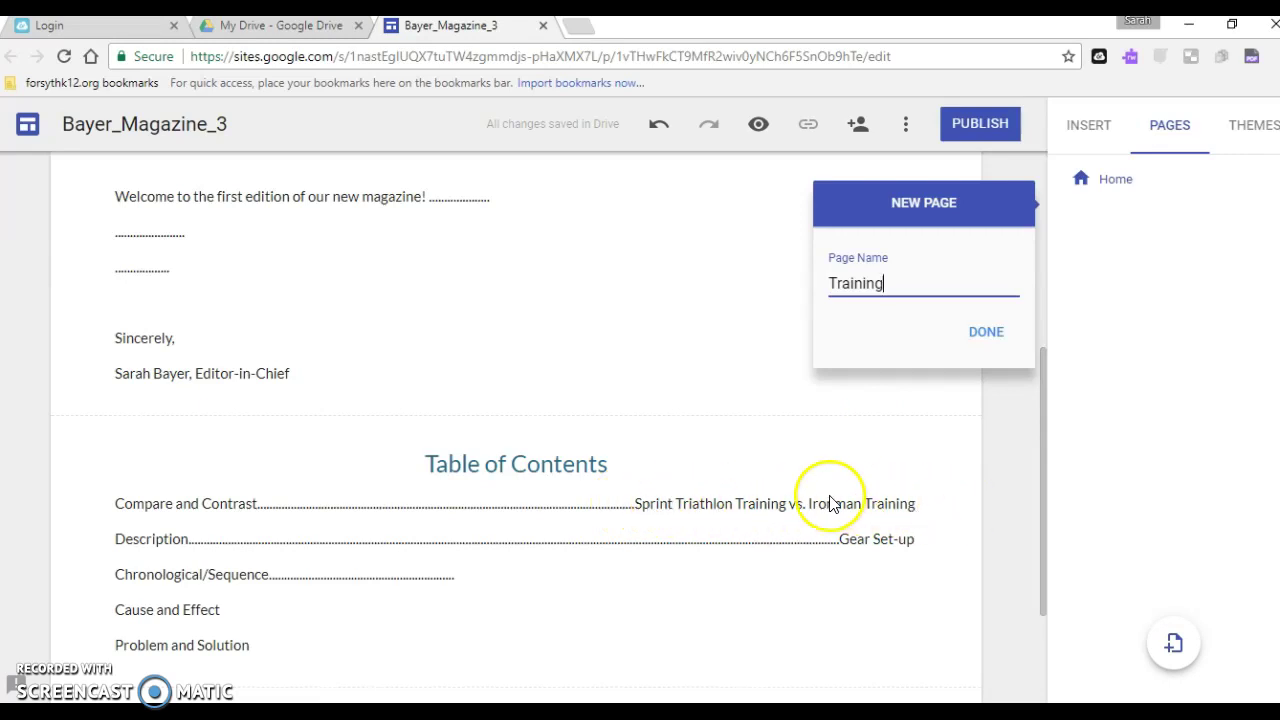
pyautogui.click(986, 335)
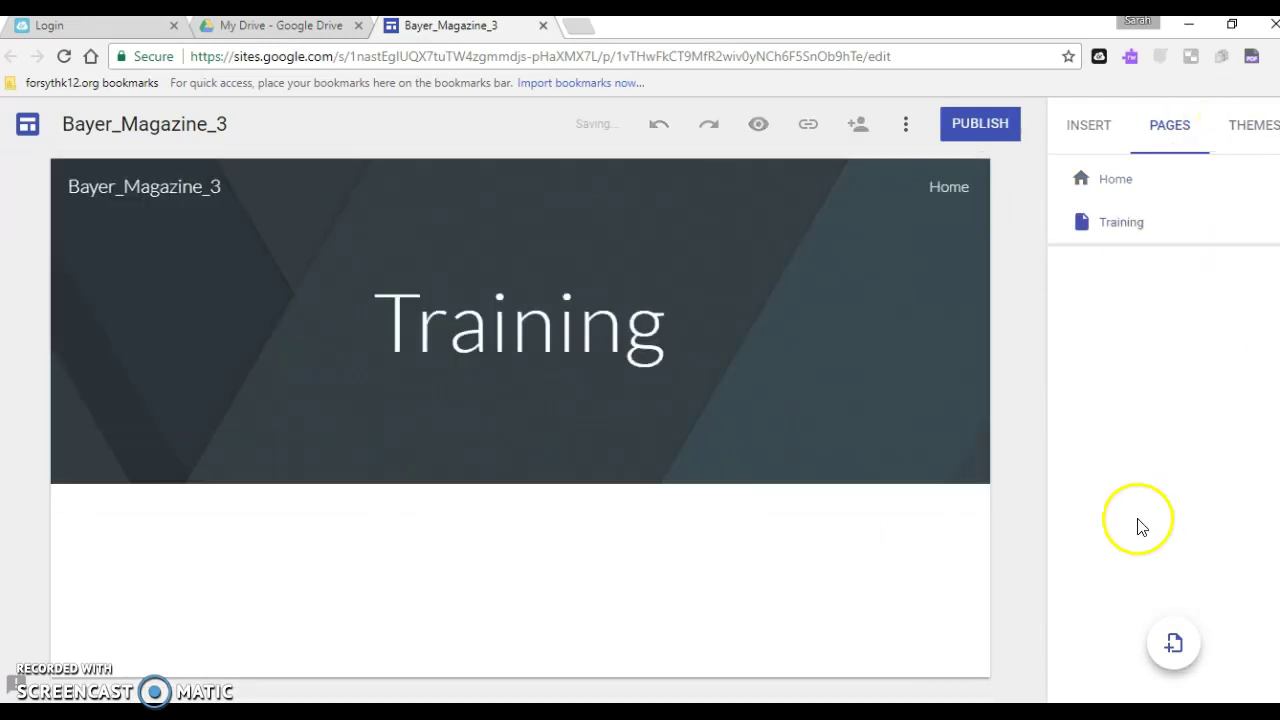
pyautogui.click(1174, 643)
pyautogui.write('Gear')
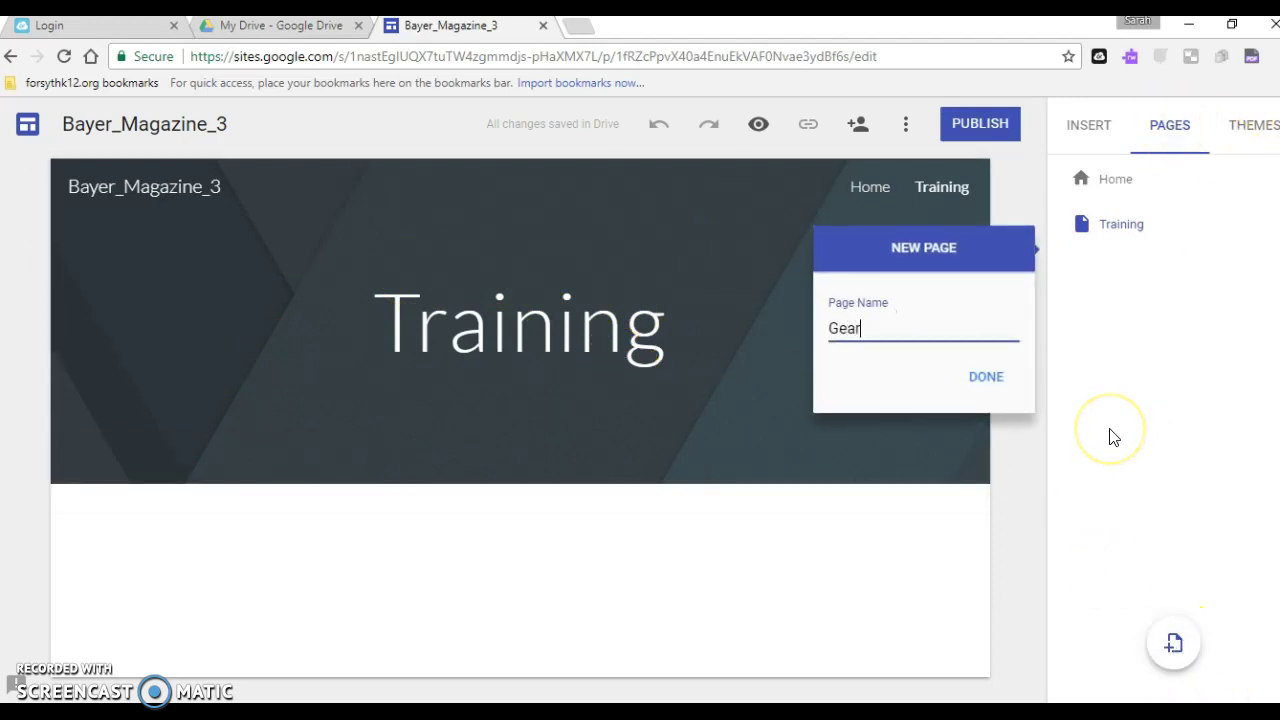
pyautogui.write(' Set-up')
pyautogui.click(986, 377)
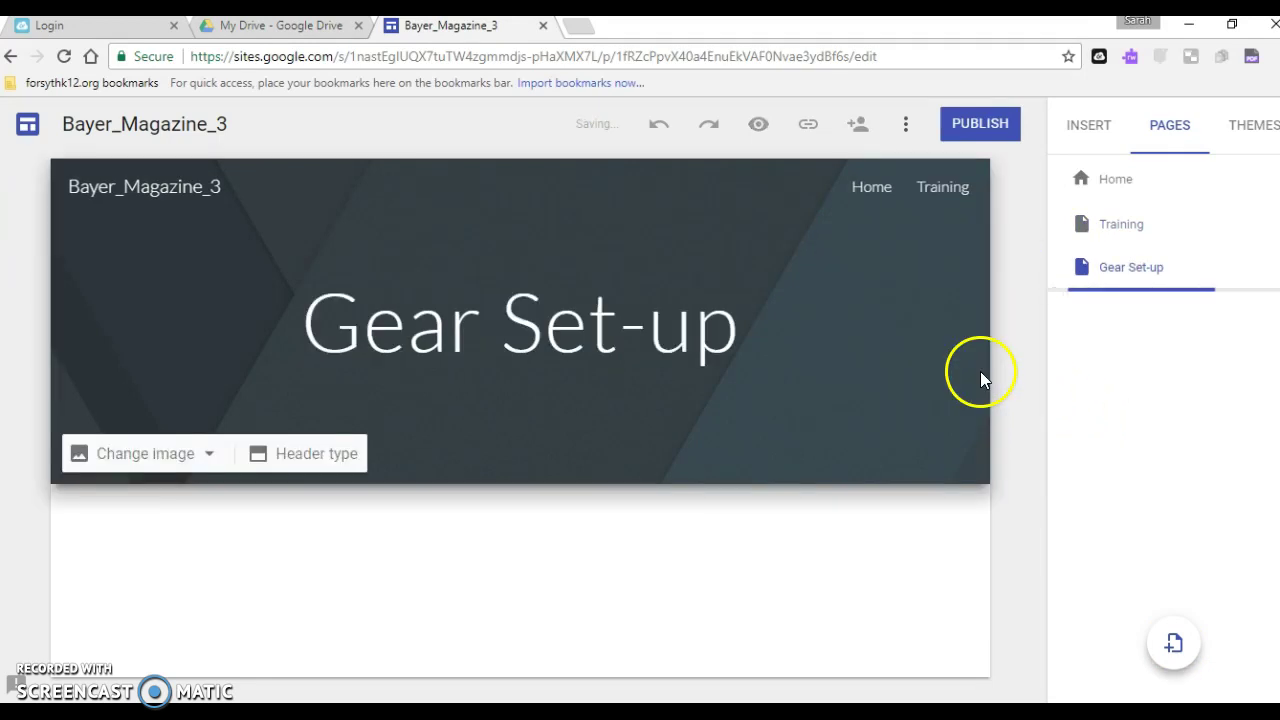
# Add Race Nutrition, Avoiding Injury and Ironman Swim Start pages
pyautogui.click(1172, 645)
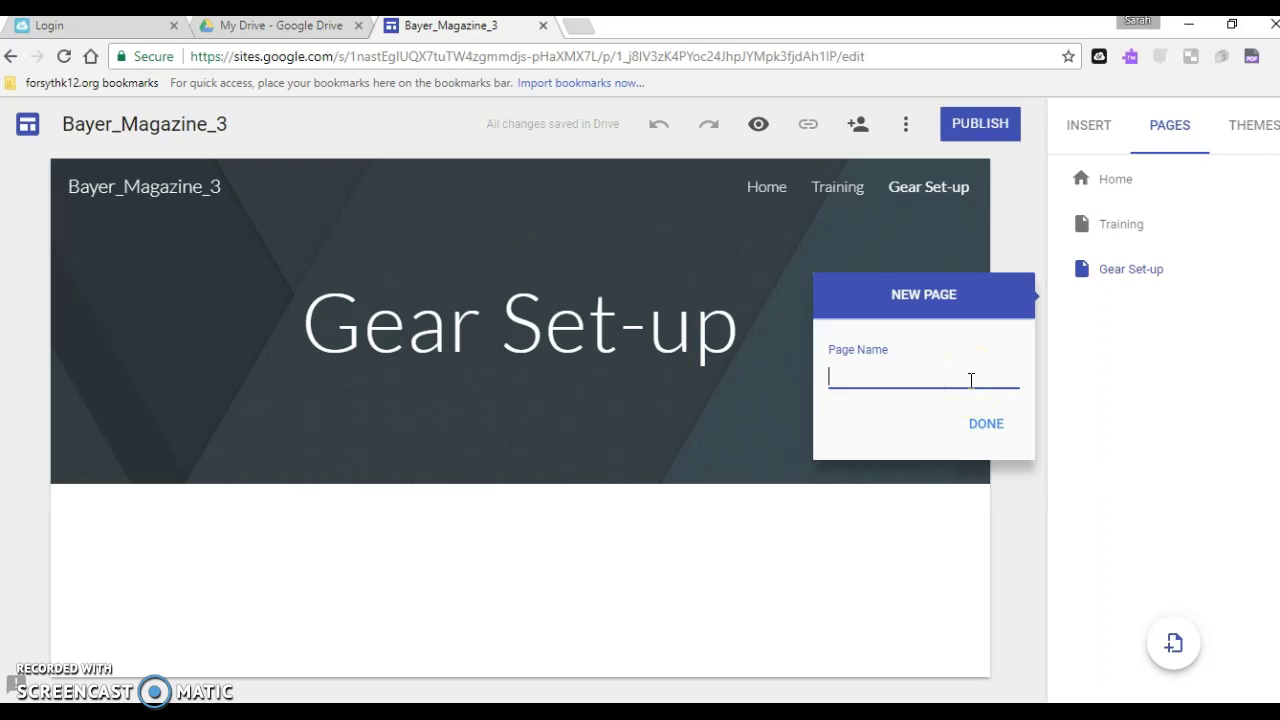
pyautogui.write('Race Nuttio')
pyautogui.press('BackSpace')
pyautogui.press('BackSpace')
pyautogui.write('ition')
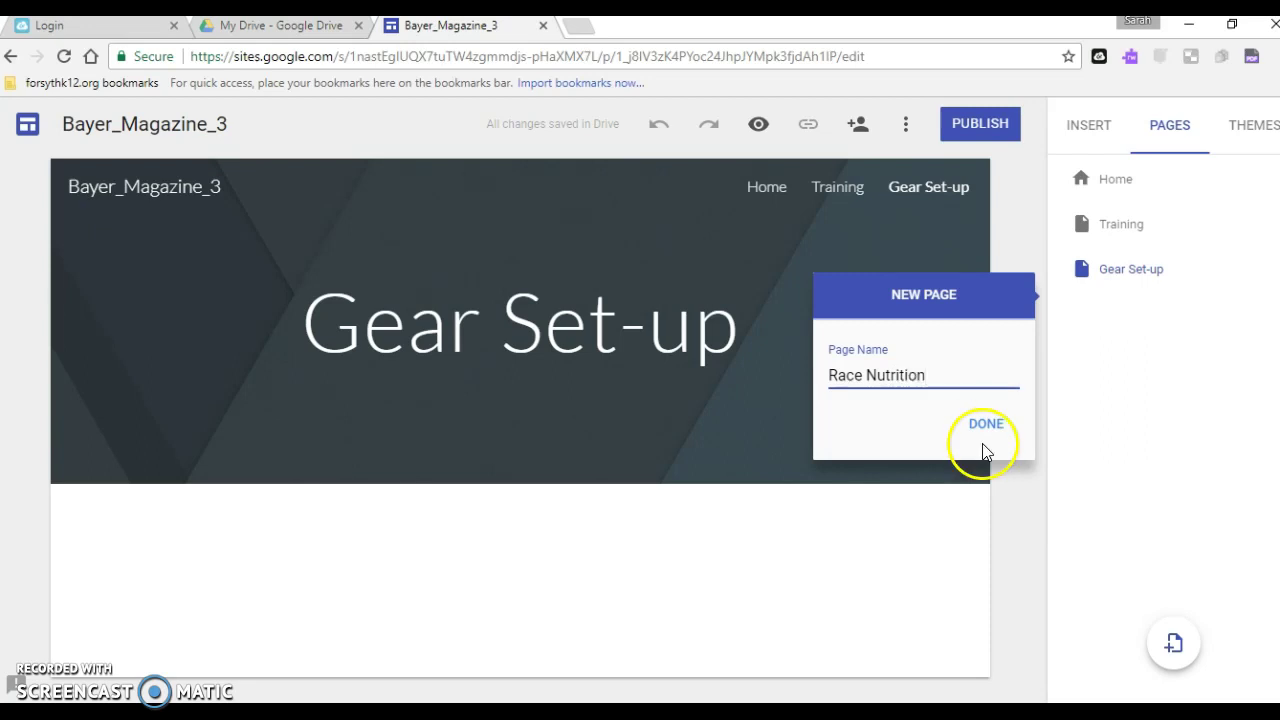
pyautogui.click(988, 428)
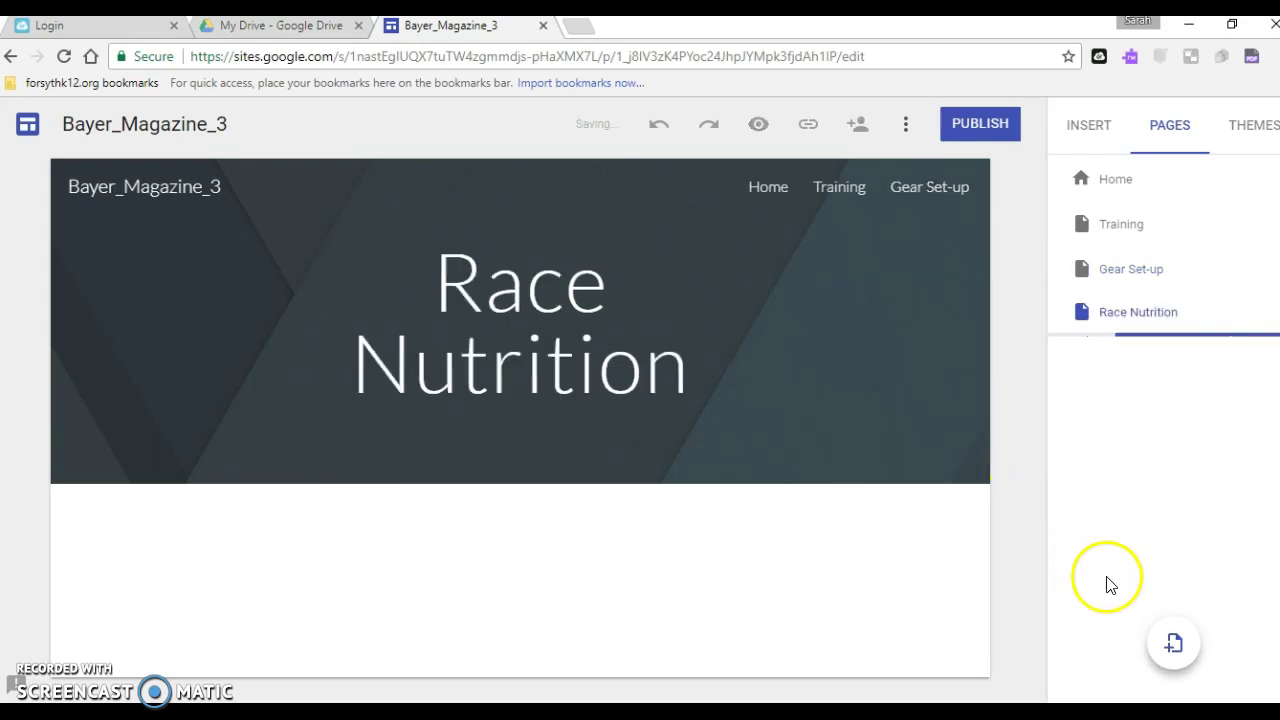
pyautogui.click(1175, 642)
pyautogui.write('Avoiding Injury')
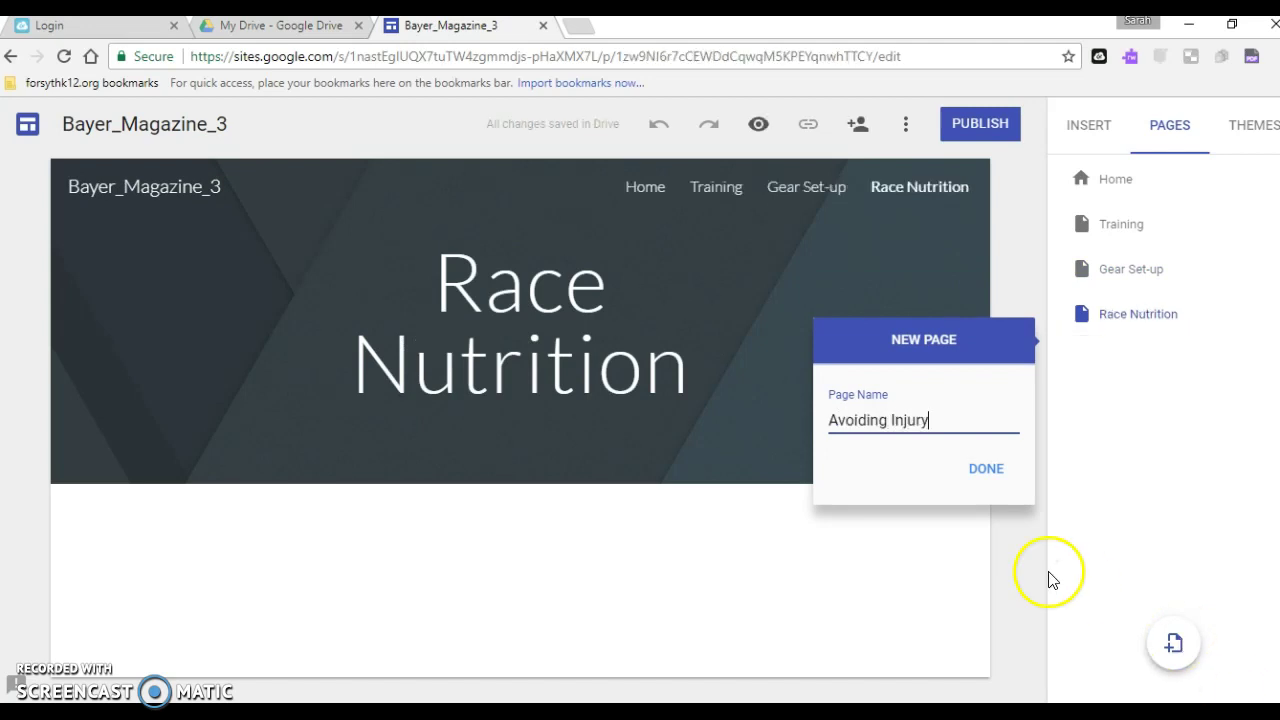
pyautogui.click(986, 468)
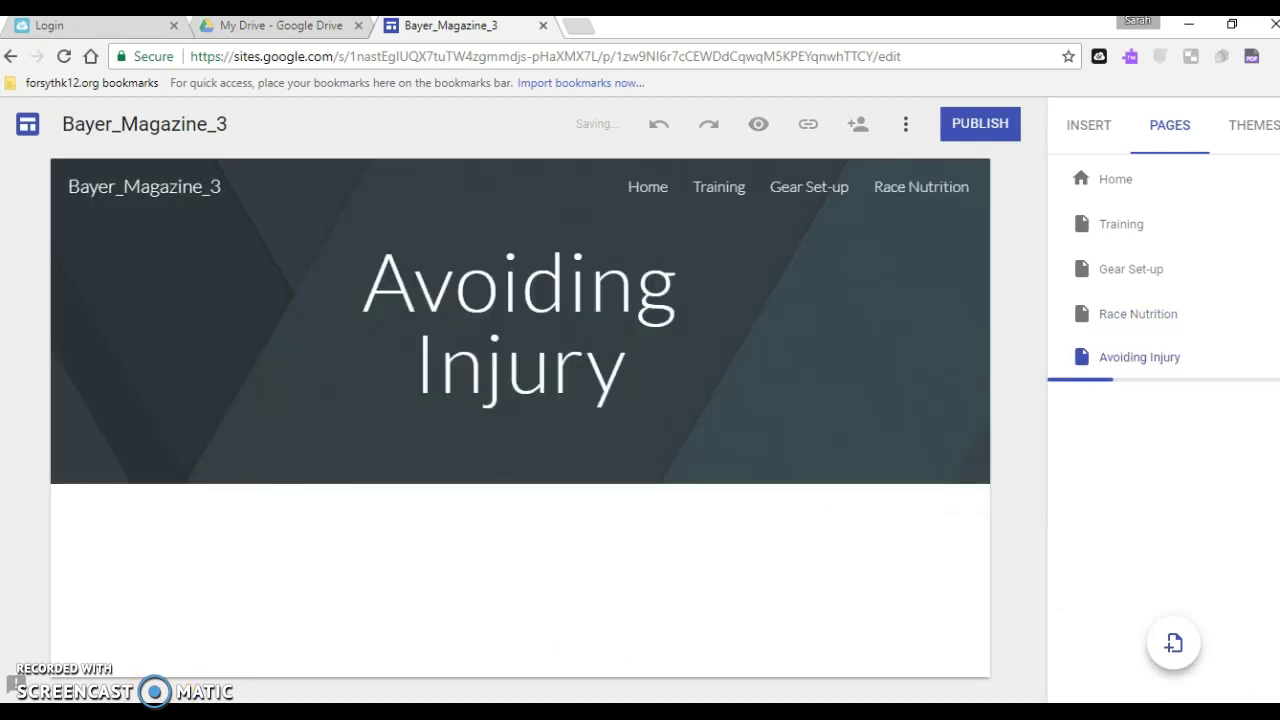
pyautogui.click(1164, 650)
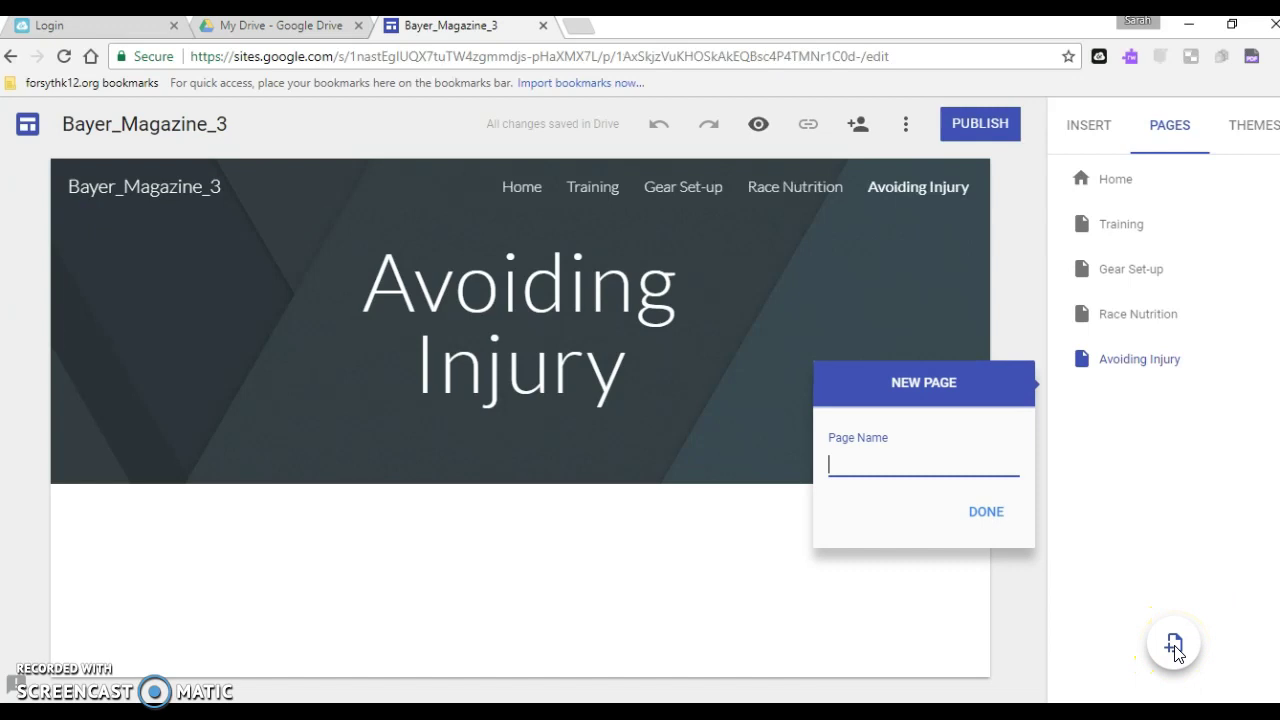
pyautogui.write('Ironman Sw')
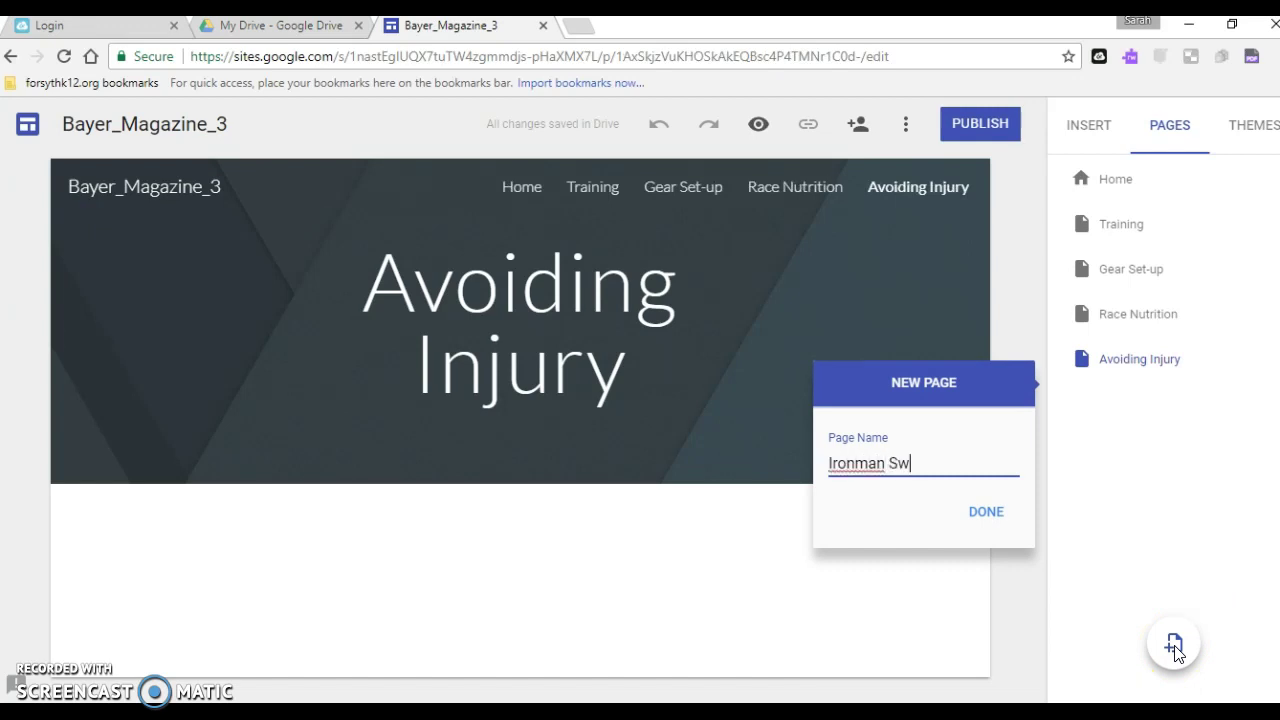
pyautogui.write('im Start')
pyautogui.click(990, 512)
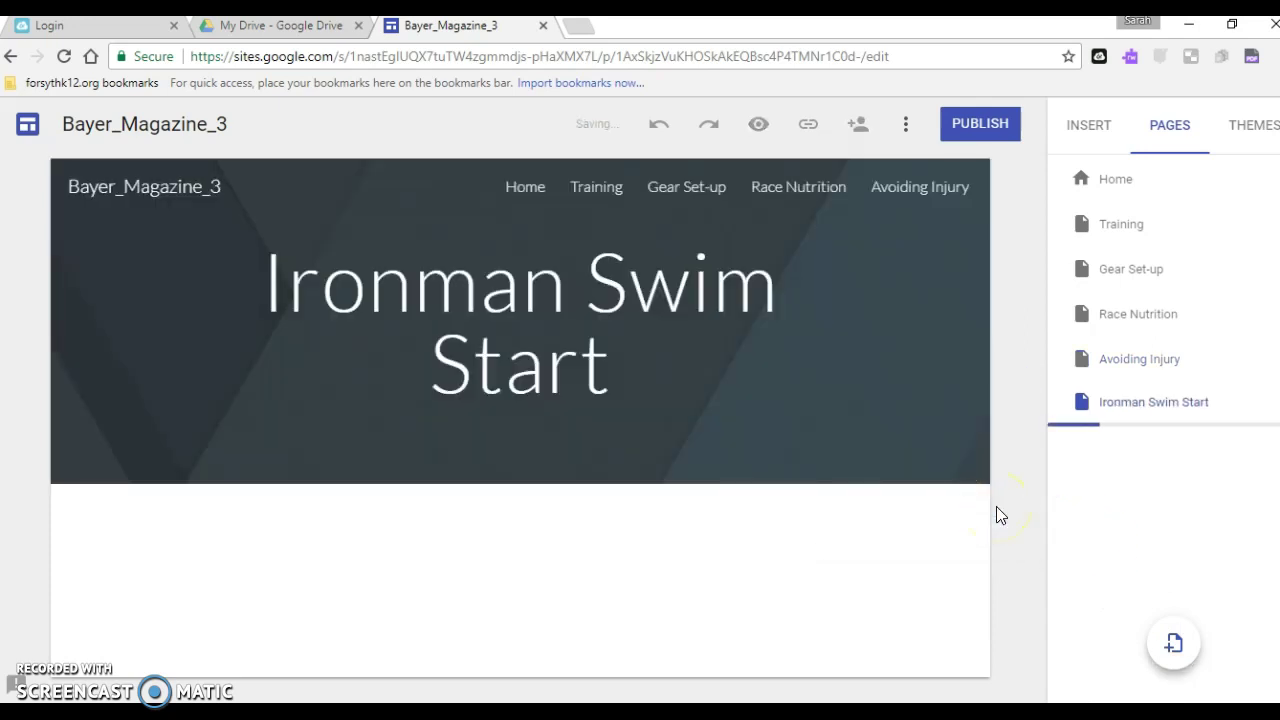
pyautogui.click(714, 488)
# Drag Ironman Swim Start between Gear Set-up and Race Nutrition in the page list
pyautogui.click(722, 448)
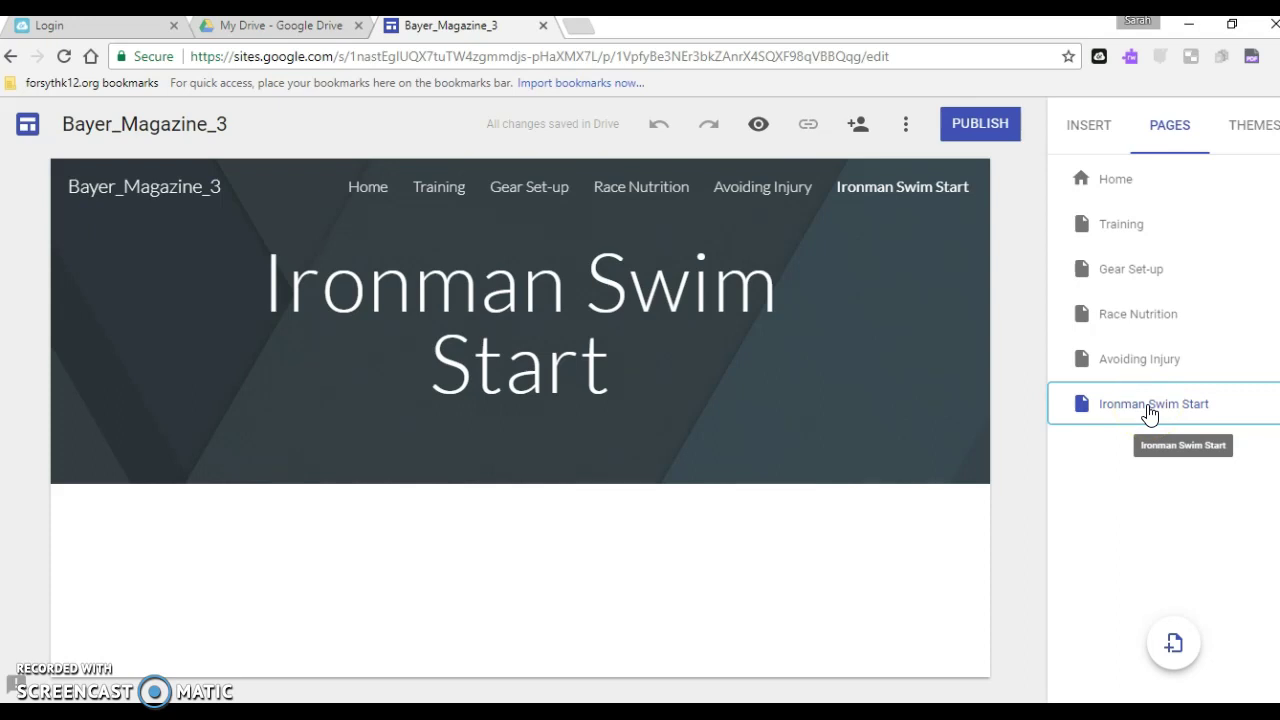
pyautogui.moveTo(1150, 412); pyautogui.dragTo(1134, 309)
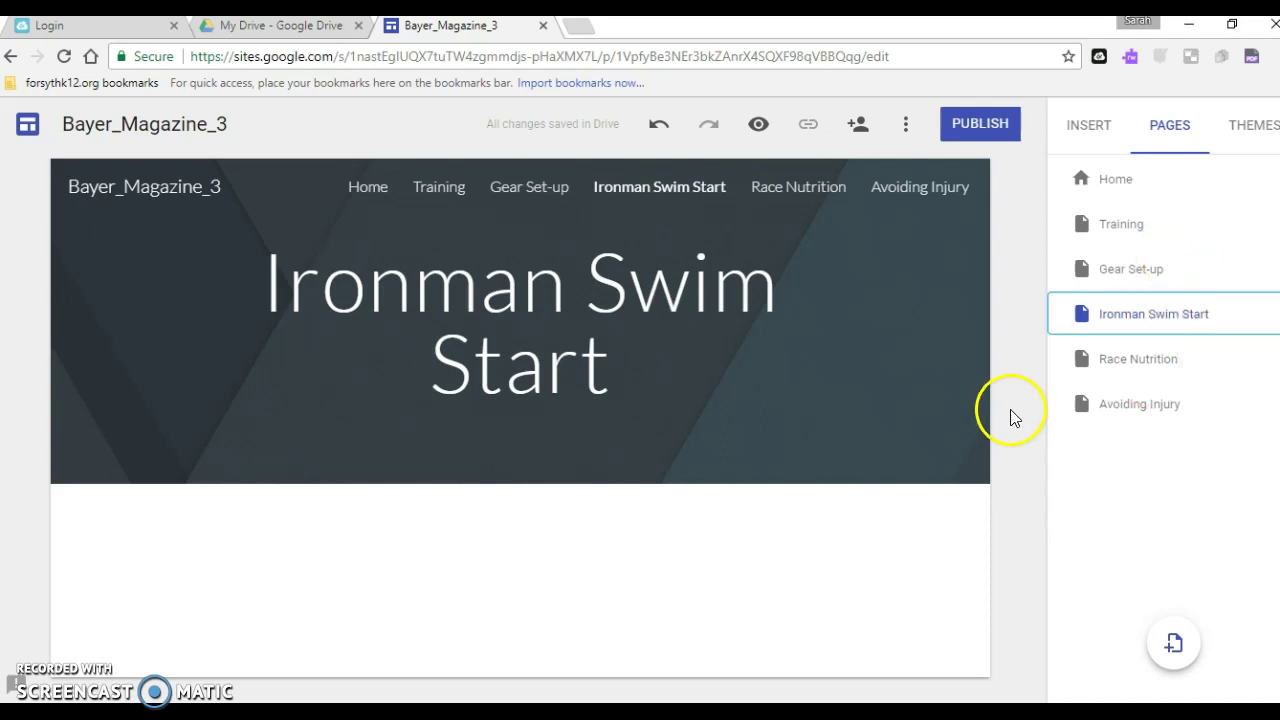
# Open the Simple theme and try pink and teal before settling on purple
pyautogui.click(1252, 133)
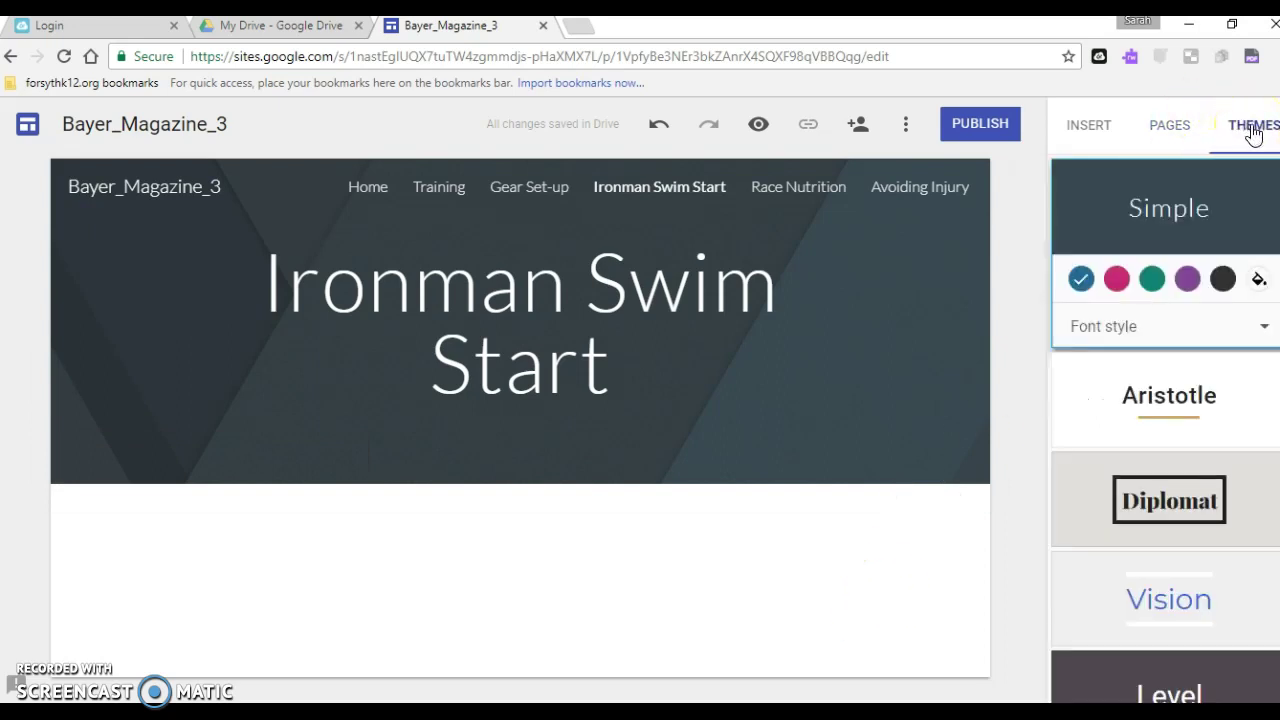
pyautogui.click(1130, 210)
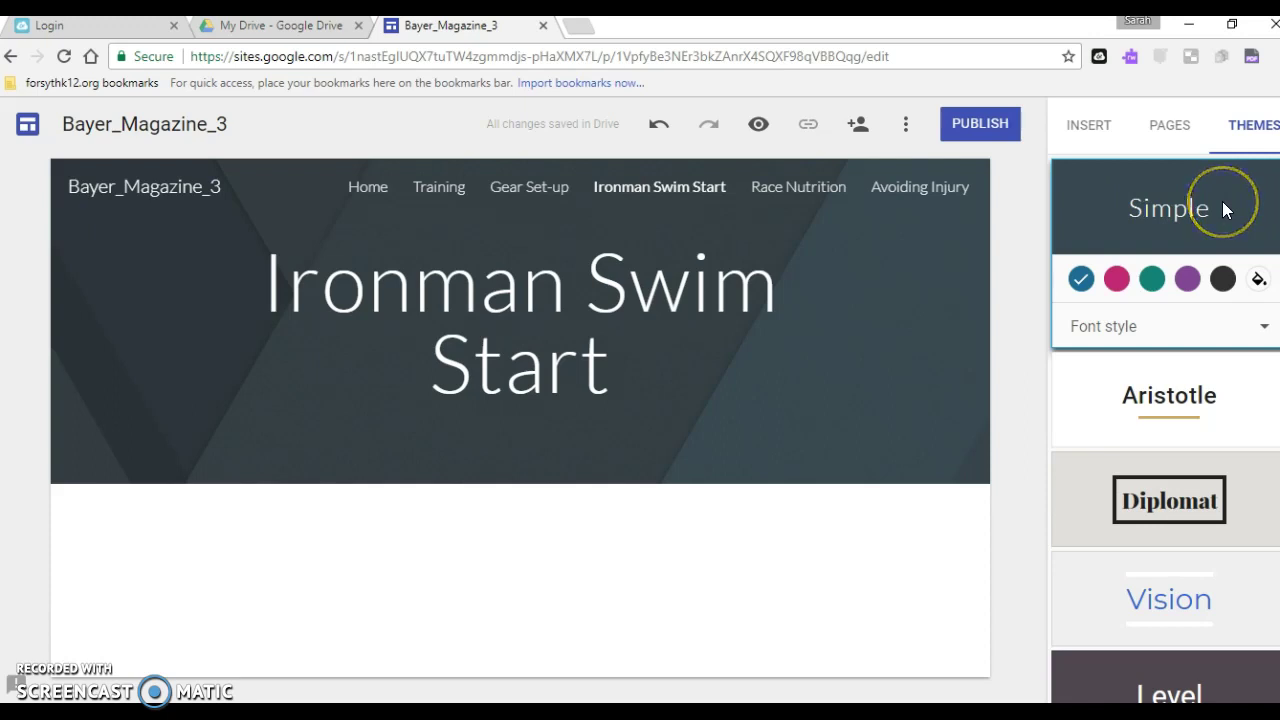
pyautogui.click(1117, 280)
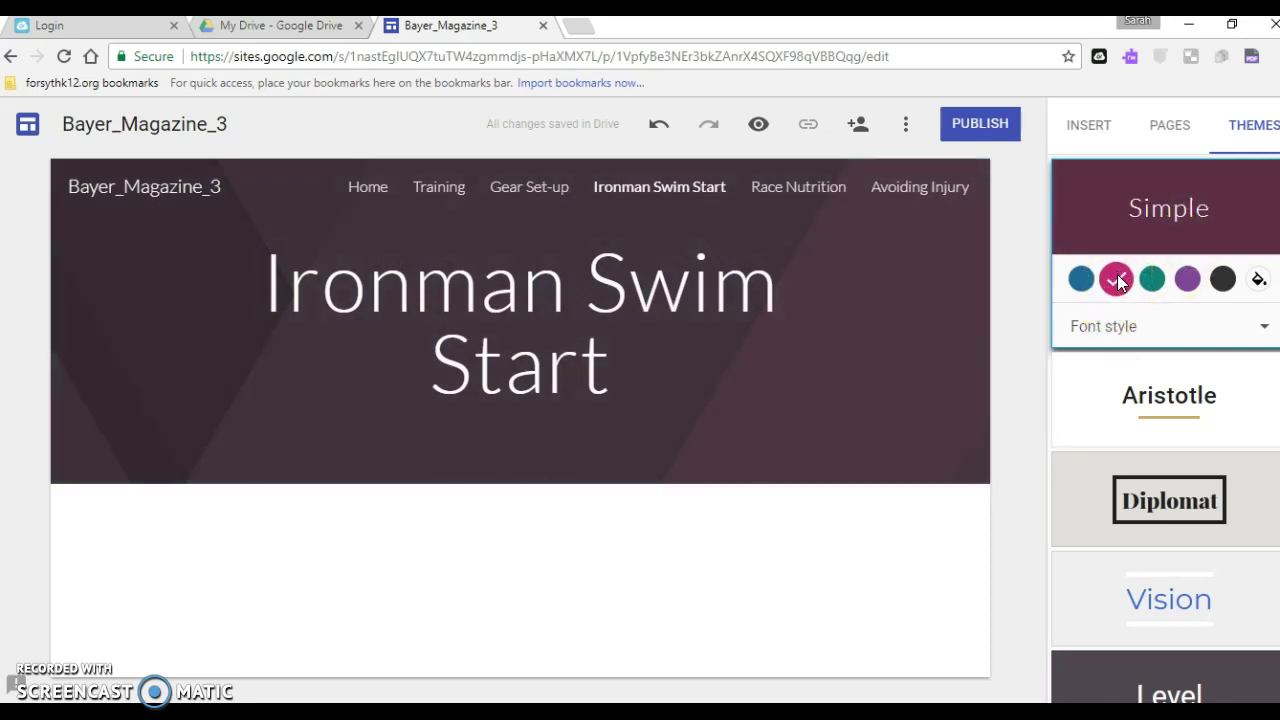
pyautogui.click(1152, 281)
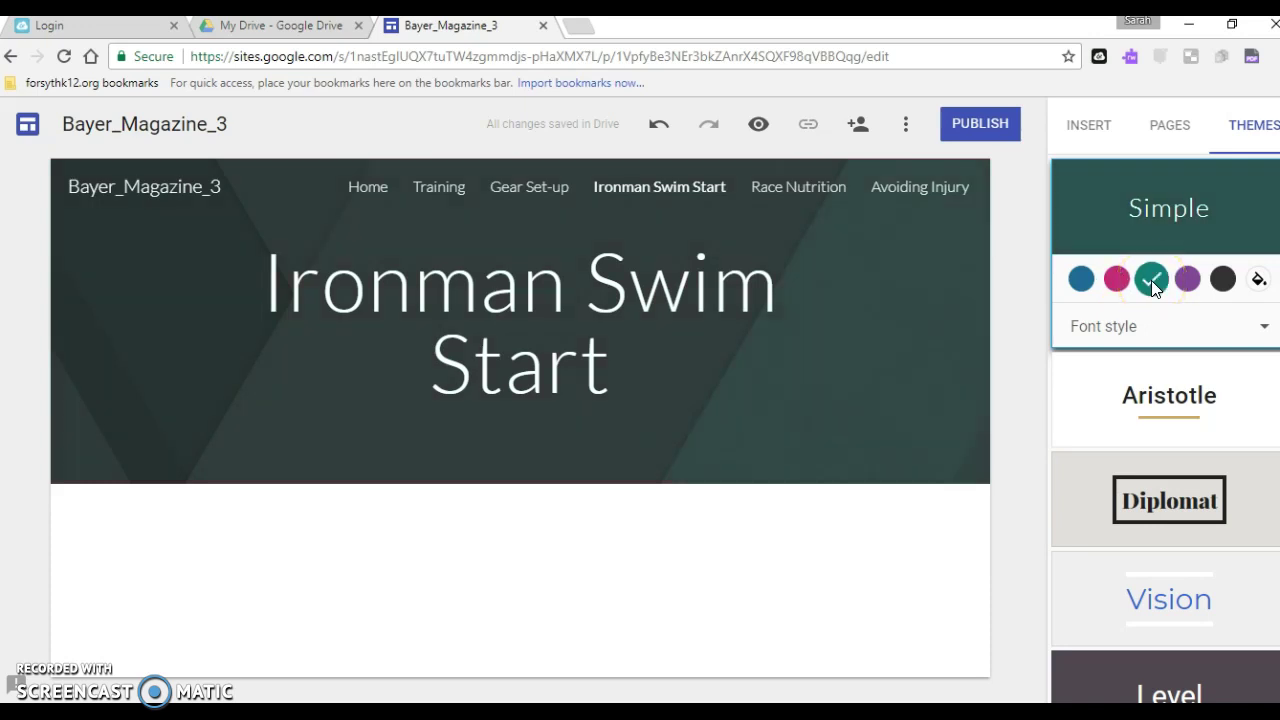
pyautogui.click(1187, 279)
# Check the custom colour picker, then set the theme font style to Classic
pyautogui.click(1262, 330)
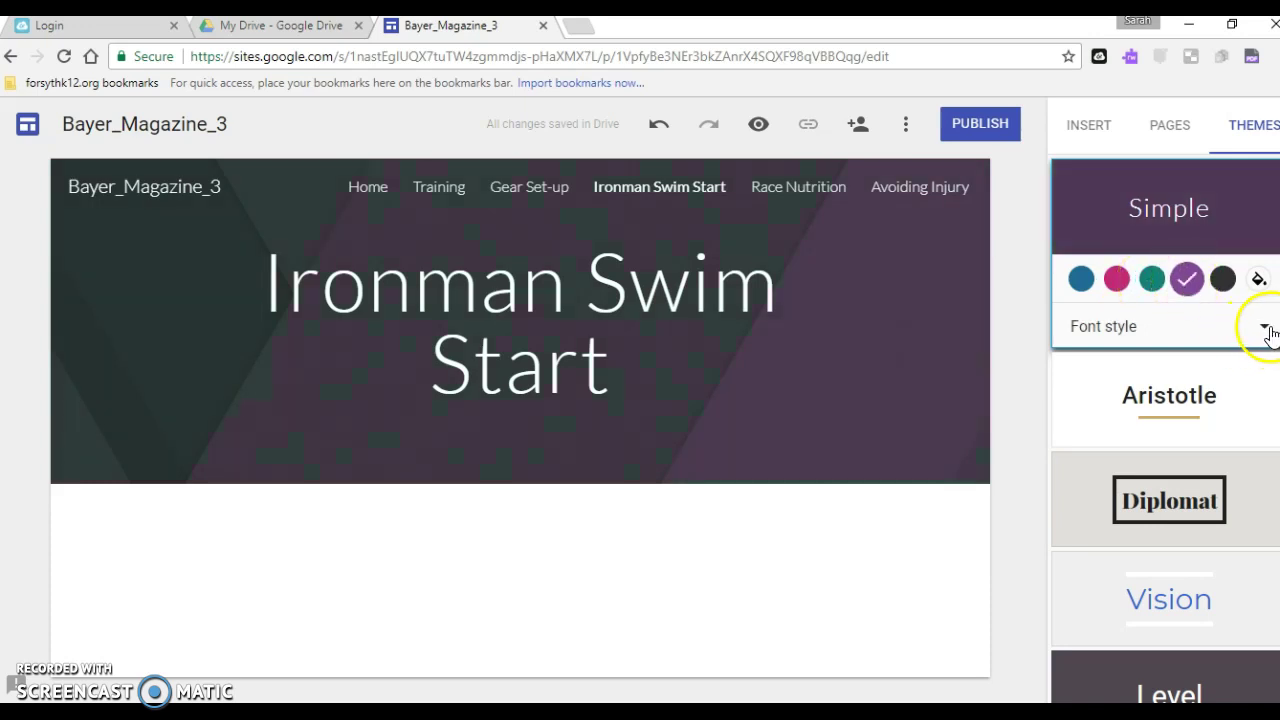
pyautogui.click(1259, 281)
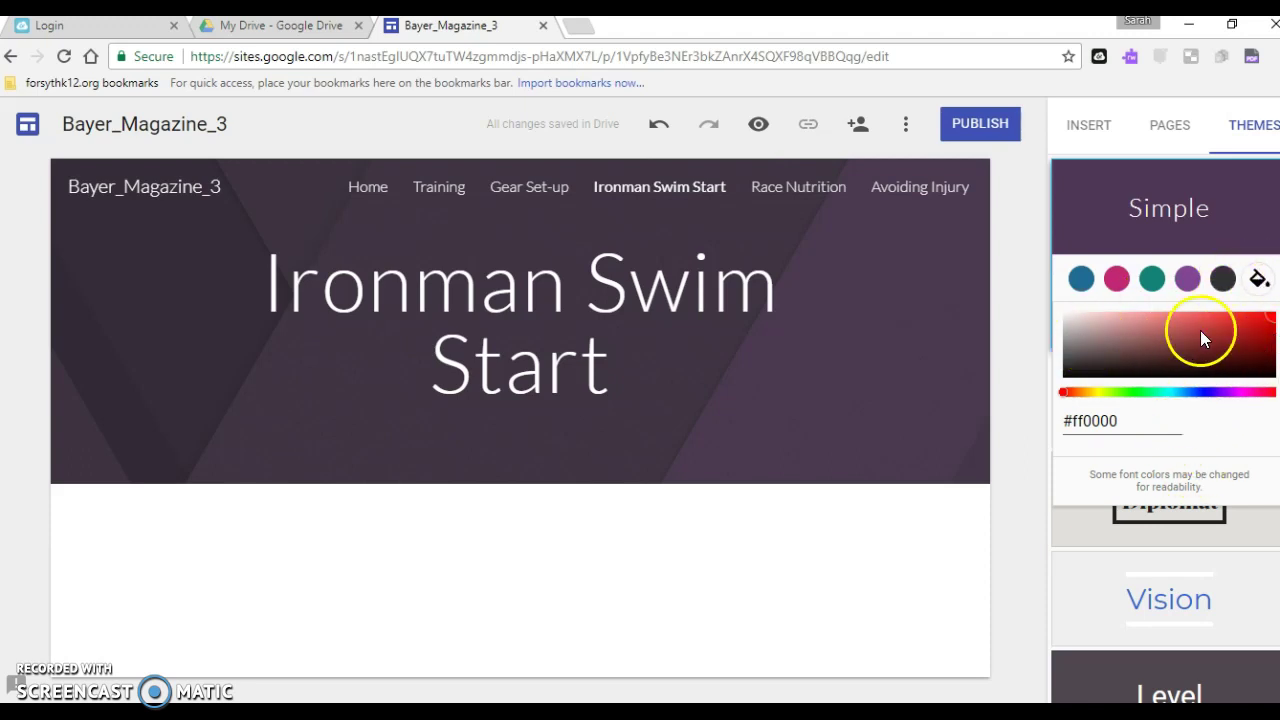
pyautogui.click(1137, 243)
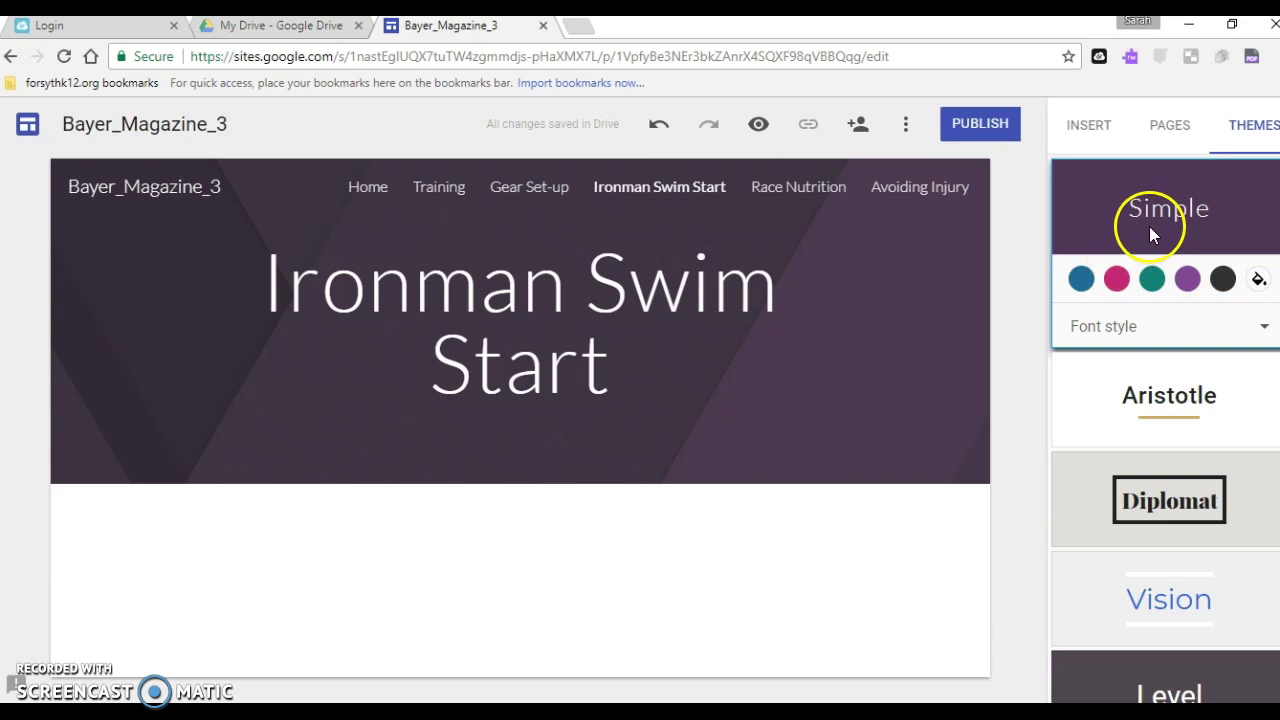
pyautogui.click(1265, 336)
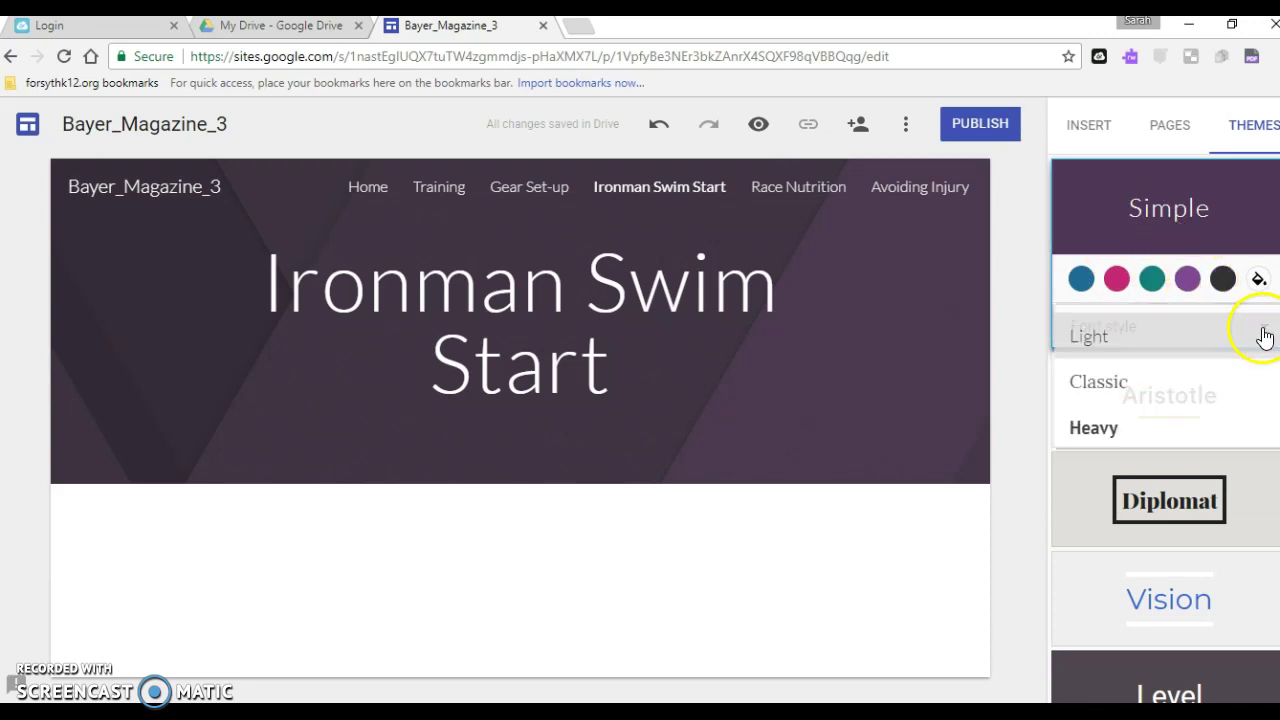
pyautogui.click(1152, 386)
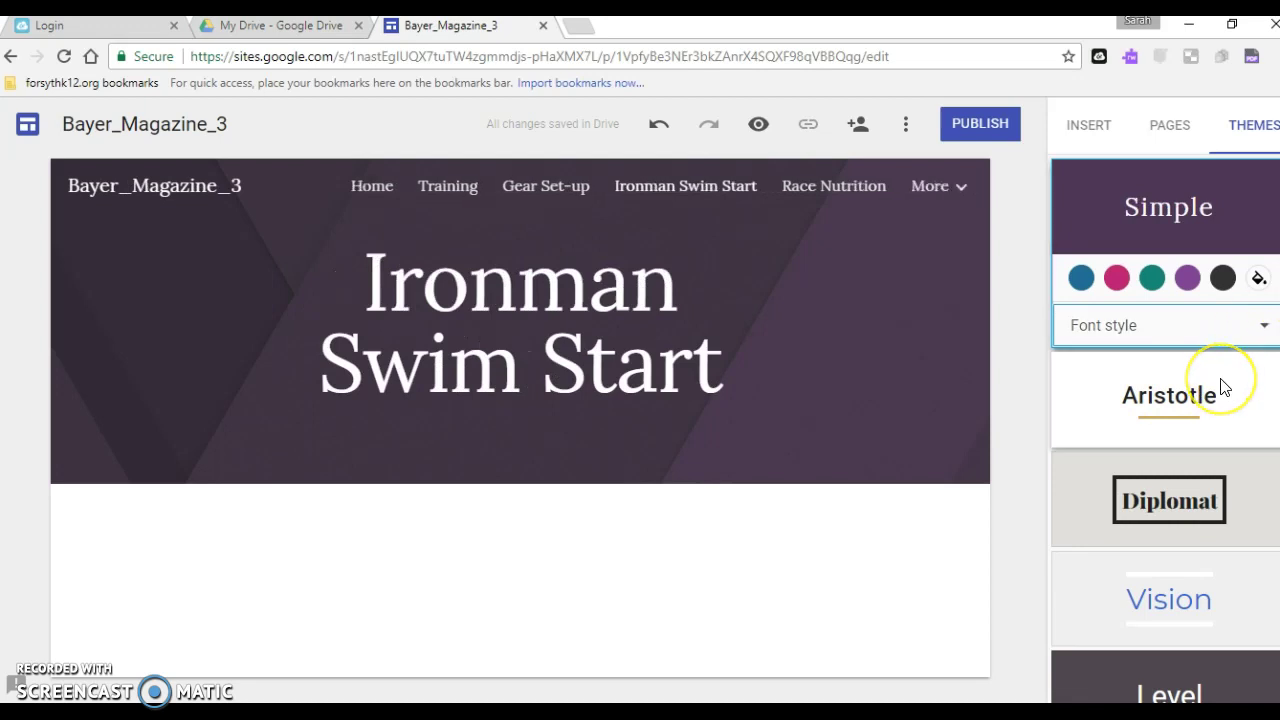
# Preview the Aristotle, Diplomat, Vision, Level and Impression themes, then apply Vision
pyautogui.click(1222, 389)
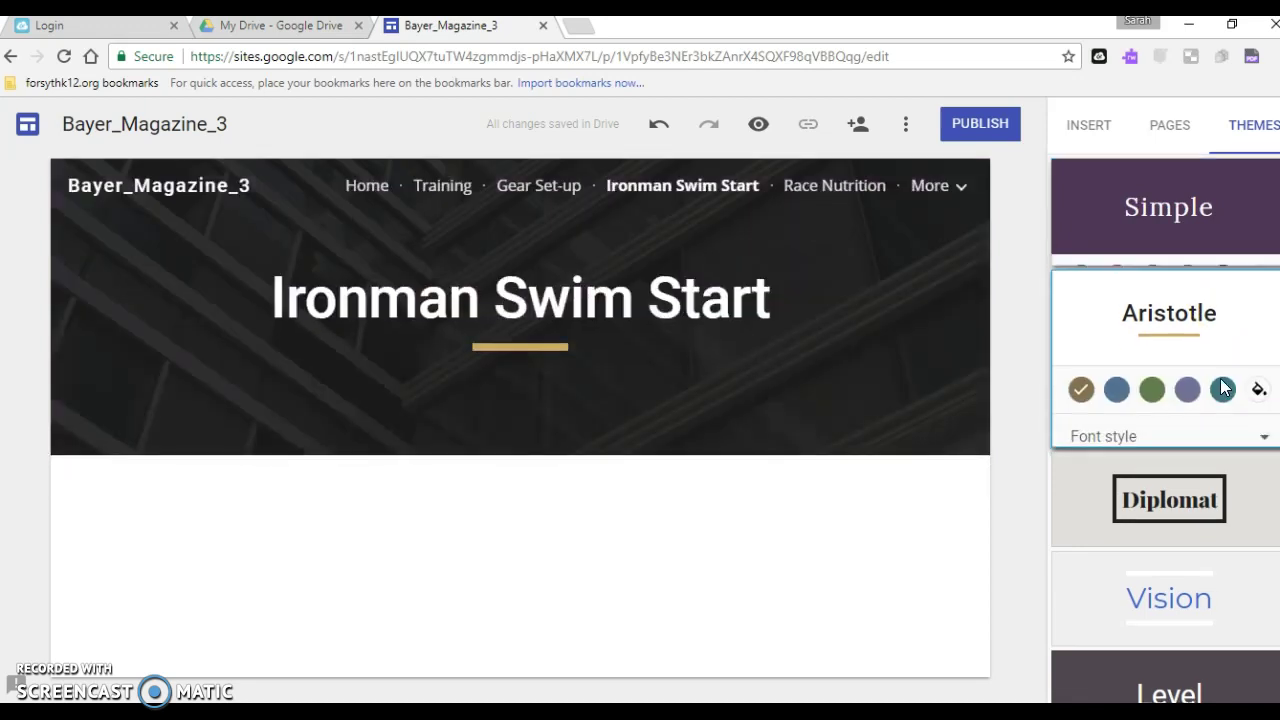
pyautogui.click(1203, 510)
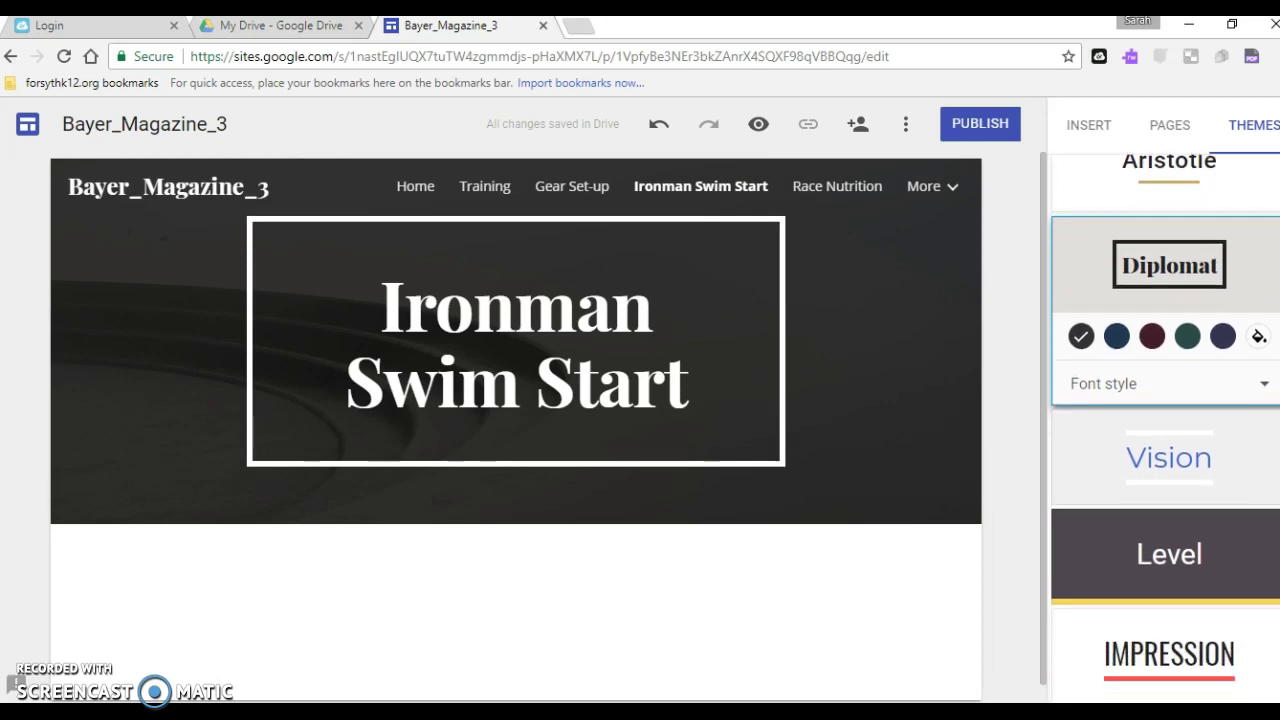
pyautogui.click(1158, 486)
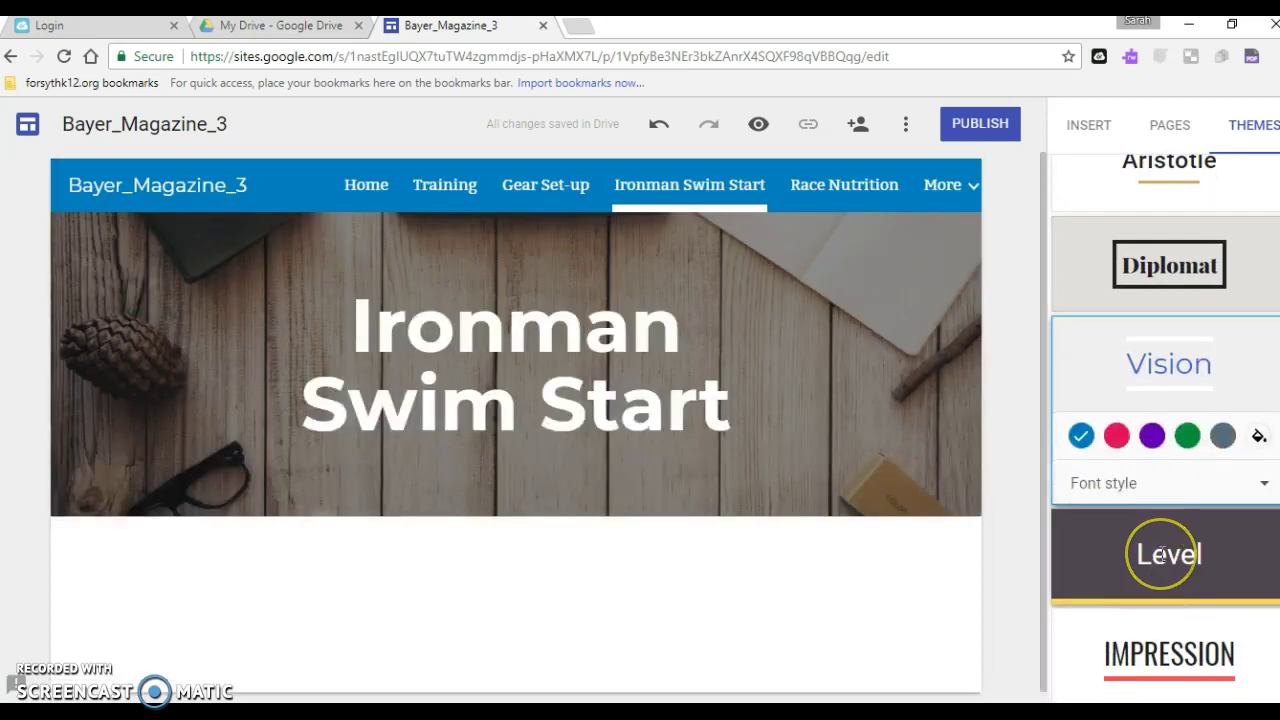
pyautogui.click(1163, 555)
pyautogui.click(1166, 648)
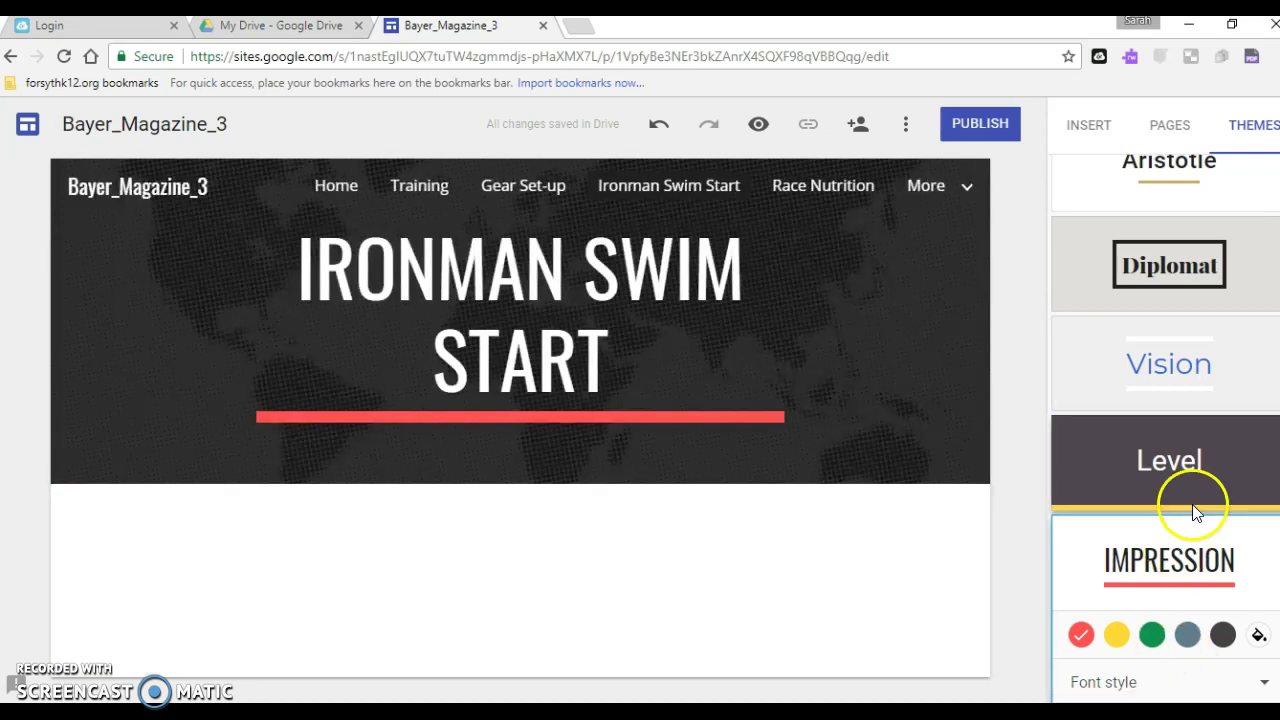
pyautogui.click(1200, 373)
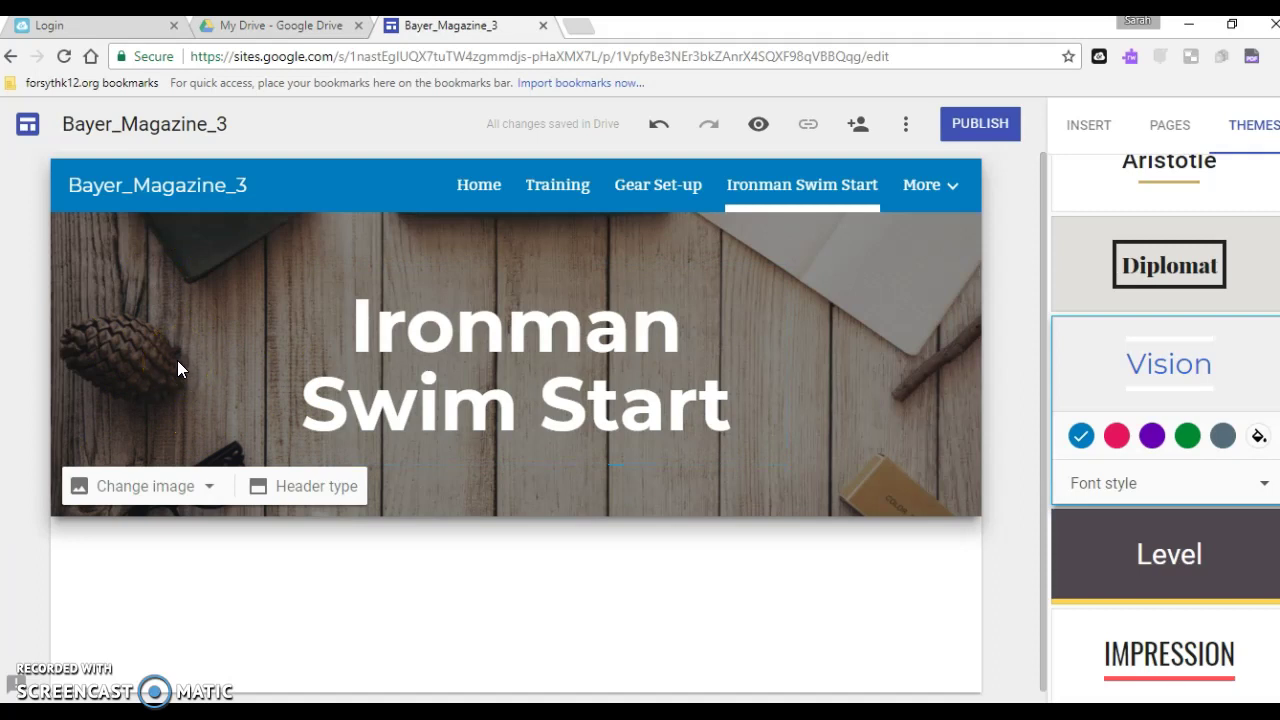
# Replace the Ironman Swim Start header image with the gallery's beach-and-surf photo
pyautogui.click(208, 489)
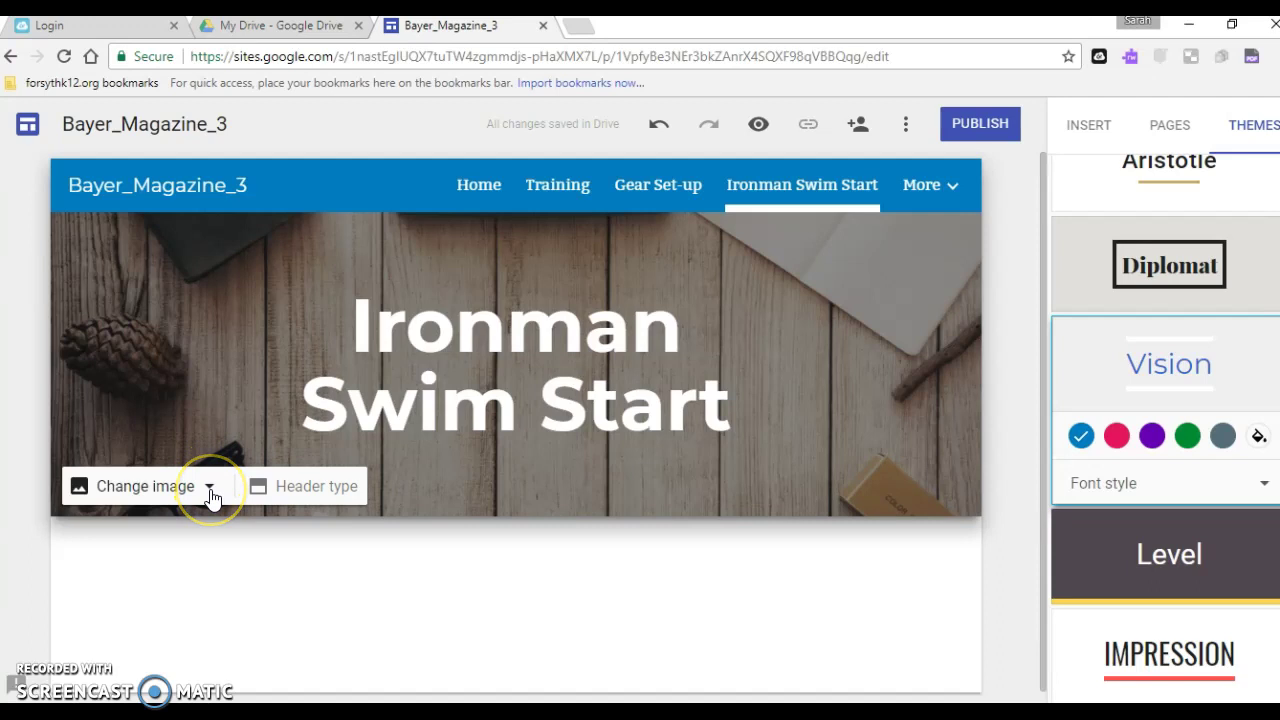
pyautogui.click(210, 490)
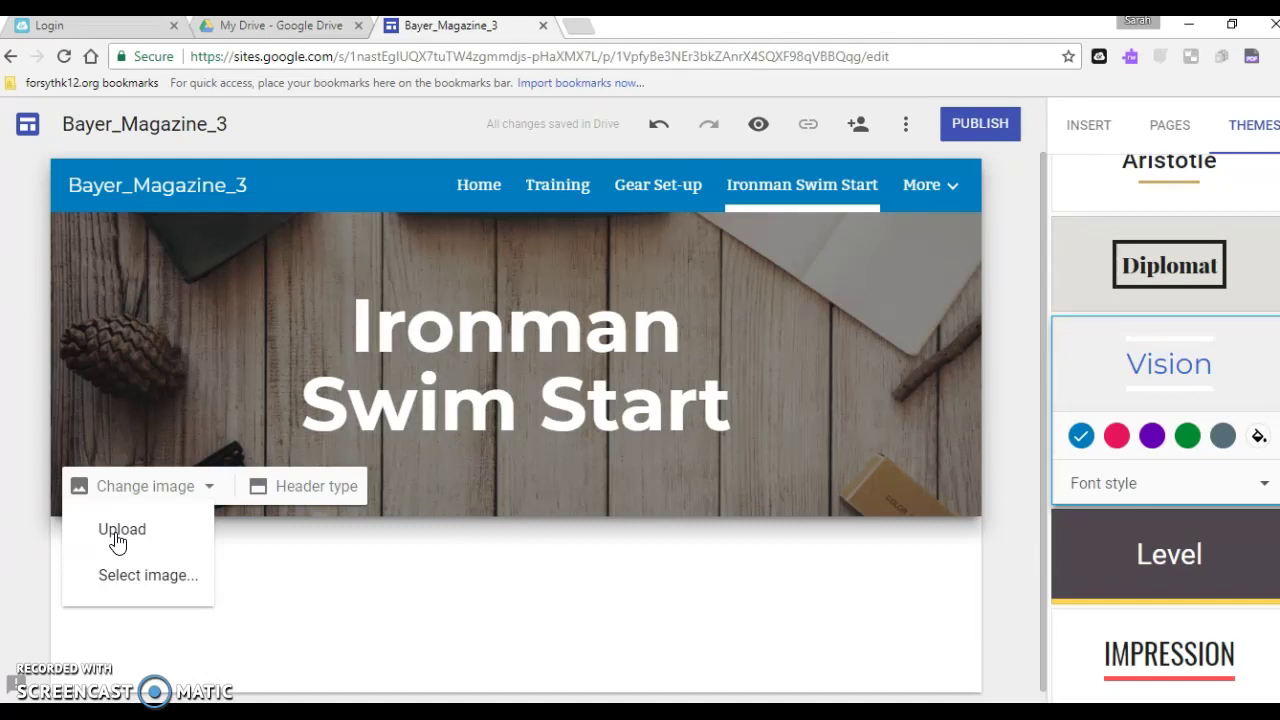
pyautogui.click(133, 576)
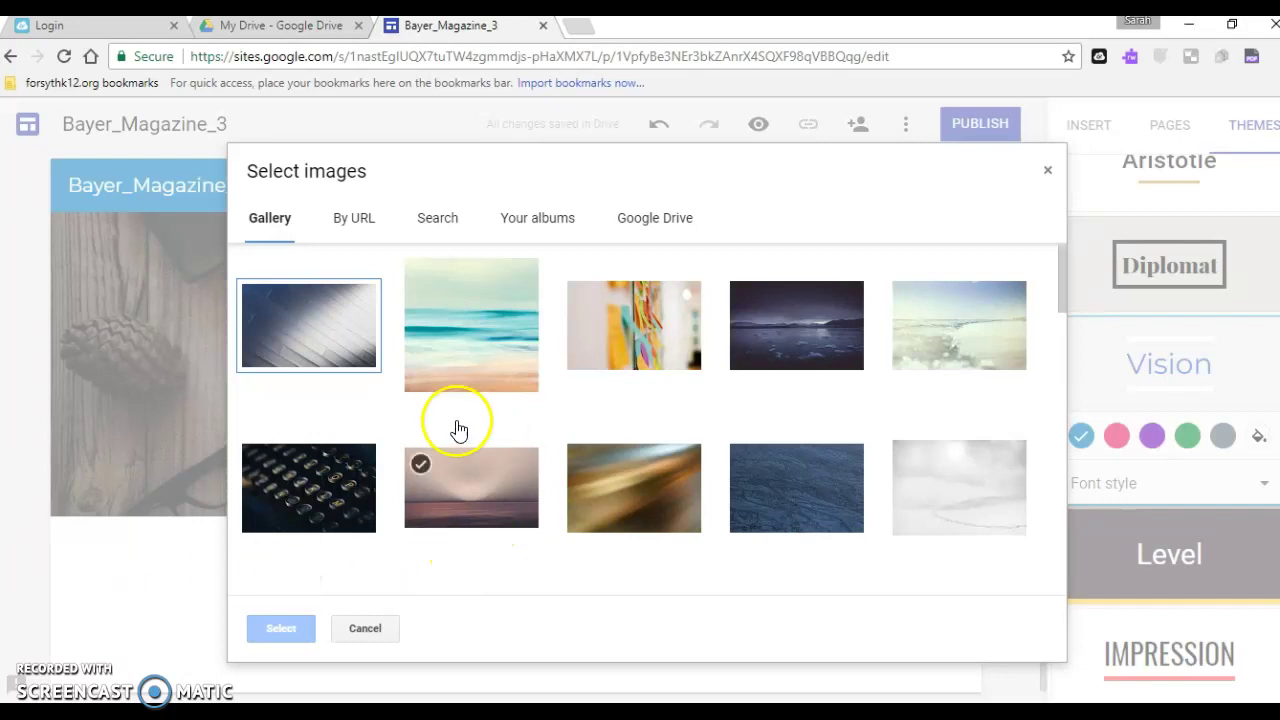
pyautogui.click(985, 333)
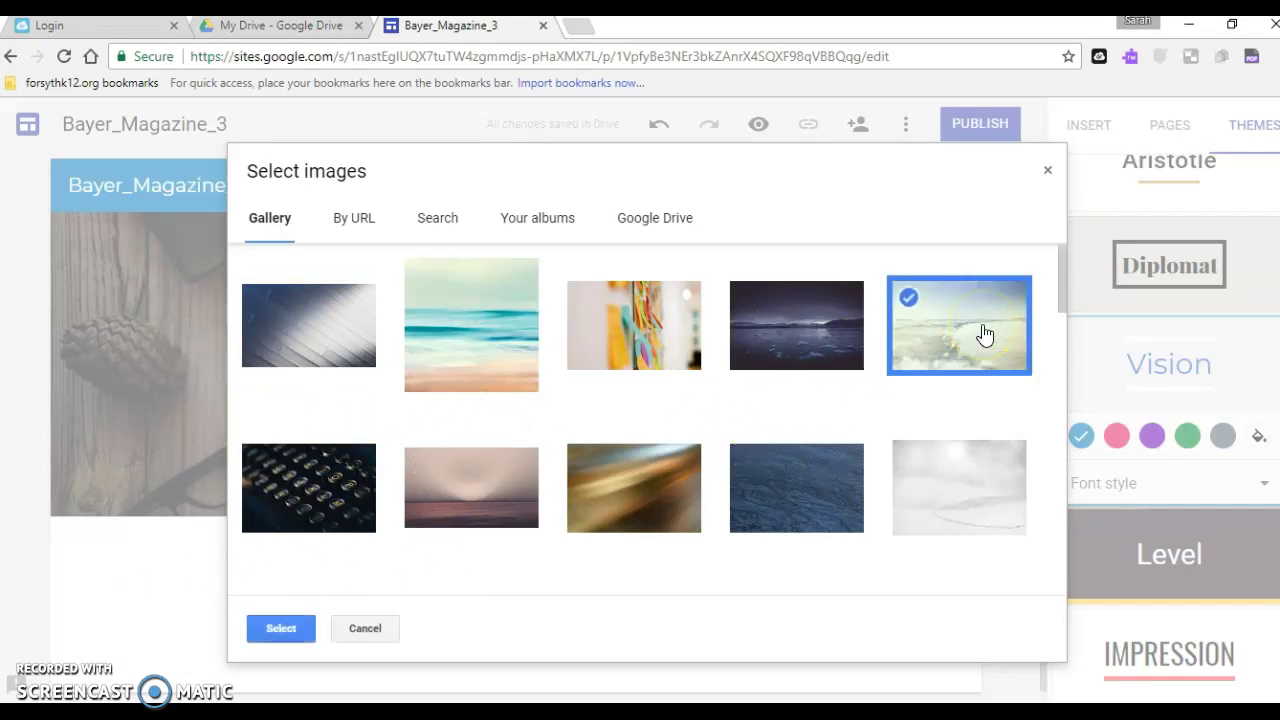
pyautogui.click(279, 628)
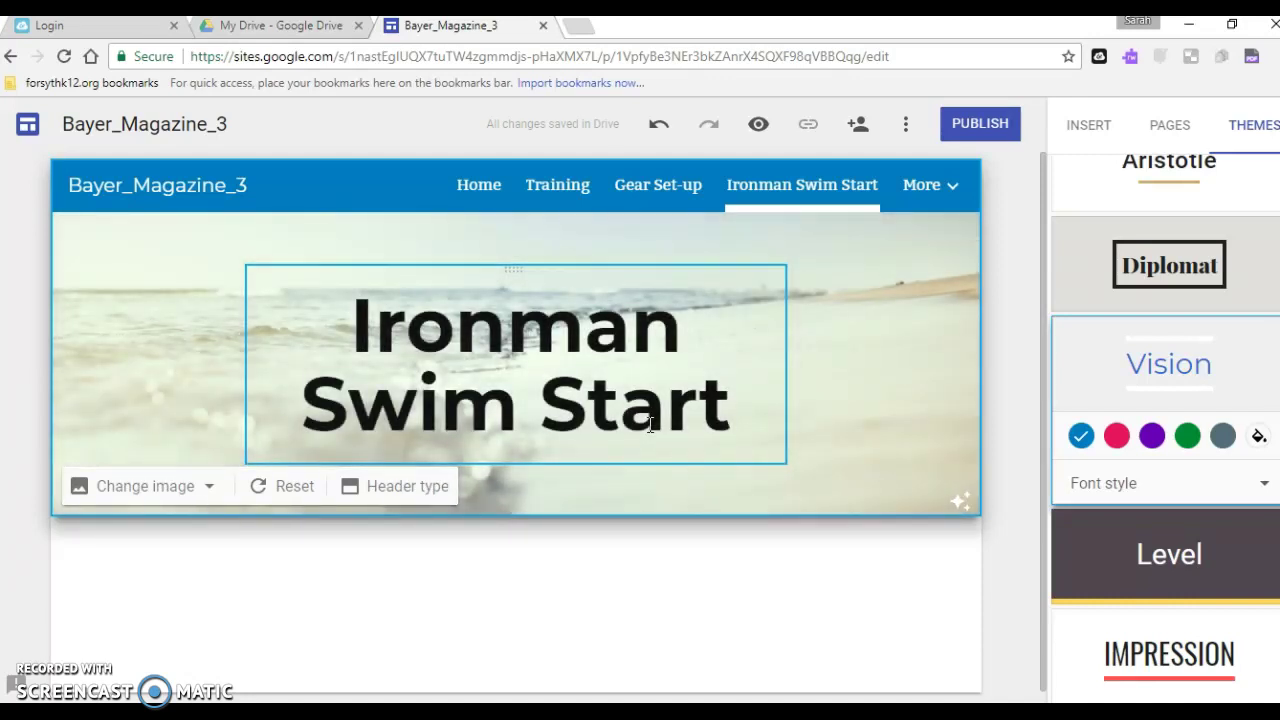
# Widen the Ironman Swim Start title box on both sides so it fits one line
pyautogui.click(606, 394)
pyautogui.click(560, 320)
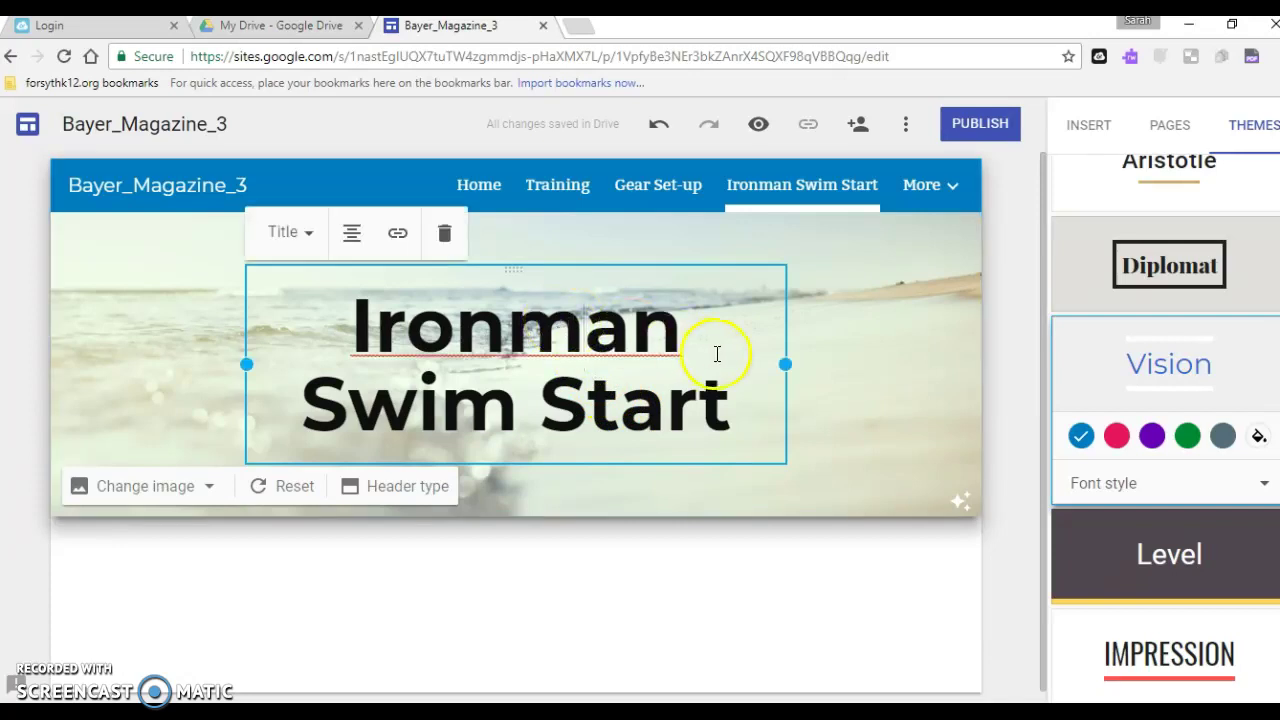
pyautogui.moveTo(786, 364); pyautogui.dragTo(901, 368)
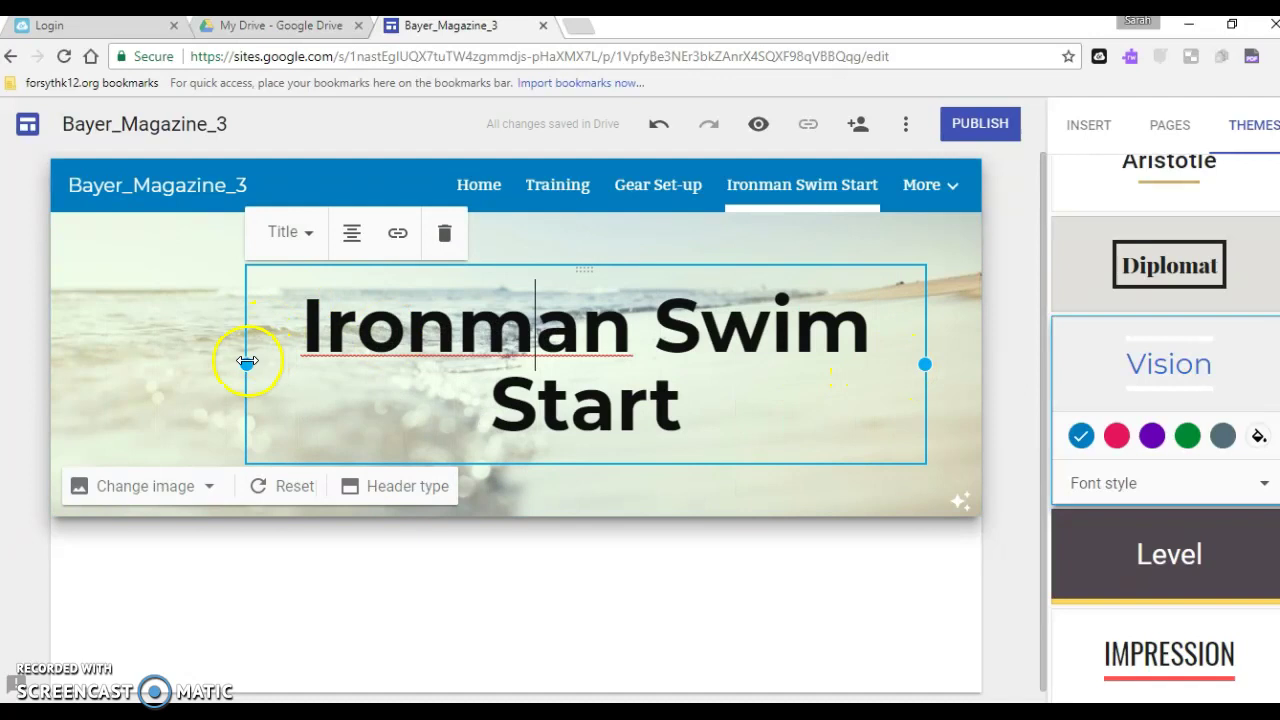
pyautogui.moveTo(246, 364); pyautogui.dragTo(100, 366)
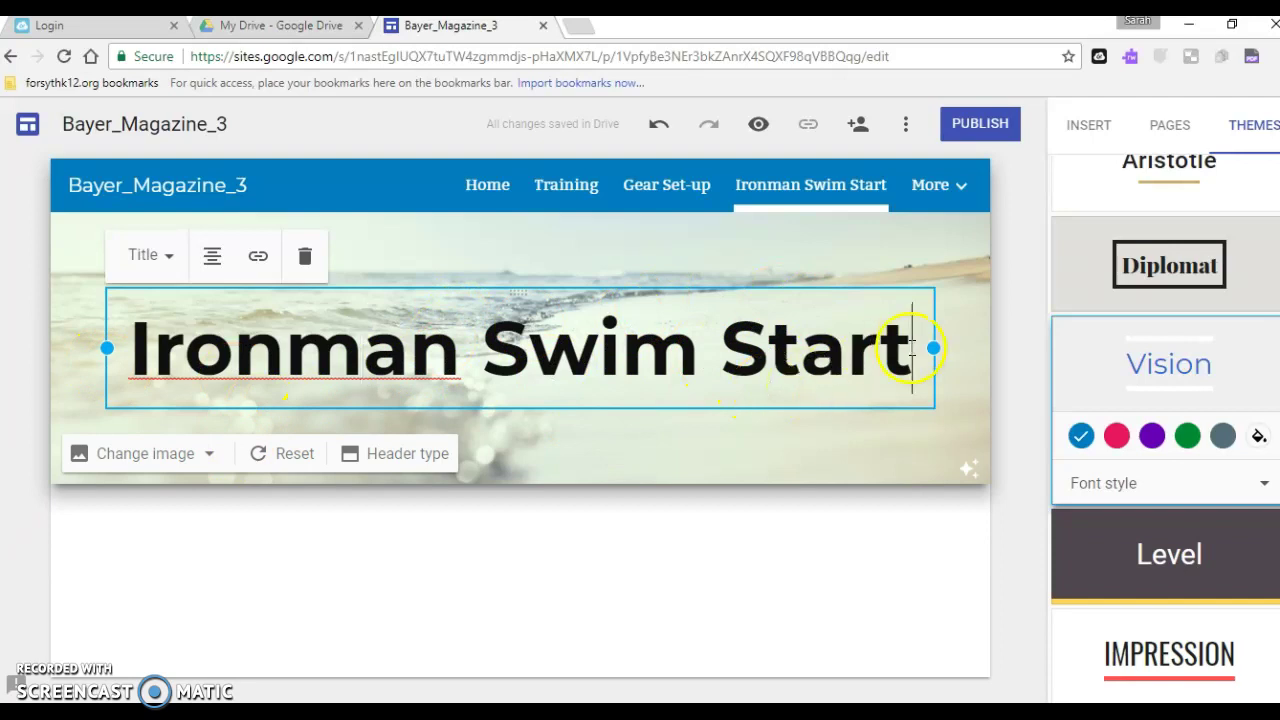
pyautogui.moveTo(912, 348); pyautogui.dragTo(114, 343)
pyautogui.click(234, 350)
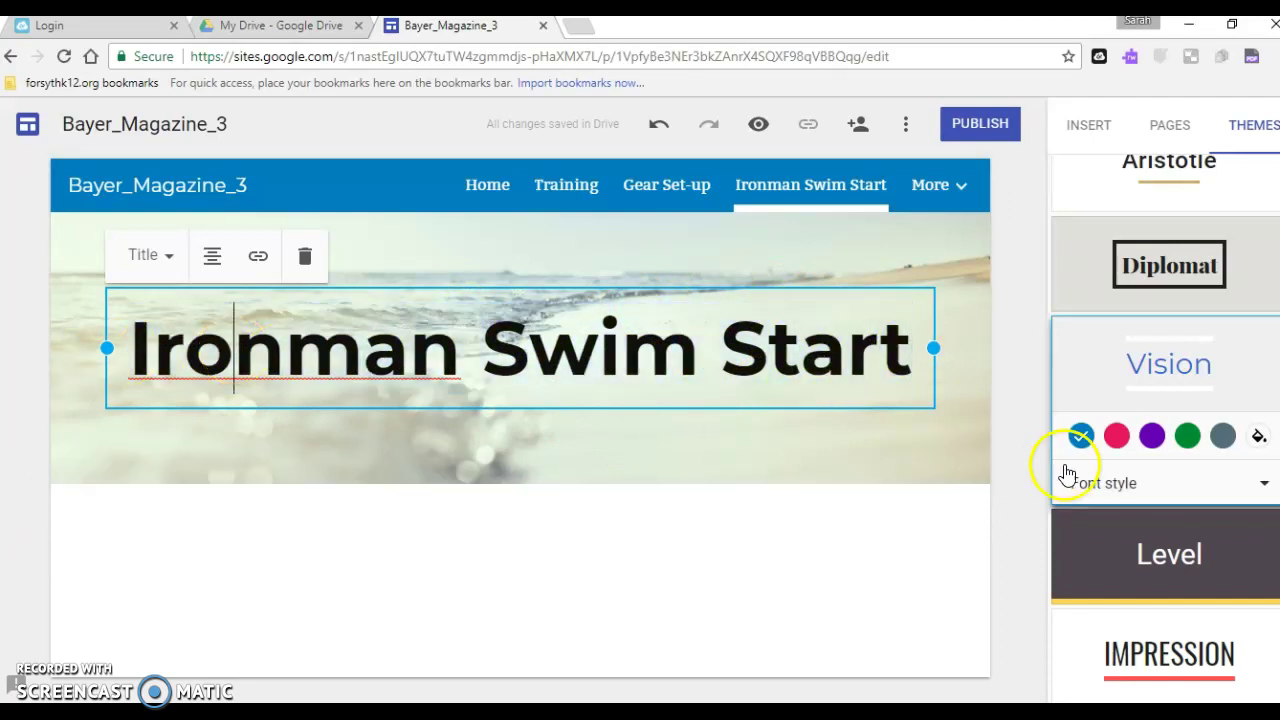
# Try the Modern and Classic theme font styles, then return to Bold
pyautogui.click(1264, 488)
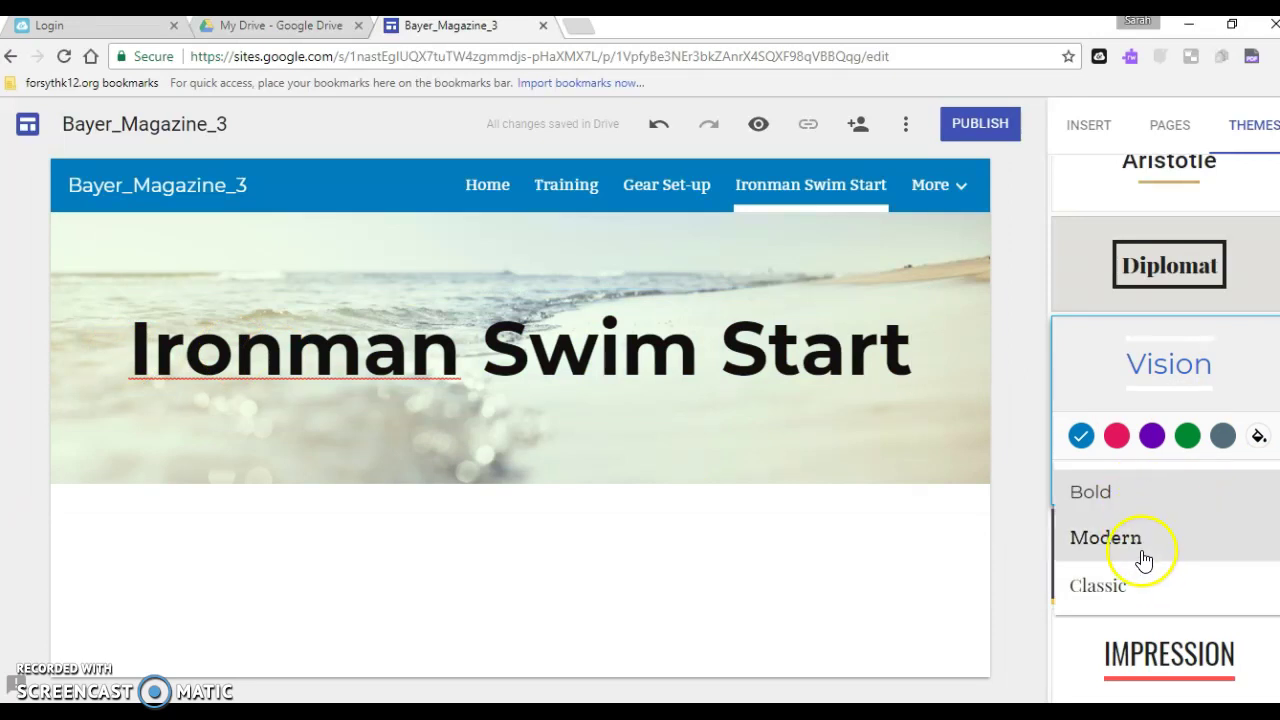
pyautogui.click(1141, 552)
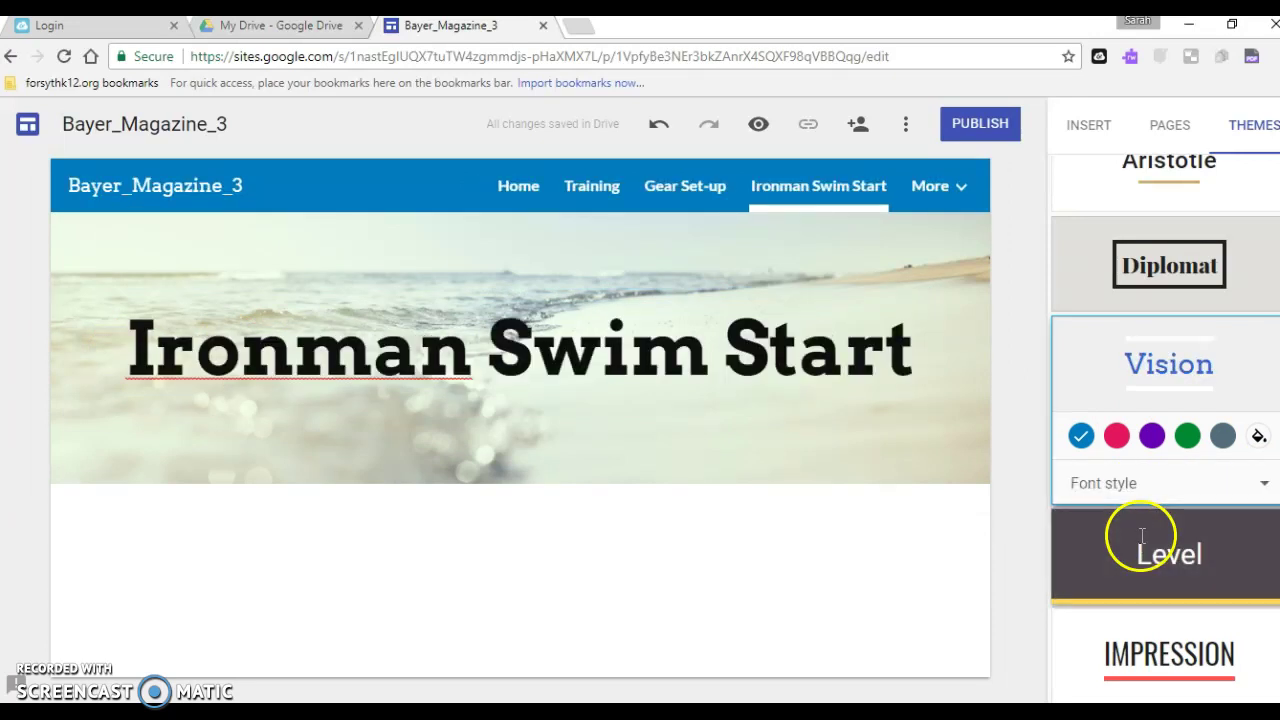
pyautogui.click(1262, 500)
pyautogui.click(1122, 600)
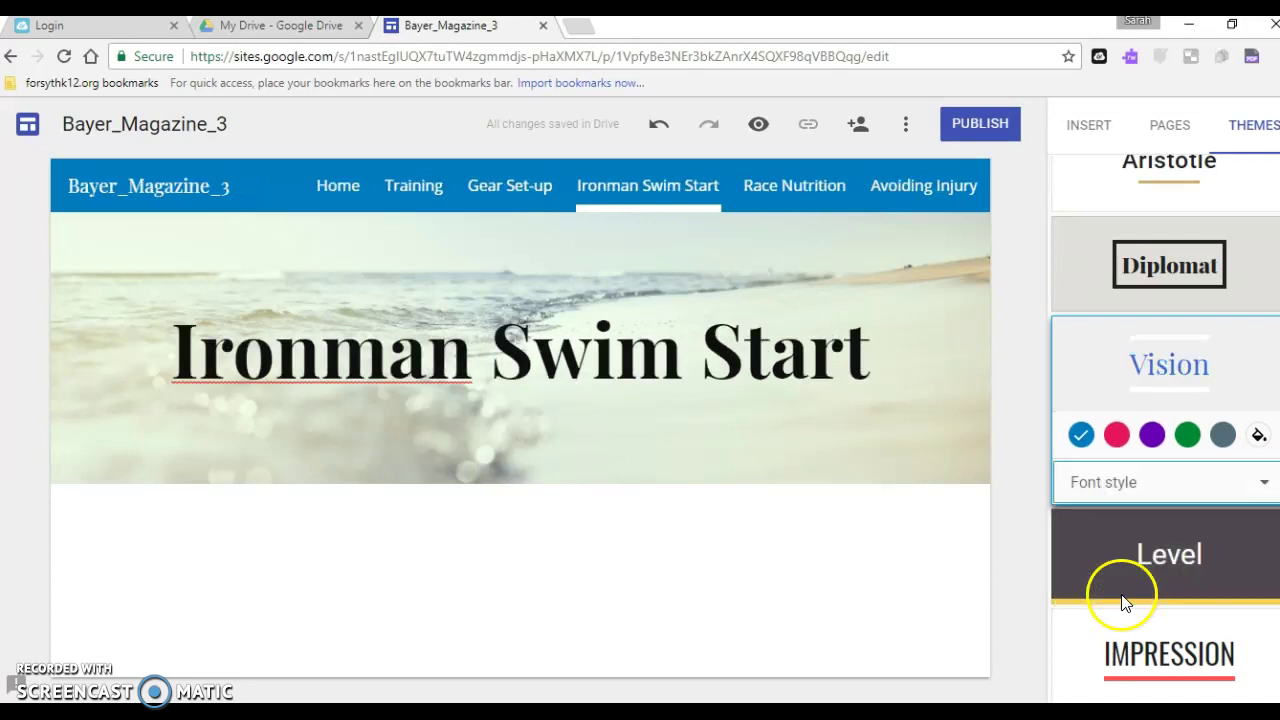
pyautogui.click(1266, 487)
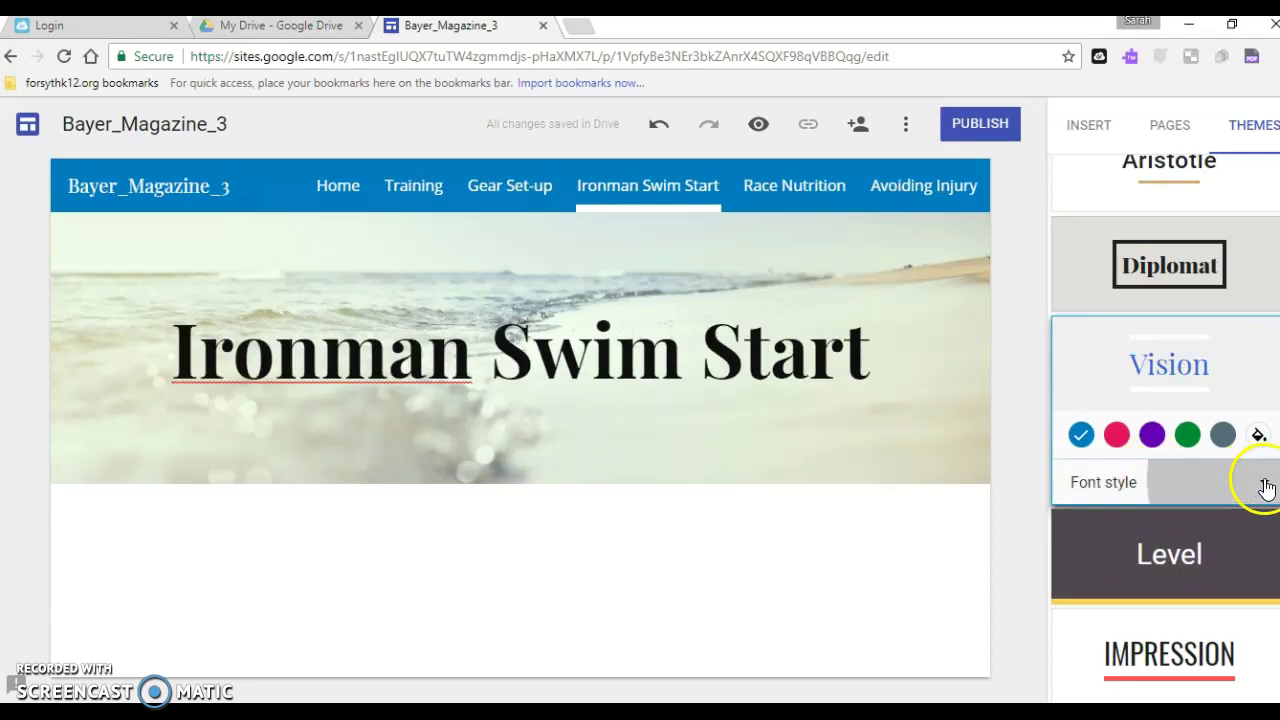
pyautogui.click(1205, 511)
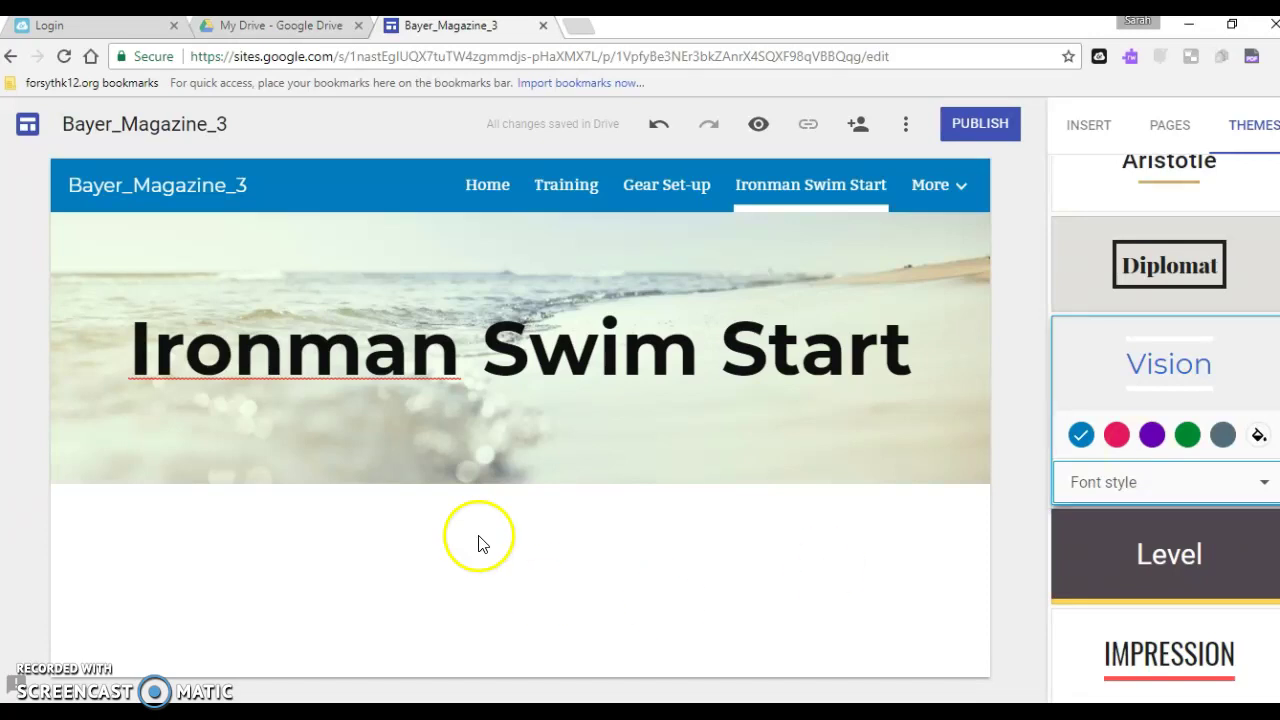
# Navigate through the Gear Set-up page to the Home page
pyautogui.scroll(2, 1117, 658)
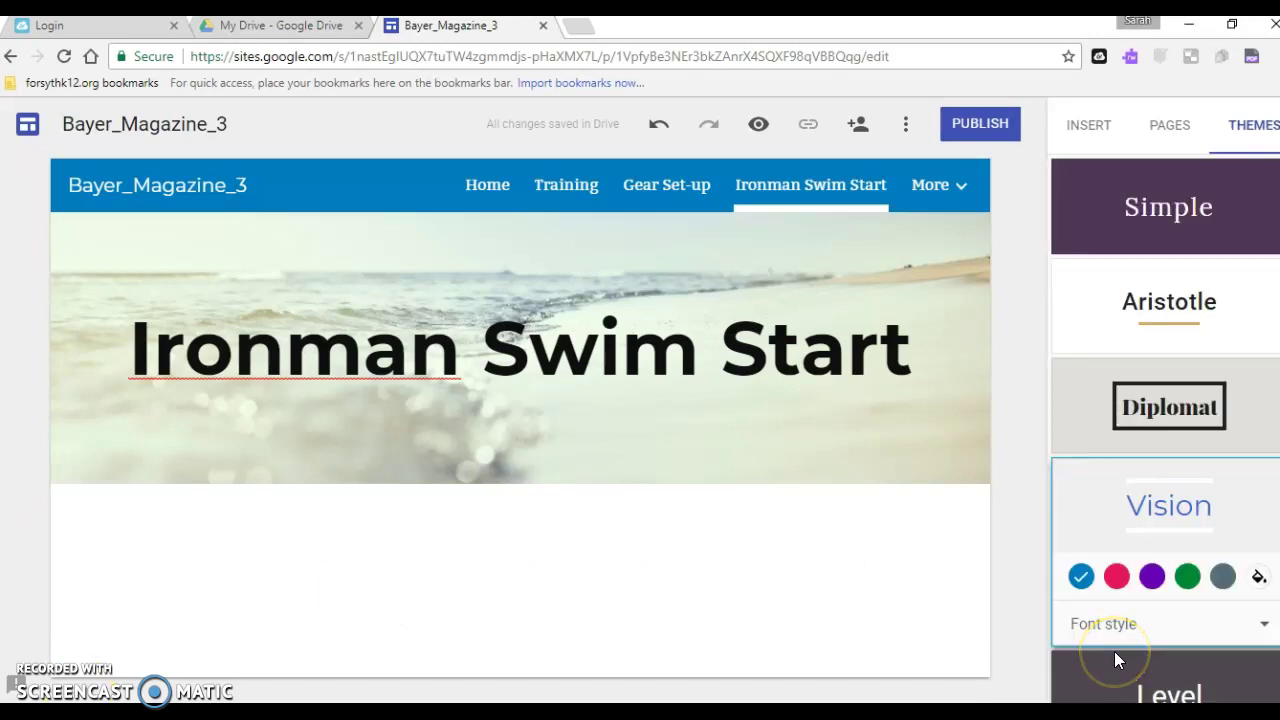
pyautogui.click(650, 190)
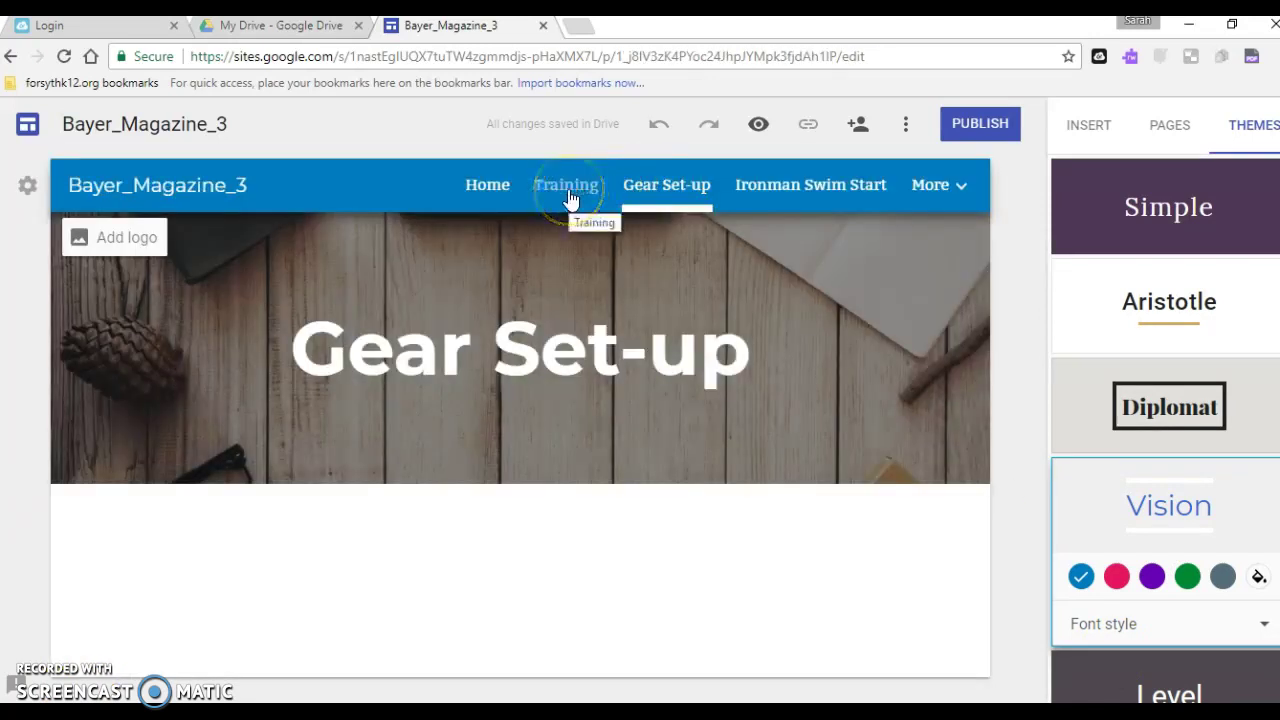
pyautogui.click(476, 186)
pyautogui.click(486, 190)
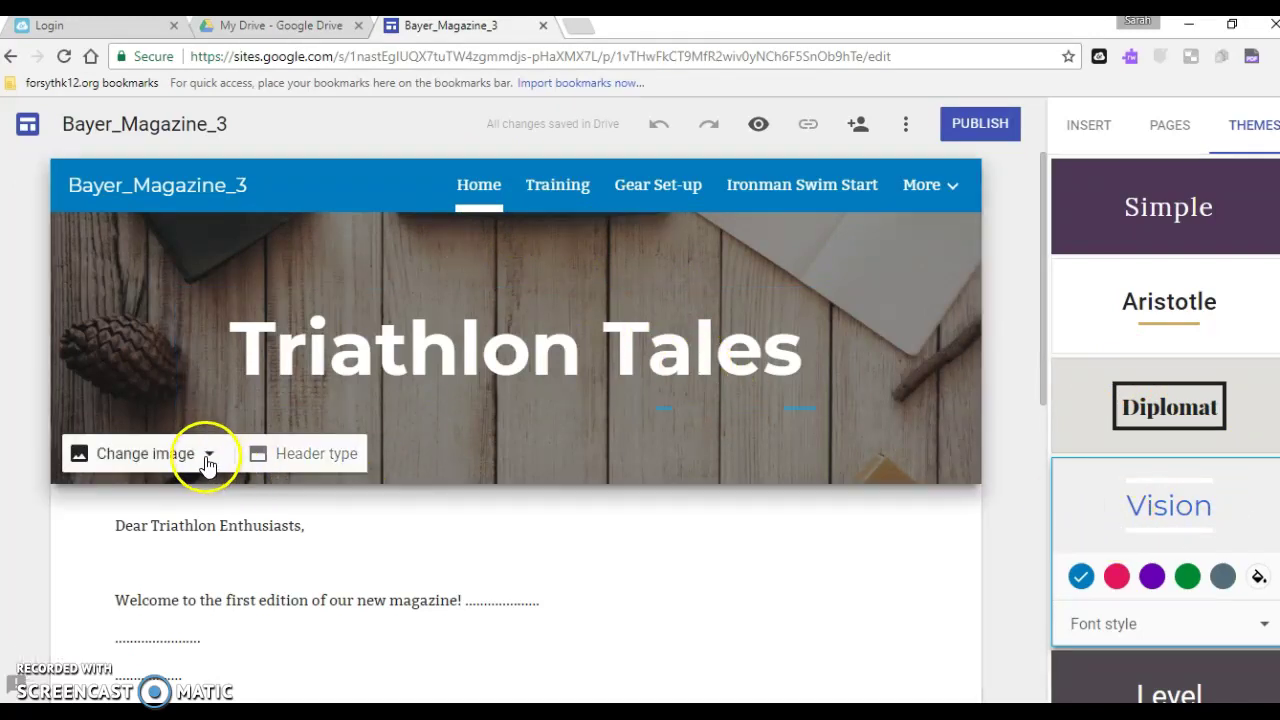
# Give the Home page header the beach-and-surf gallery photo, then move to the Training page
pyautogui.click(205, 455)
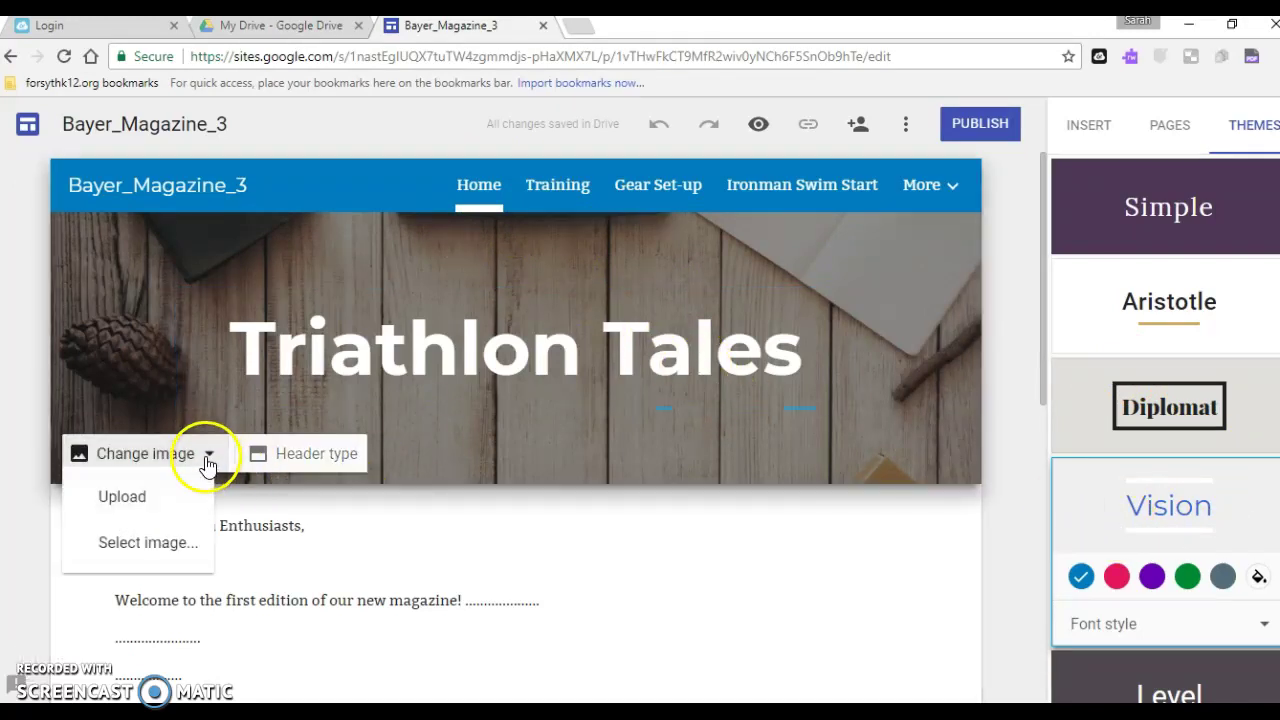
pyautogui.click(127, 544)
pyautogui.click(972, 355)
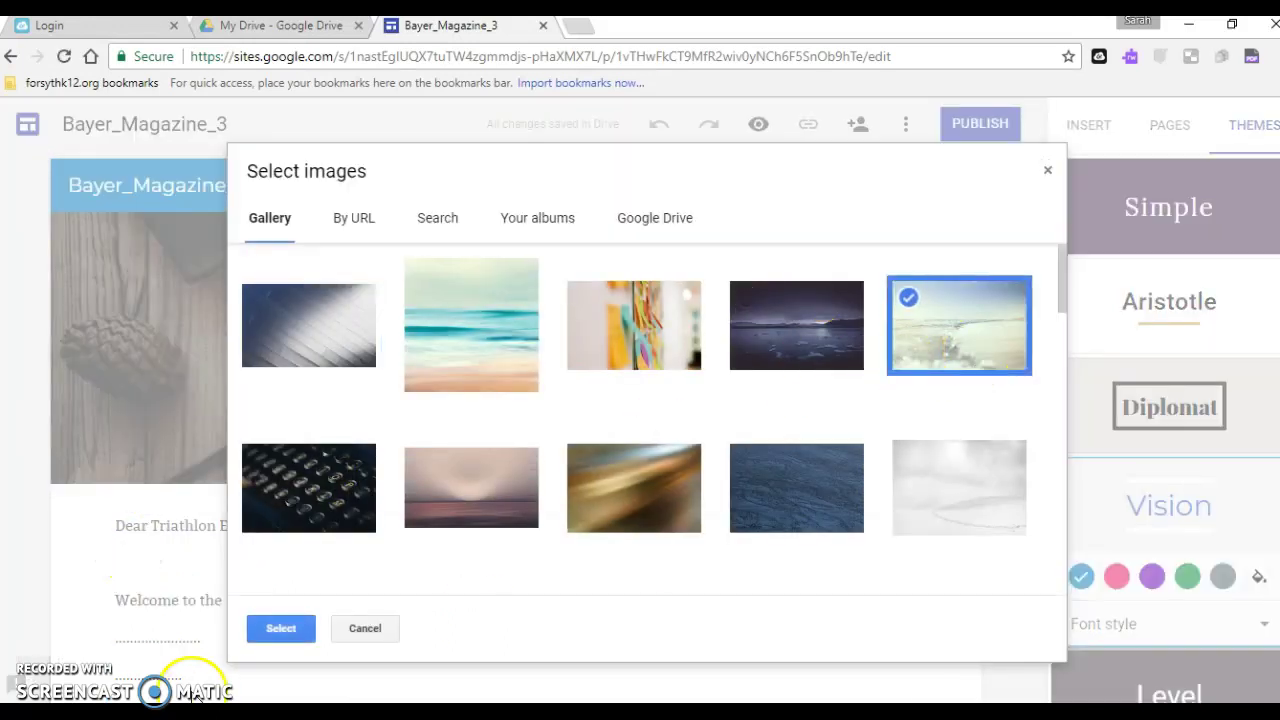
pyautogui.click(283, 630)
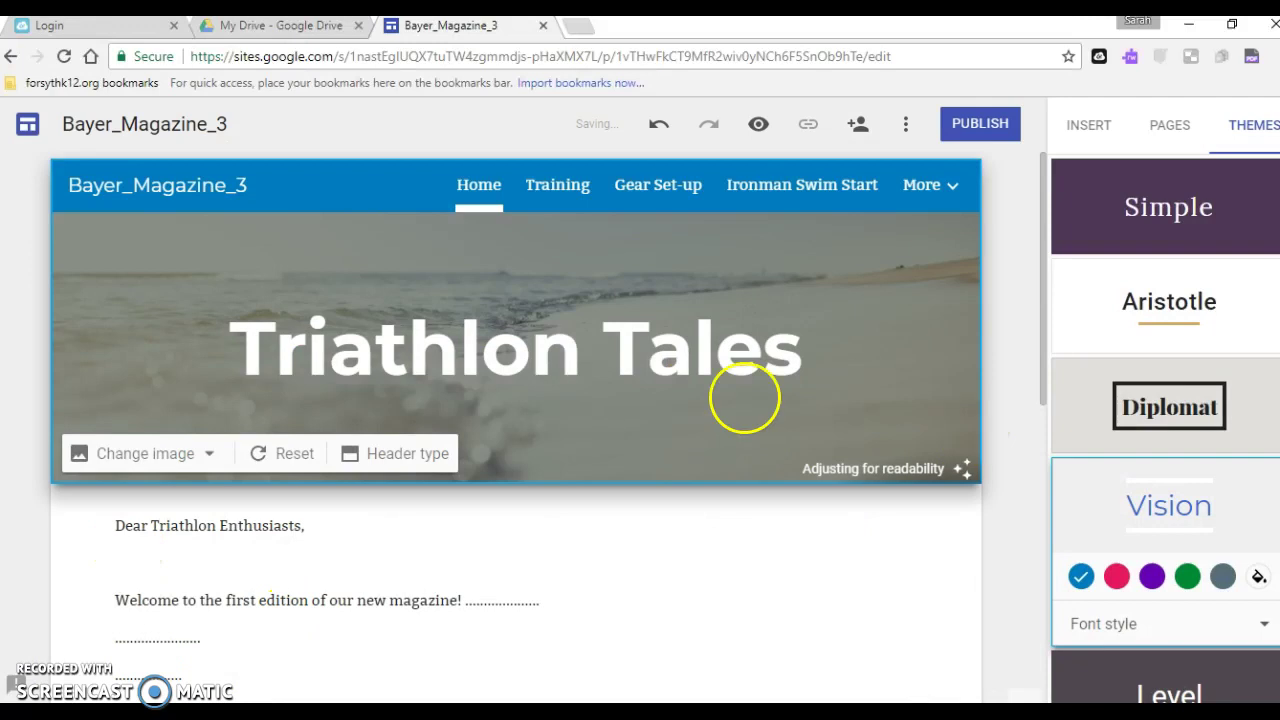
pyautogui.click(554, 185)
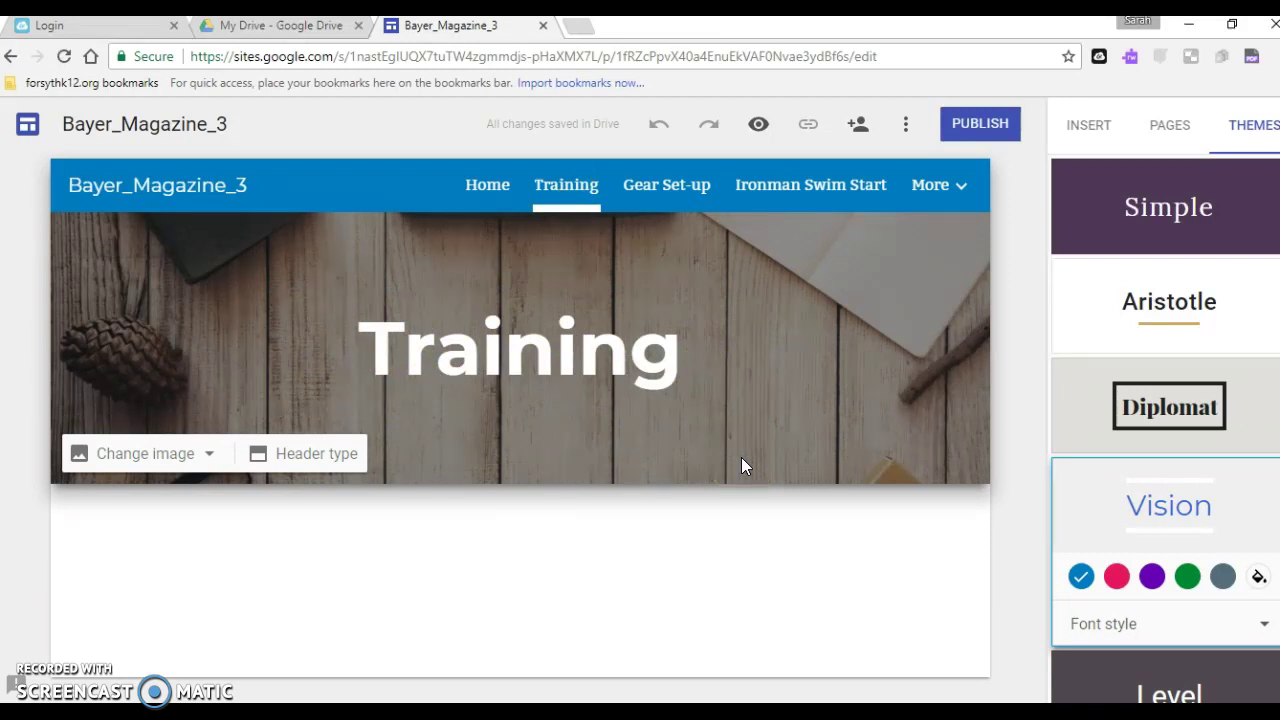
# Open the Race Nutrition page from the side panel's PAGES list
pyautogui.click(833, 383)
pyautogui.click(563, 215)
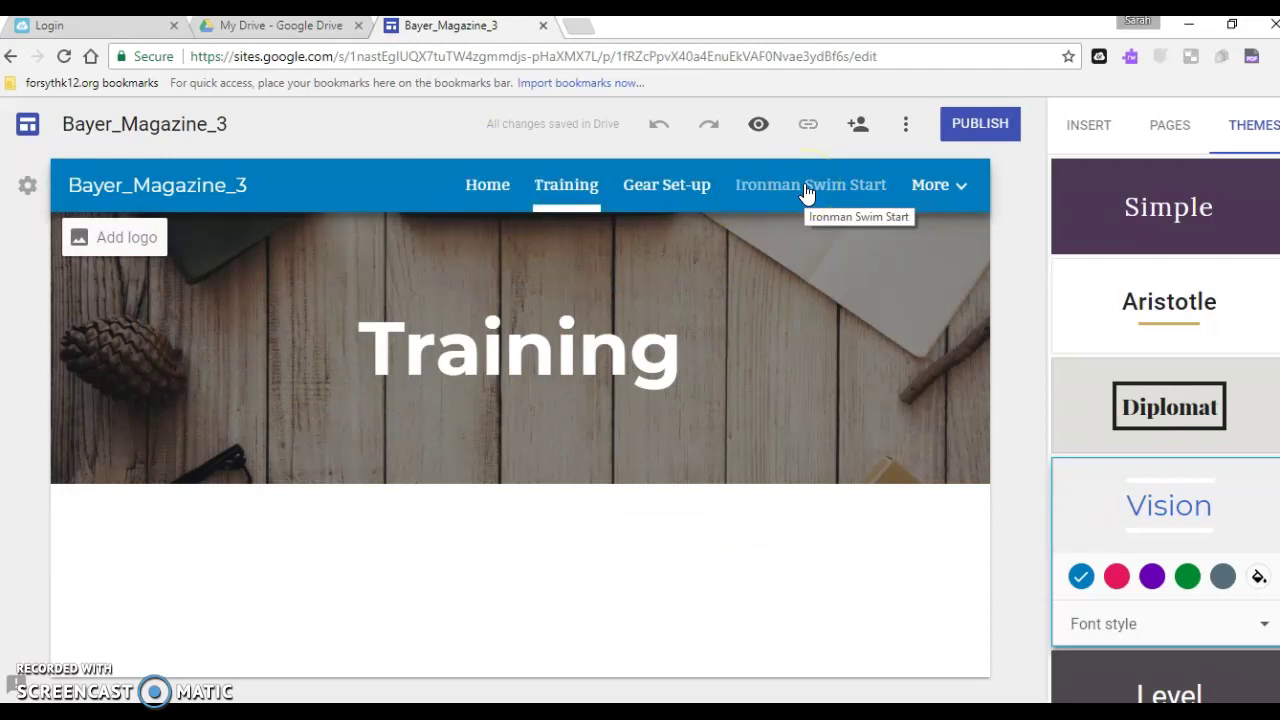
pyautogui.click(940, 188)
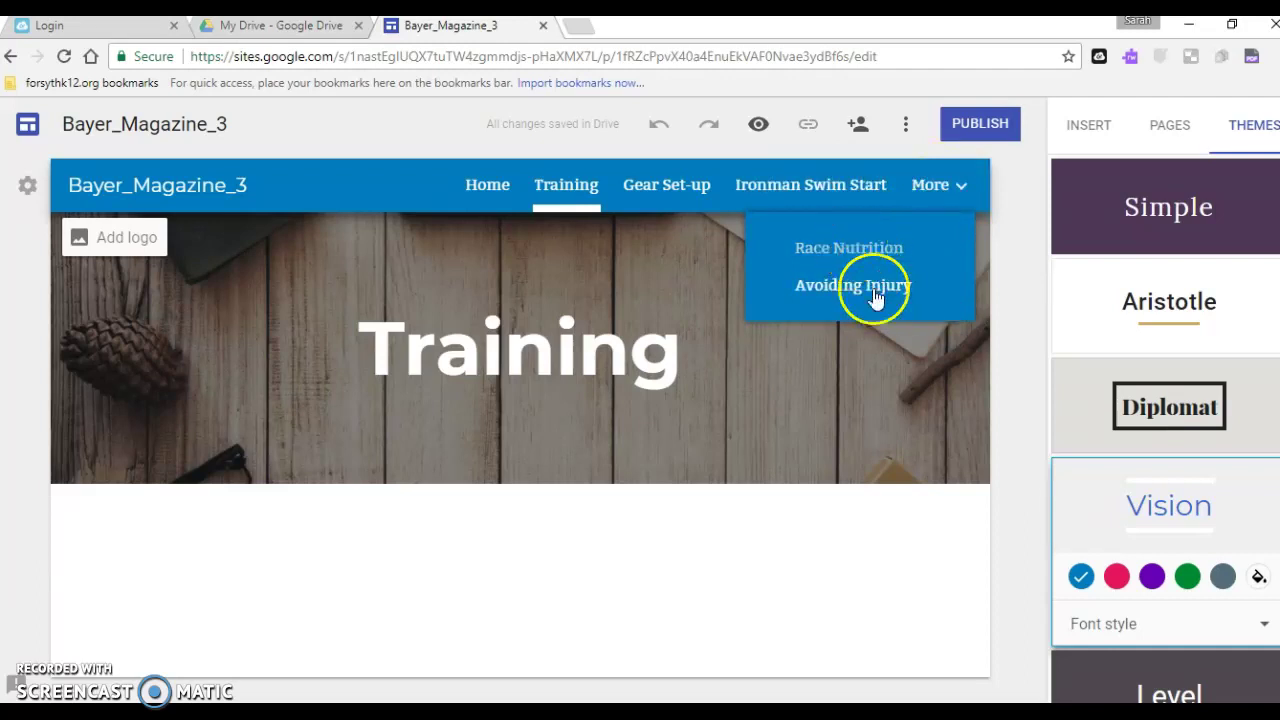
pyautogui.click(1164, 140)
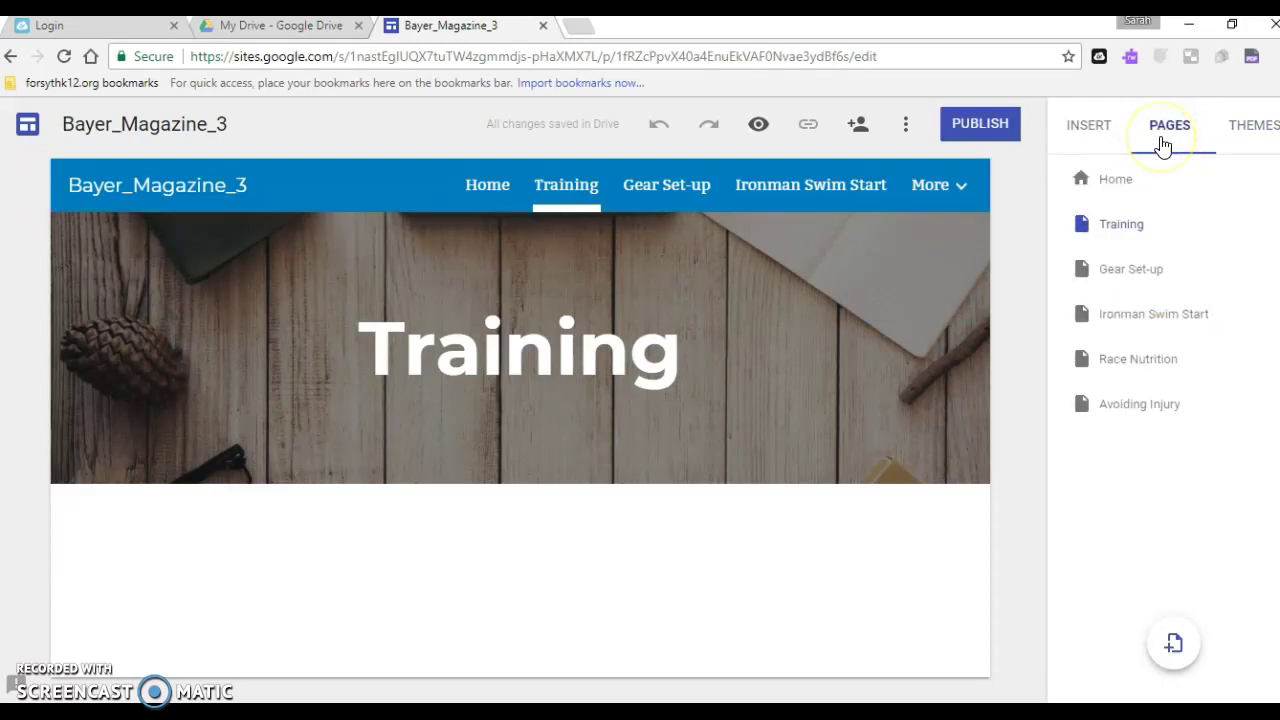
pyautogui.click(1136, 364)
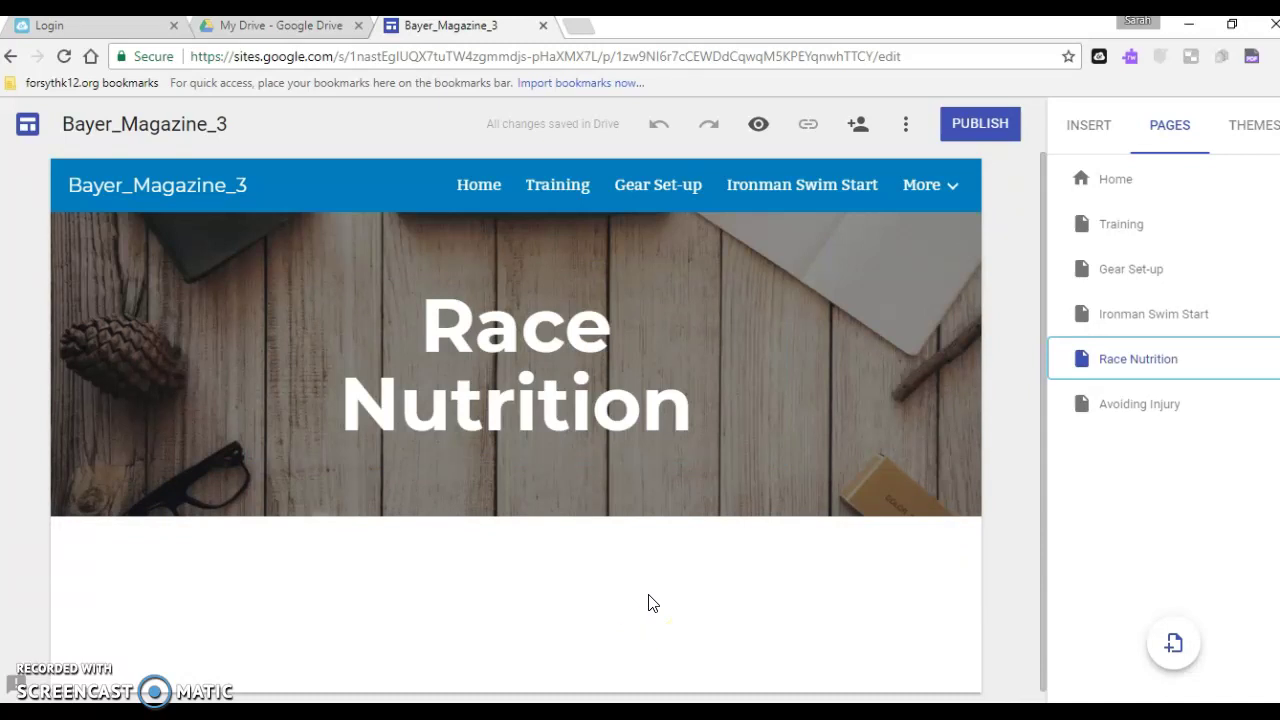
# Stretch the Race Nutrition title box right and left until the title fits one line
pyautogui.click(551, 391)
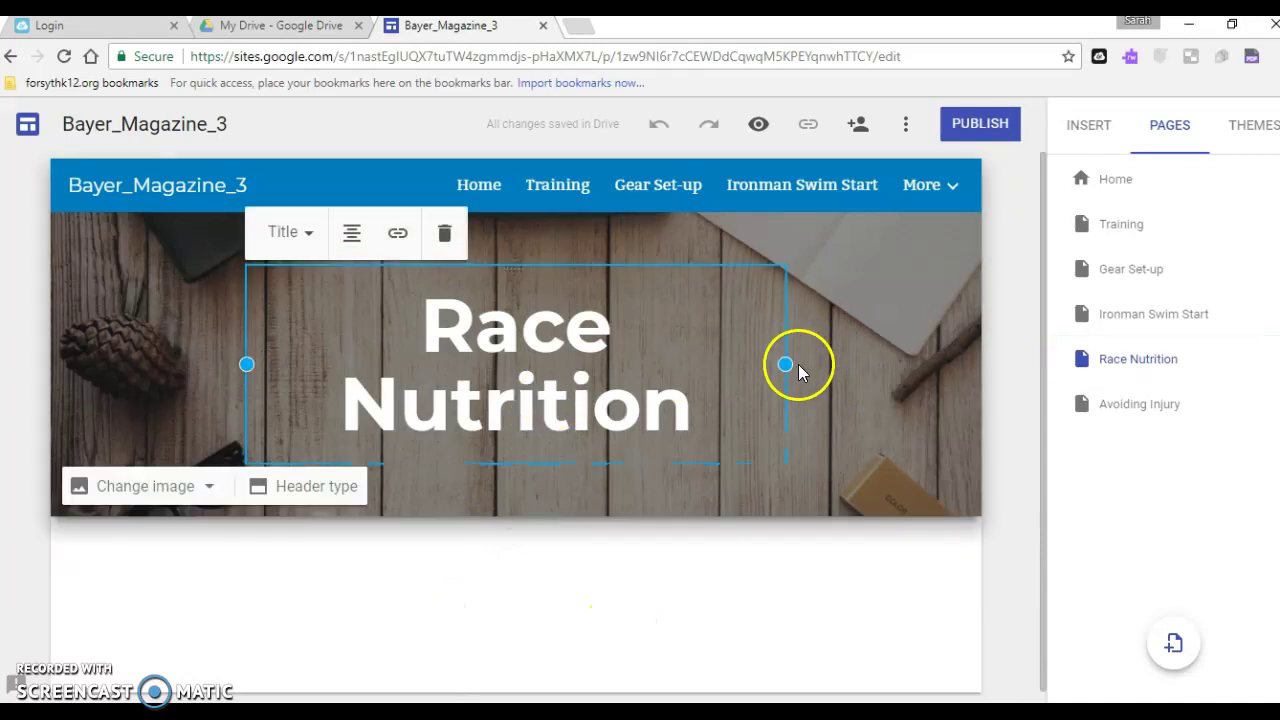
pyautogui.moveTo(790, 366); pyautogui.dragTo(931, 376)
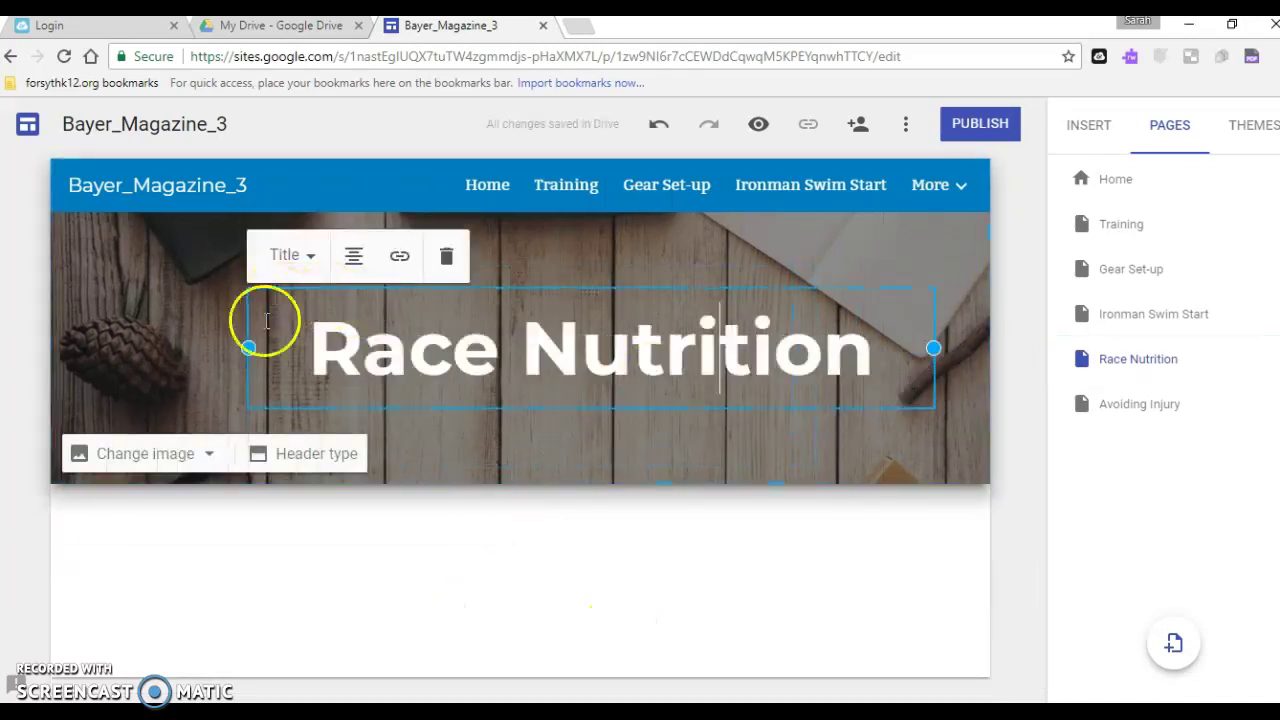
pyautogui.moveTo(246, 349); pyautogui.dragTo(149, 360)
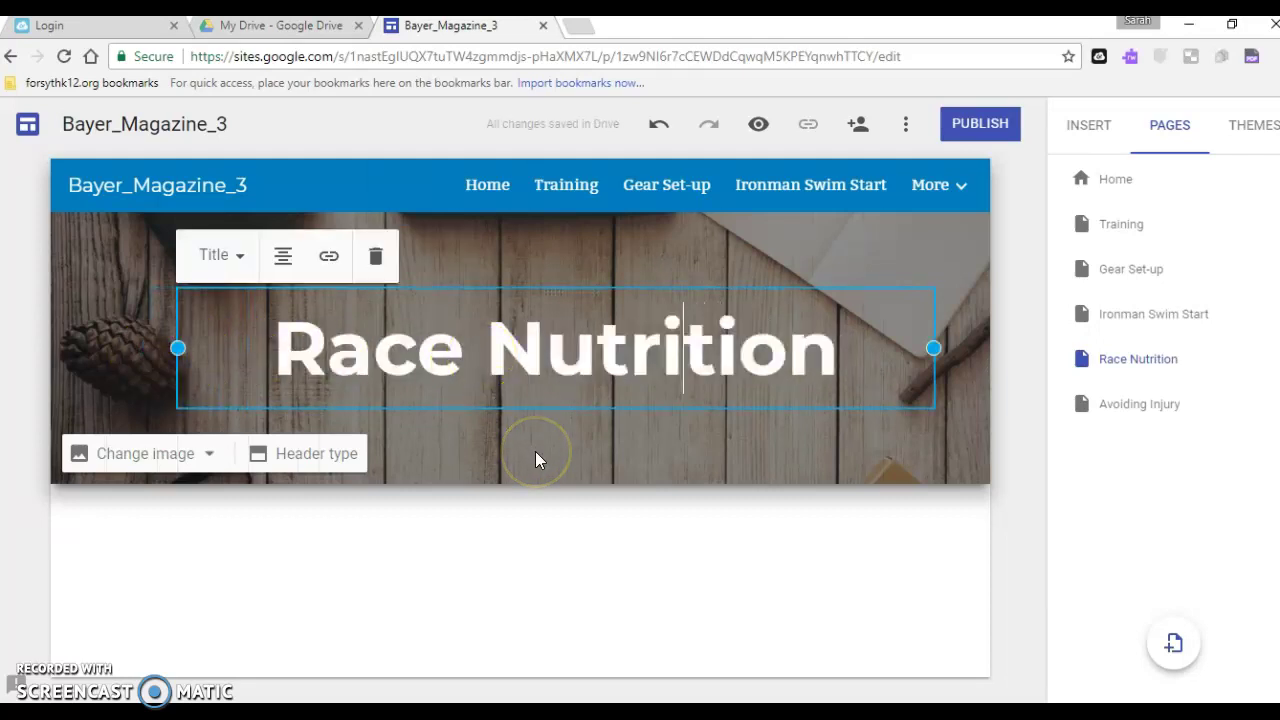